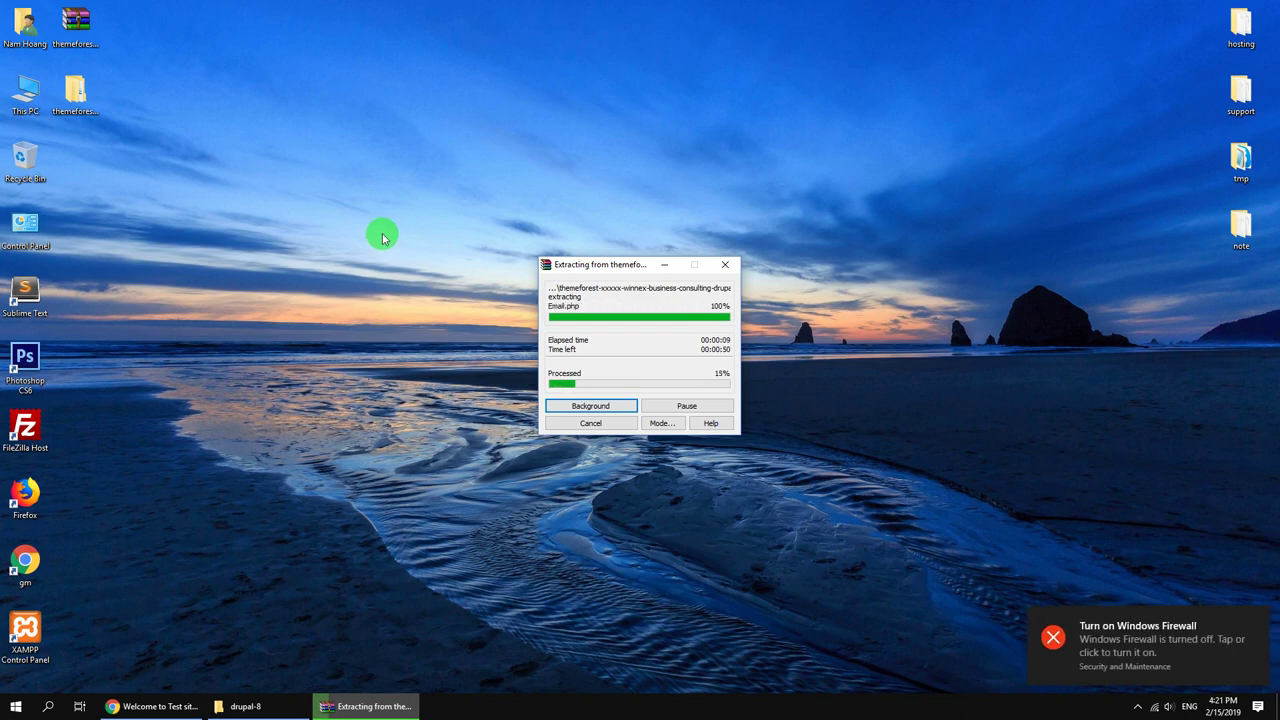
# Open the extracted Winnex theme folder from the desktop and go into its existing-installation subfolder.
pyautogui.click(1255, 618)
pyautogui.click(648, 368)
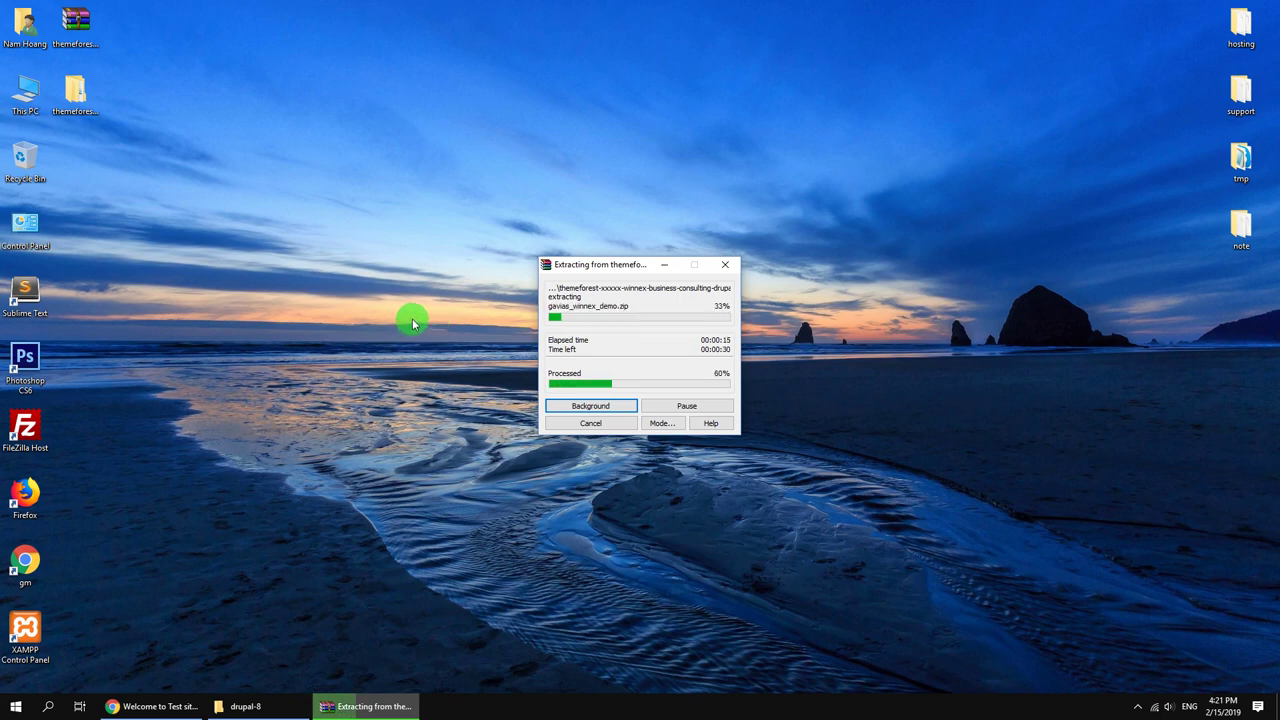
pyautogui.doubleClick(70, 94)
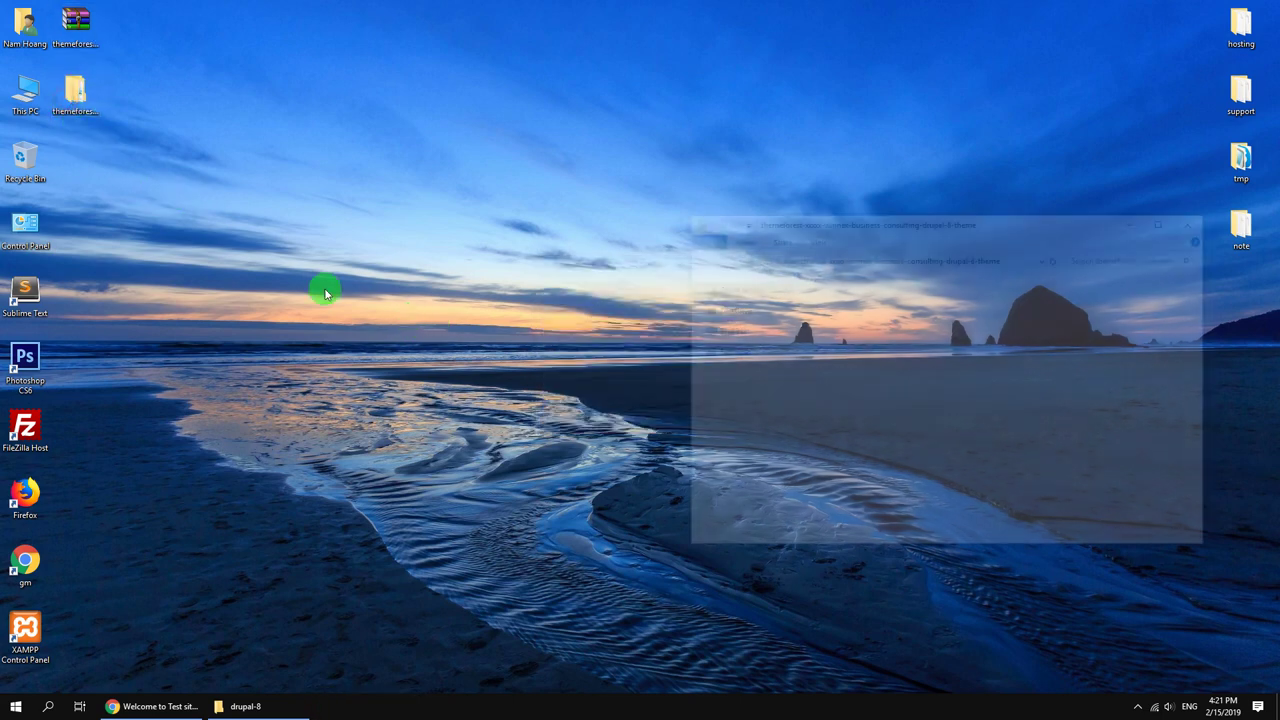
pyautogui.click(828, 298)
pyautogui.click(828, 310)
pyautogui.click(828, 324)
pyautogui.click(828, 338)
pyautogui.click(828, 352)
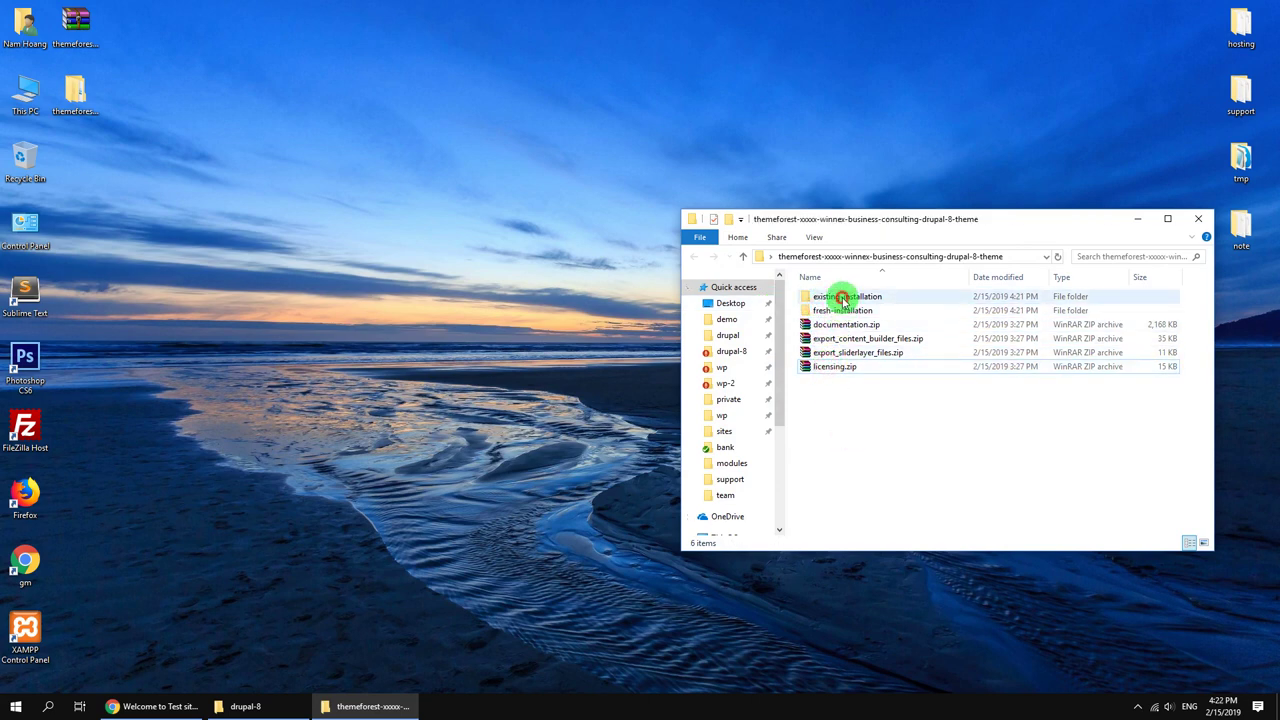
pyautogui.doubleClick(846, 296)
pyautogui.moveTo(860, 211); pyautogui.dragTo(289, 164)
# Check the local site's address in Chrome and bring up the drupal-8 folder window alongside it.
pyautogui.click(157, 706)
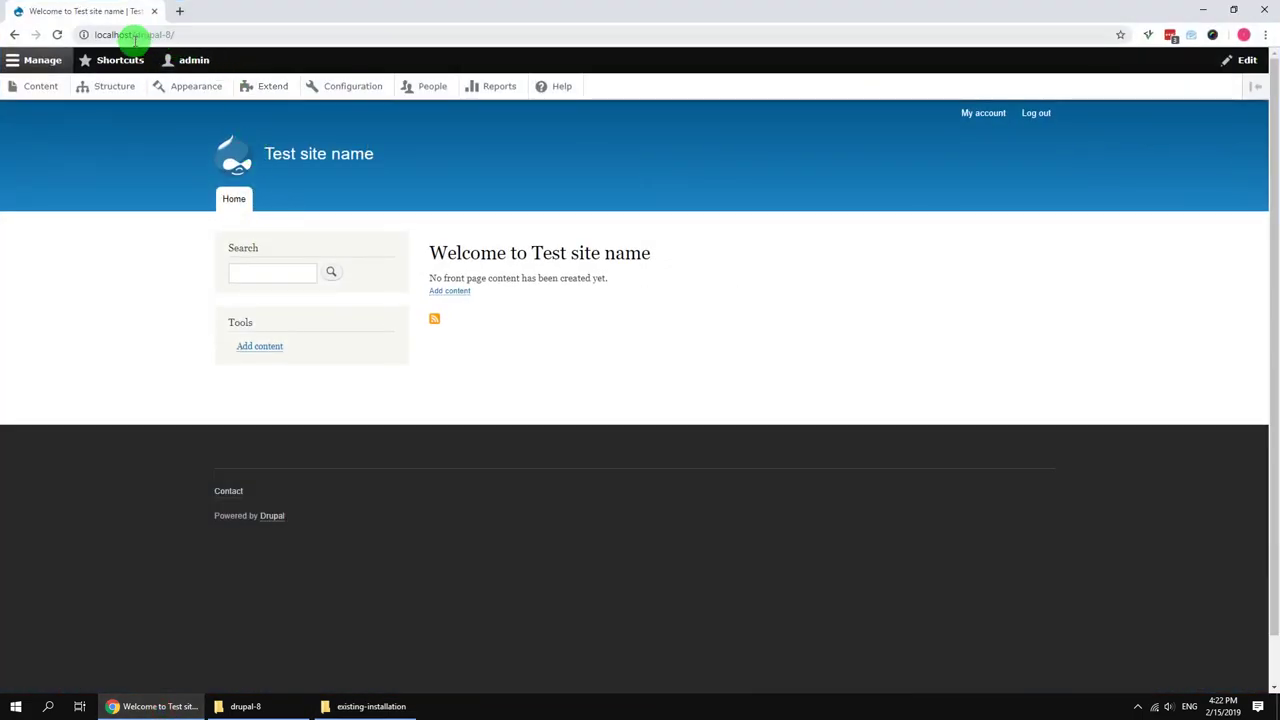
pyautogui.moveTo(133, 34); pyautogui.dragTo(211, 30)
pyautogui.click(279, 700)
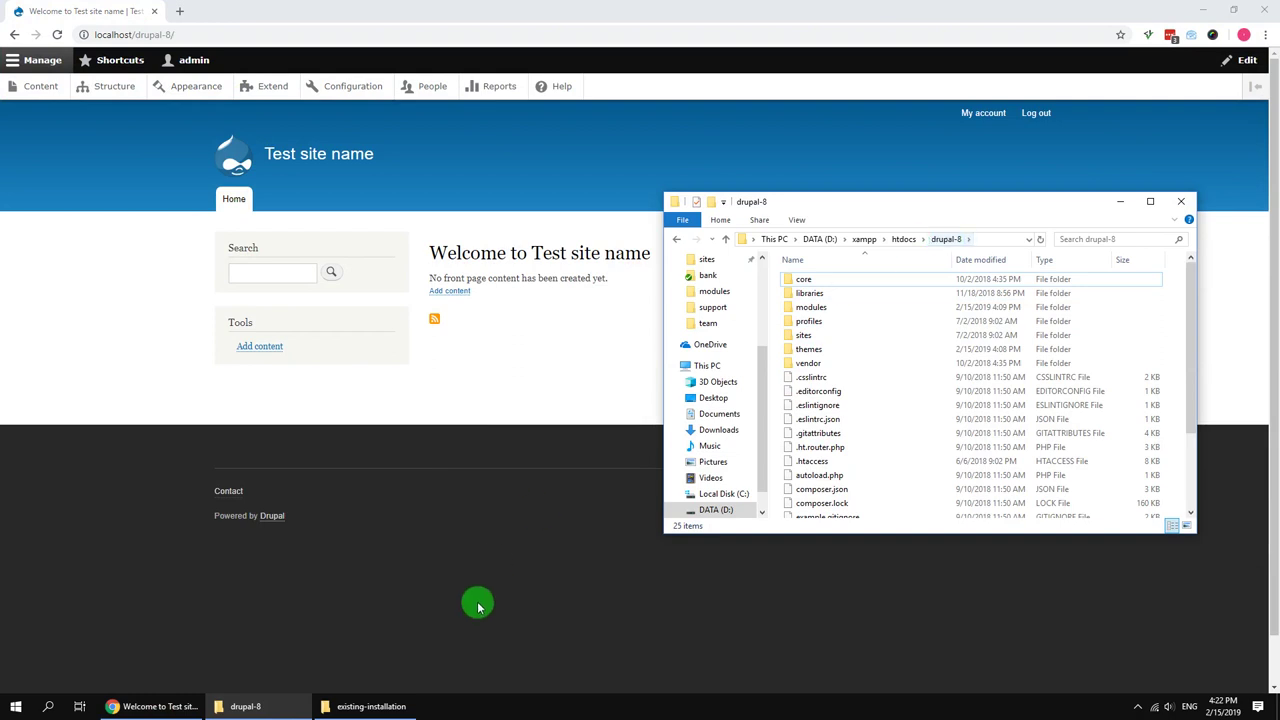
# Copy all module folders from existing-installation/modules into the site's drupal-8/modules folder.
pyautogui.click(369, 704)
pyautogui.doubleClick(284, 250)
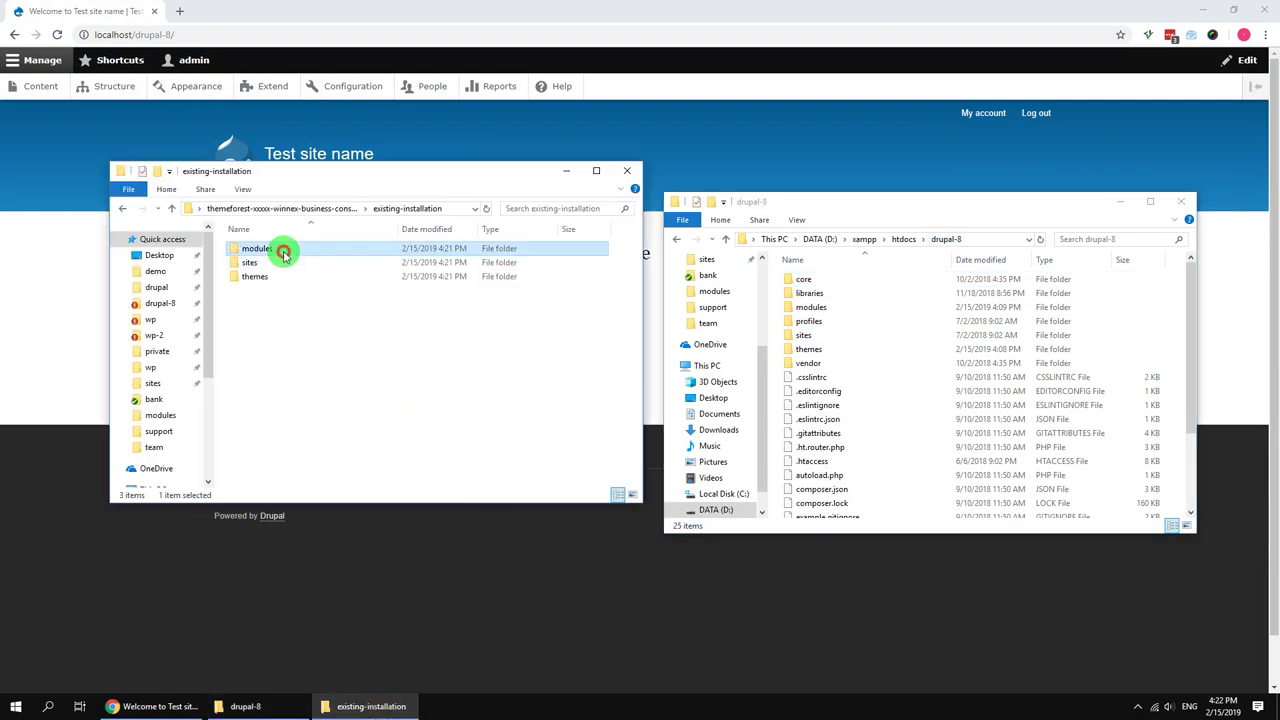
pyautogui.click(810, 307)
pyautogui.doubleClick(810, 307)
pyautogui.click(400, 388)
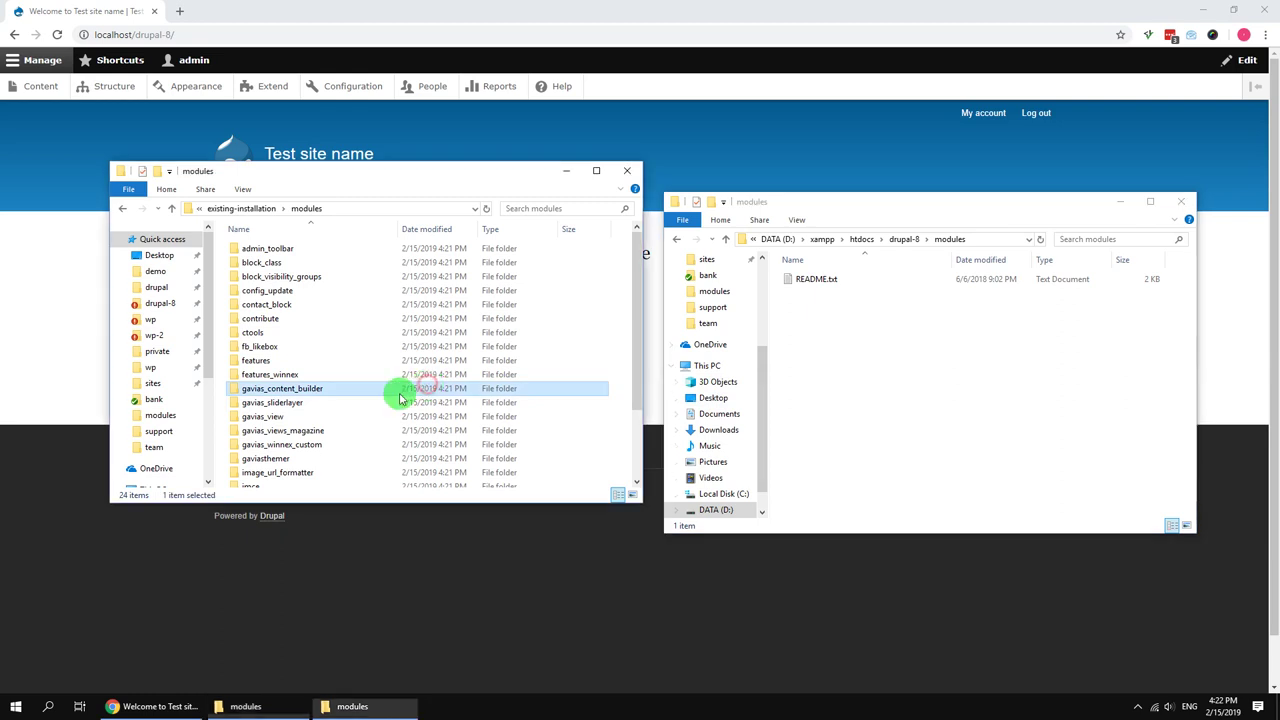
pyautogui.hotkey('ctrl', 'a')
pyautogui.moveTo(296, 343); pyautogui.dragTo(857, 345)
pyautogui.scroll(-2, 462, 364)
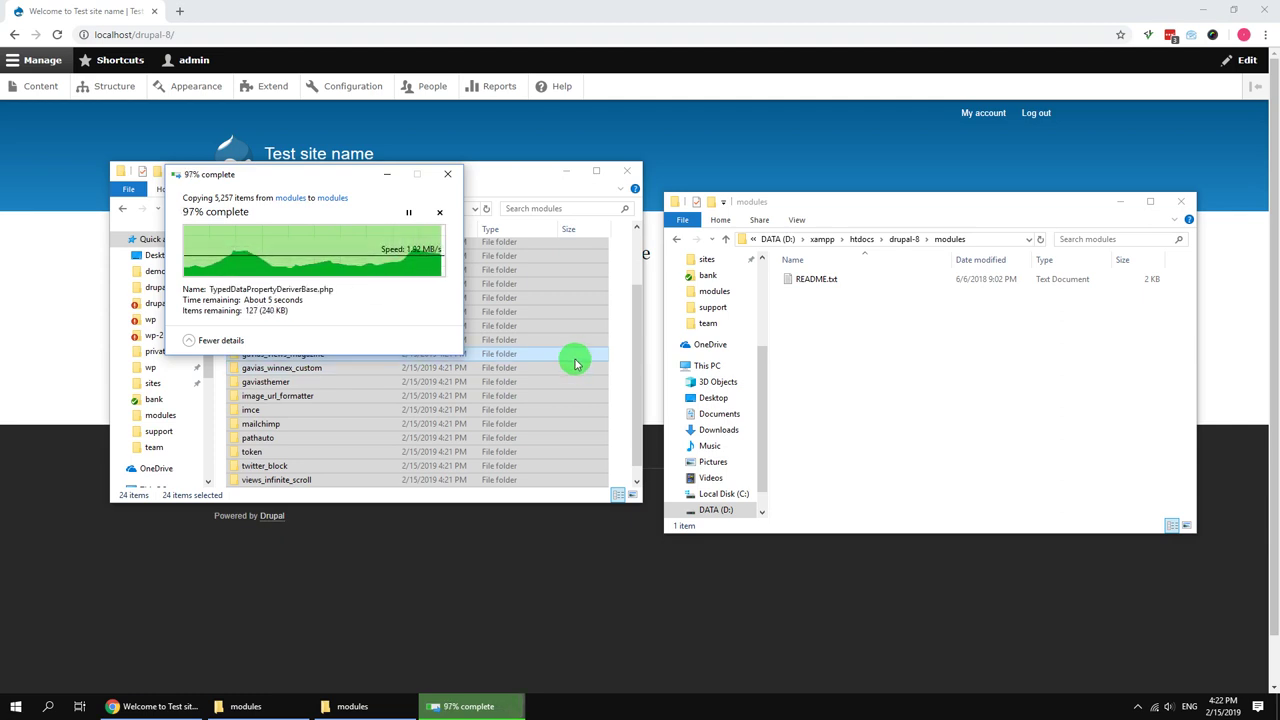
# Copy the gavias_winnex folder from existing-installation/themes into the drupal-8/themes folder.
pyautogui.click(900, 240)
pyautogui.click(245, 208)
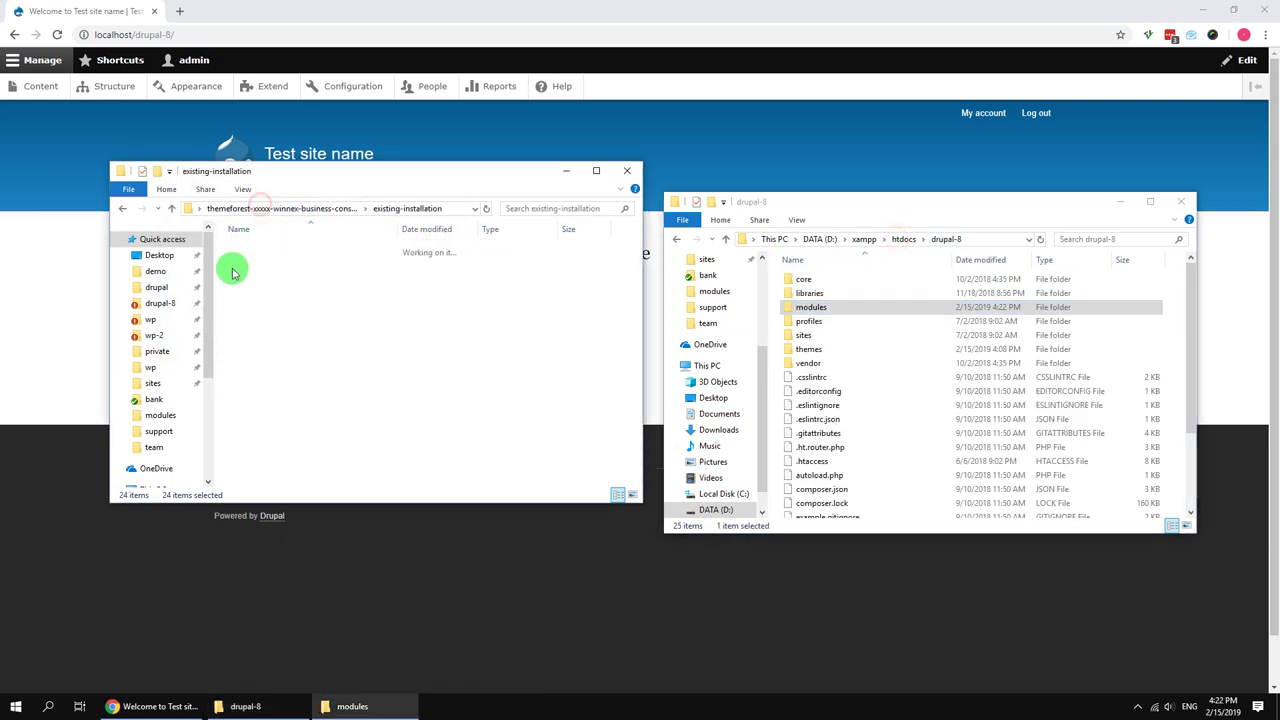
pyautogui.doubleClick(247, 276)
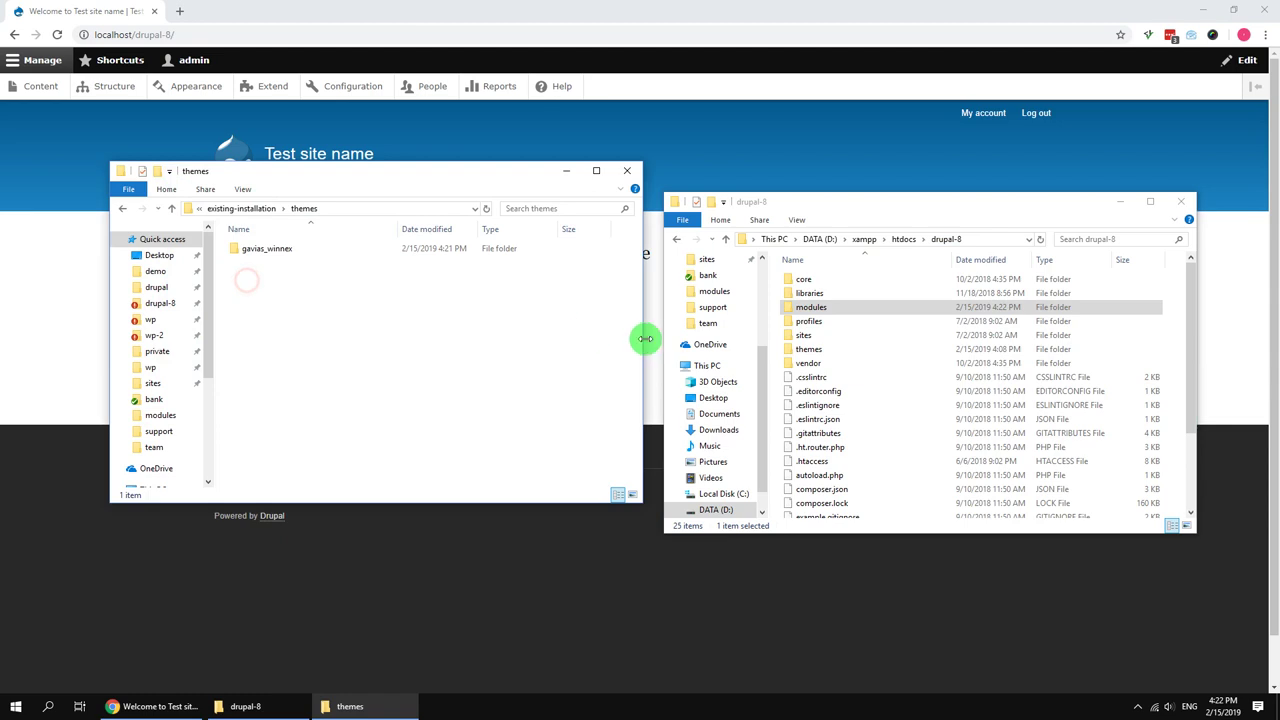
pyautogui.doubleClick(795, 349)
pyautogui.click(251, 249)
pyautogui.click(818, 324)
pyautogui.hotkey('ctrl', 'v')
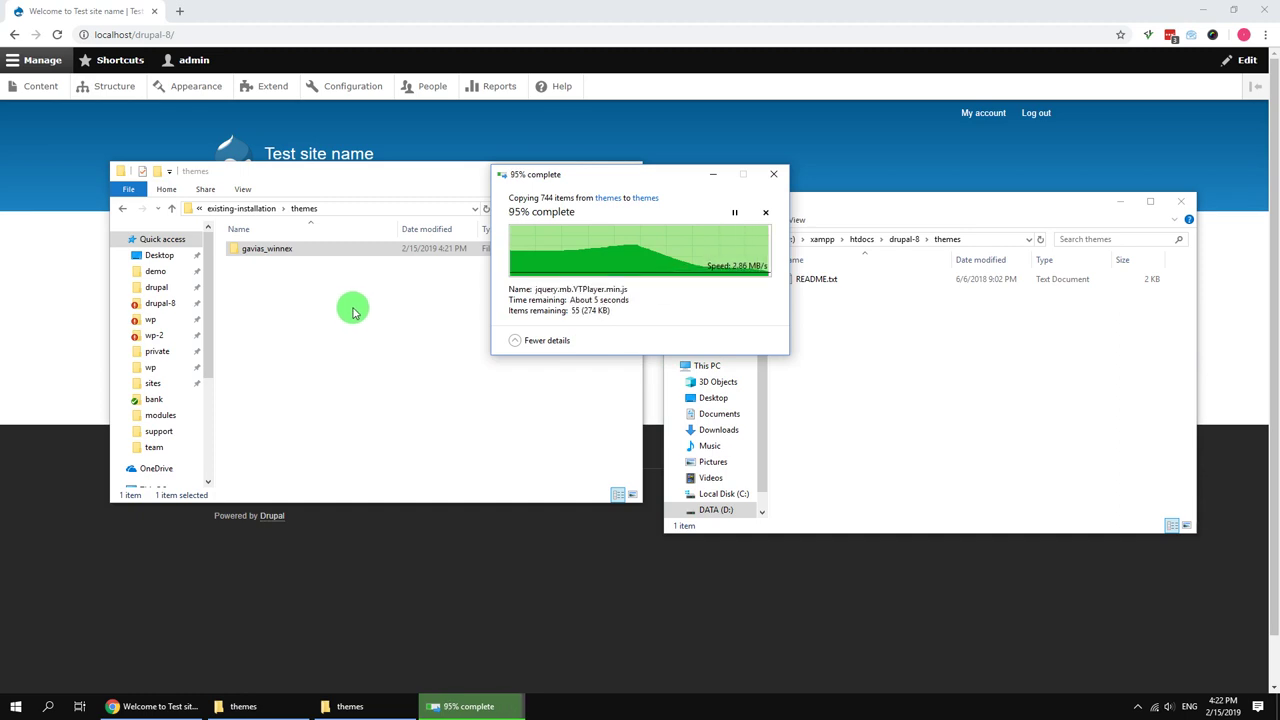
# Copy the default folder from existing-installation/sites into the drupal-8/sites folder.
pyautogui.click(251, 208)
pyautogui.doubleClick(251, 263)
pyautogui.click(903, 239)
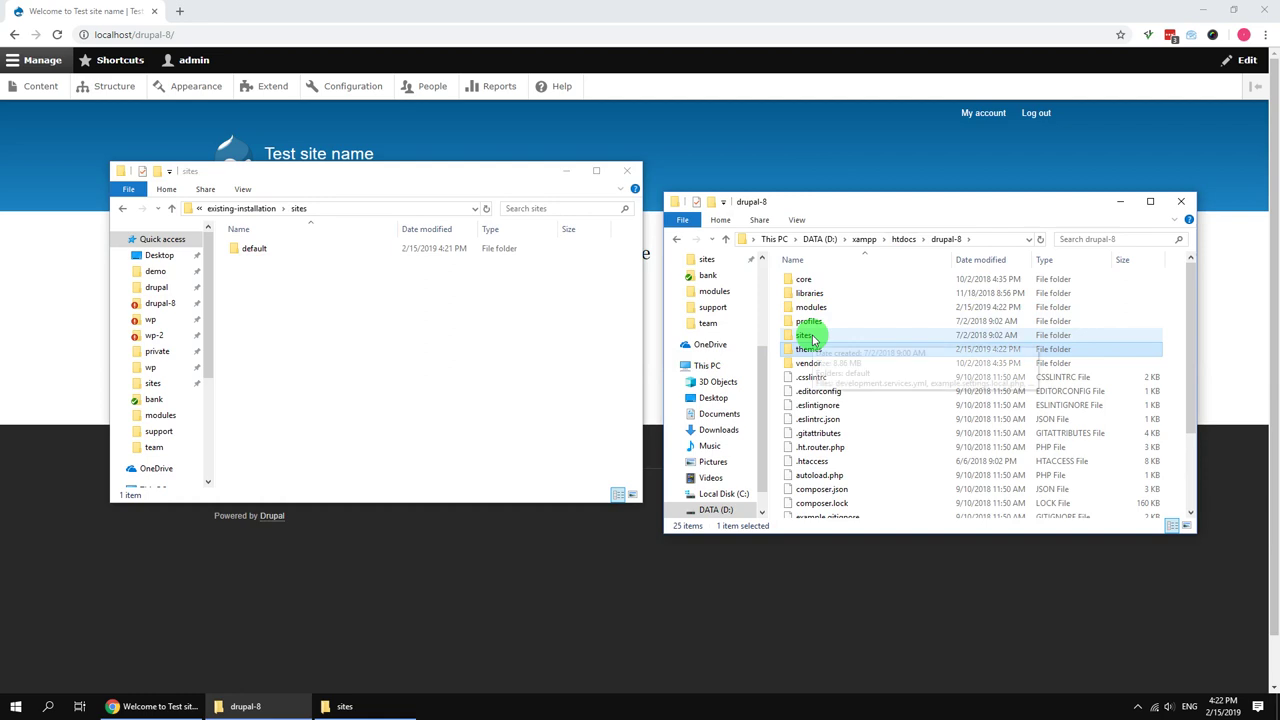
pyautogui.doubleClick(812, 338)
pyautogui.moveTo(258, 249); pyautogui.dragTo(892, 462)
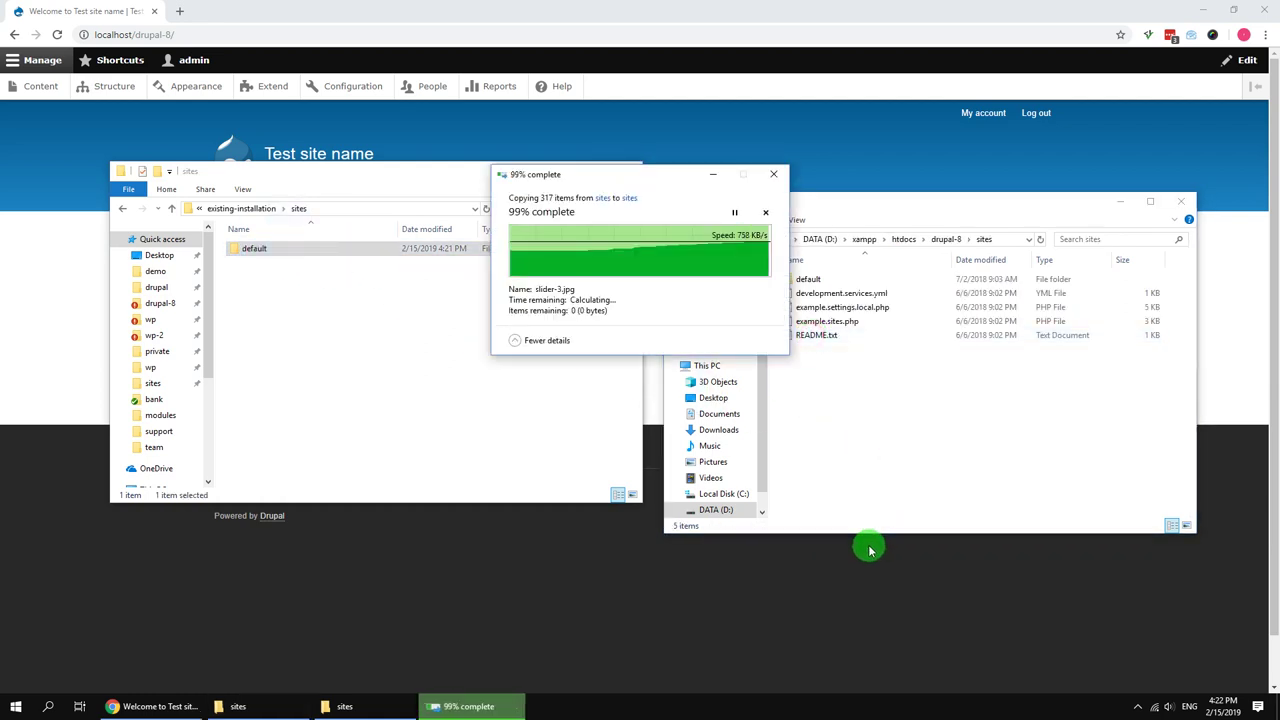
# Return to the Drupal site in Chrome, install the Gavias Winnex theme and set it as default.
pyautogui.click(850, 580)
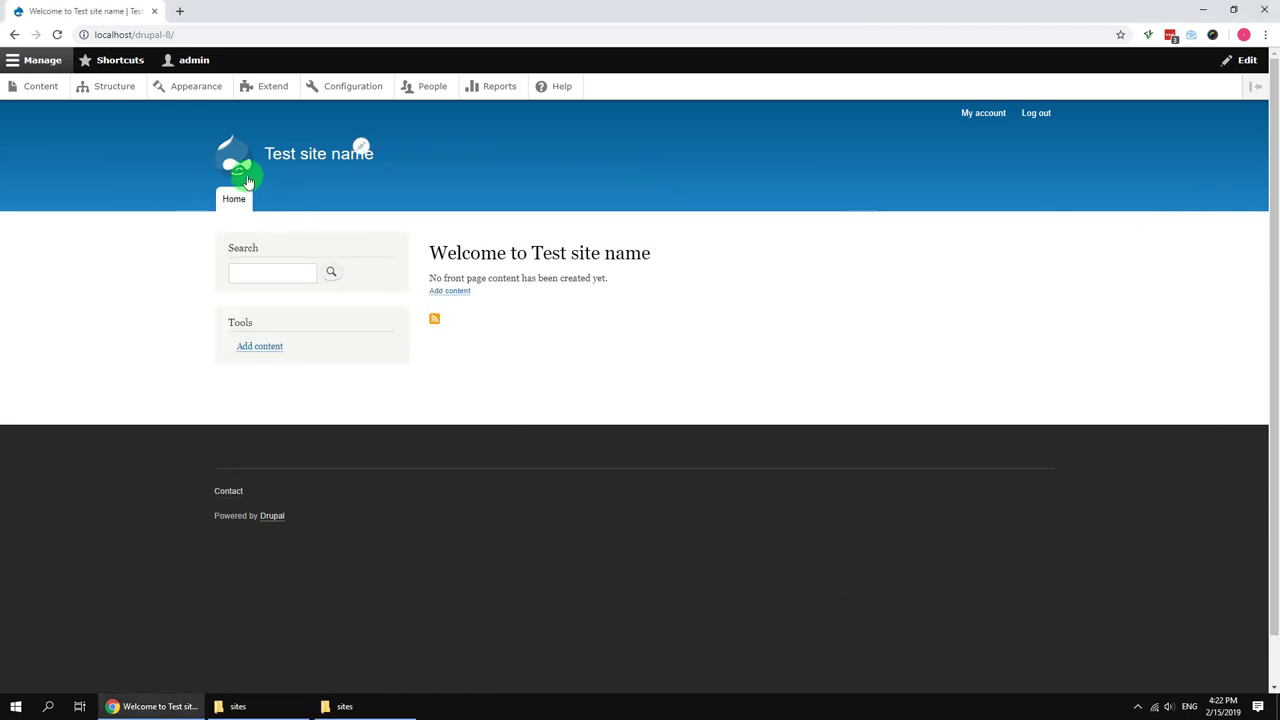
pyautogui.click(203, 88)
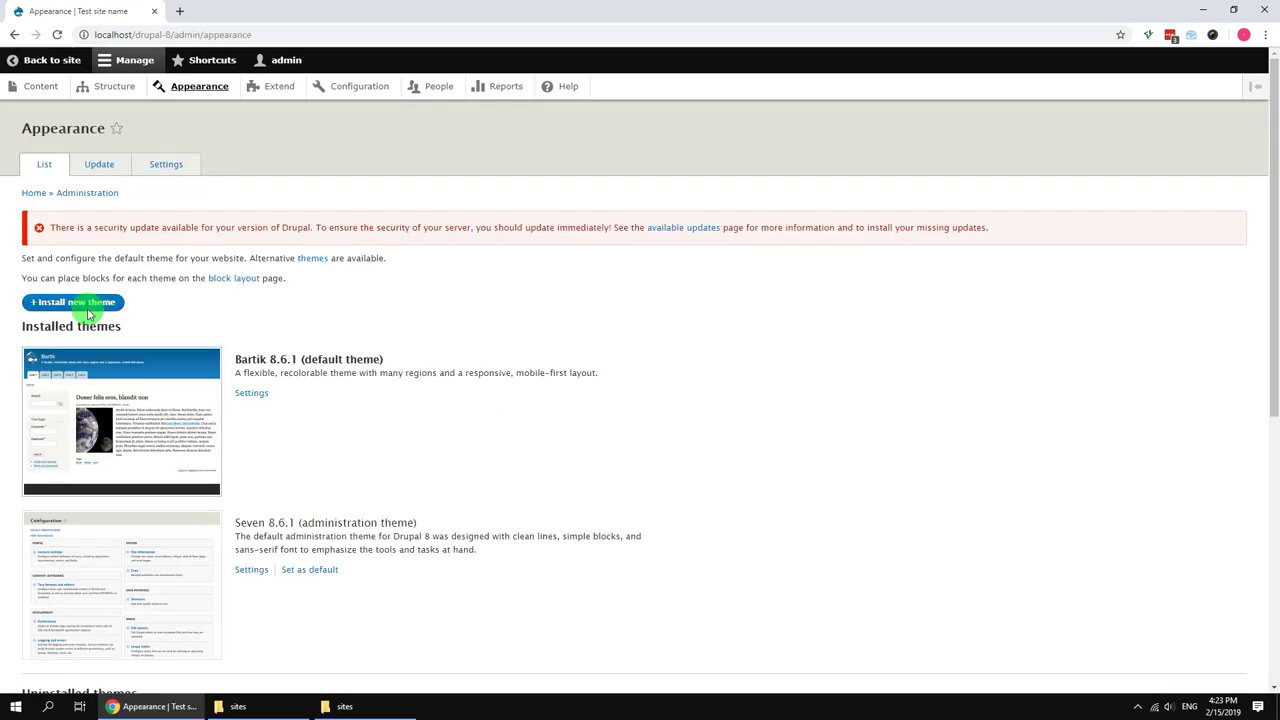
pyautogui.scroll(-4, 245, 450)
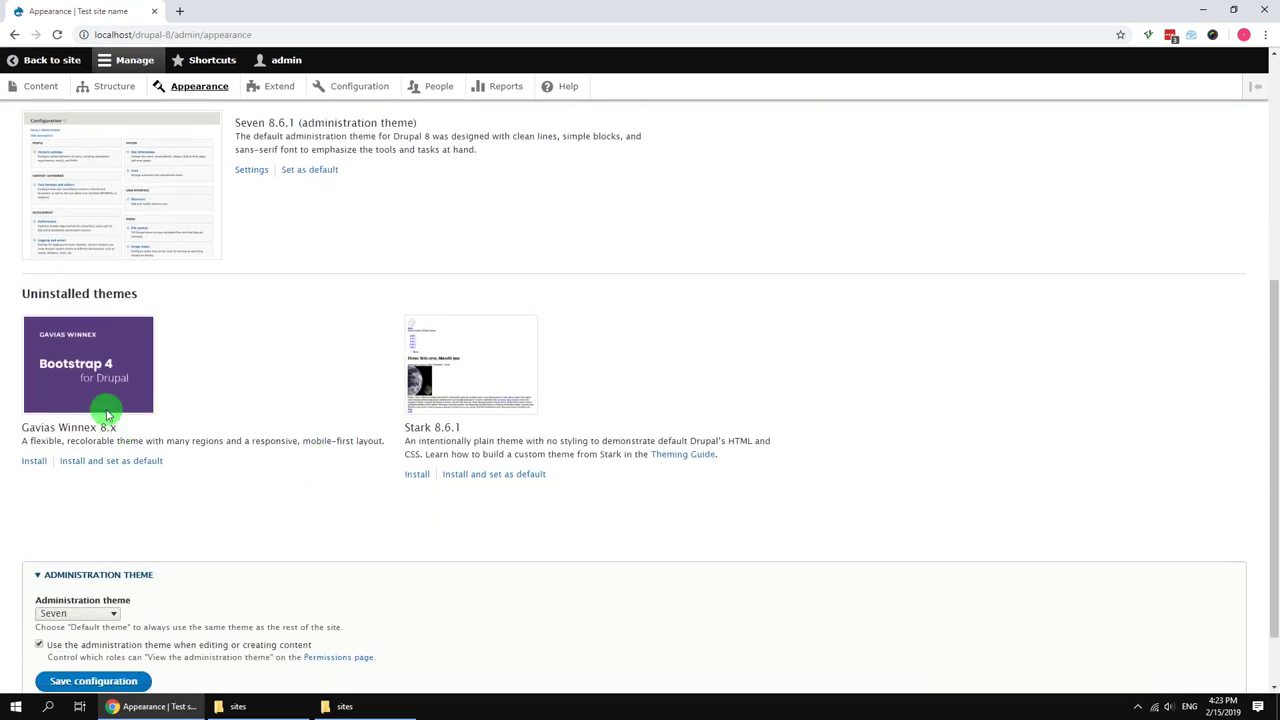
pyautogui.click(116, 462)
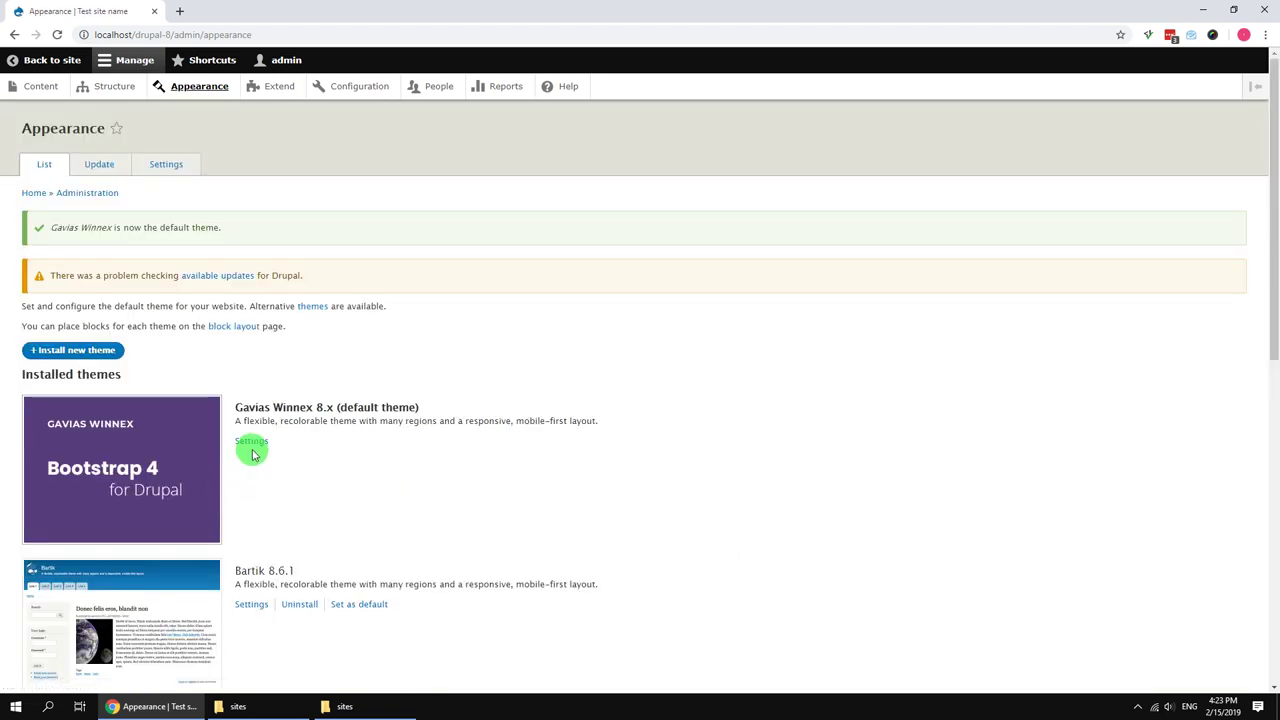
# Filter the modules by "gav" and install Content Builder, Custom View, SliderLayer, Themer, Views Magazine and Winnex Themer.
pyautogui.click(278, 88)
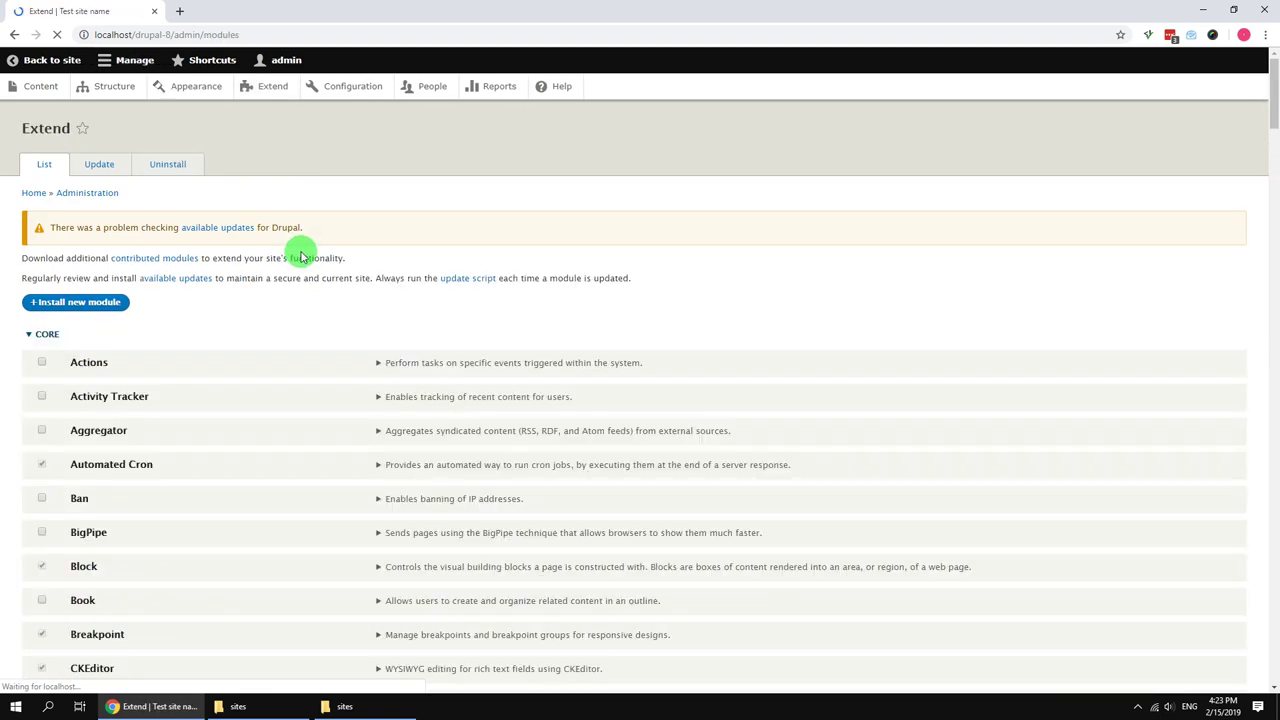
pyautogui.click(173, 330)
pyautogui.write('gav')
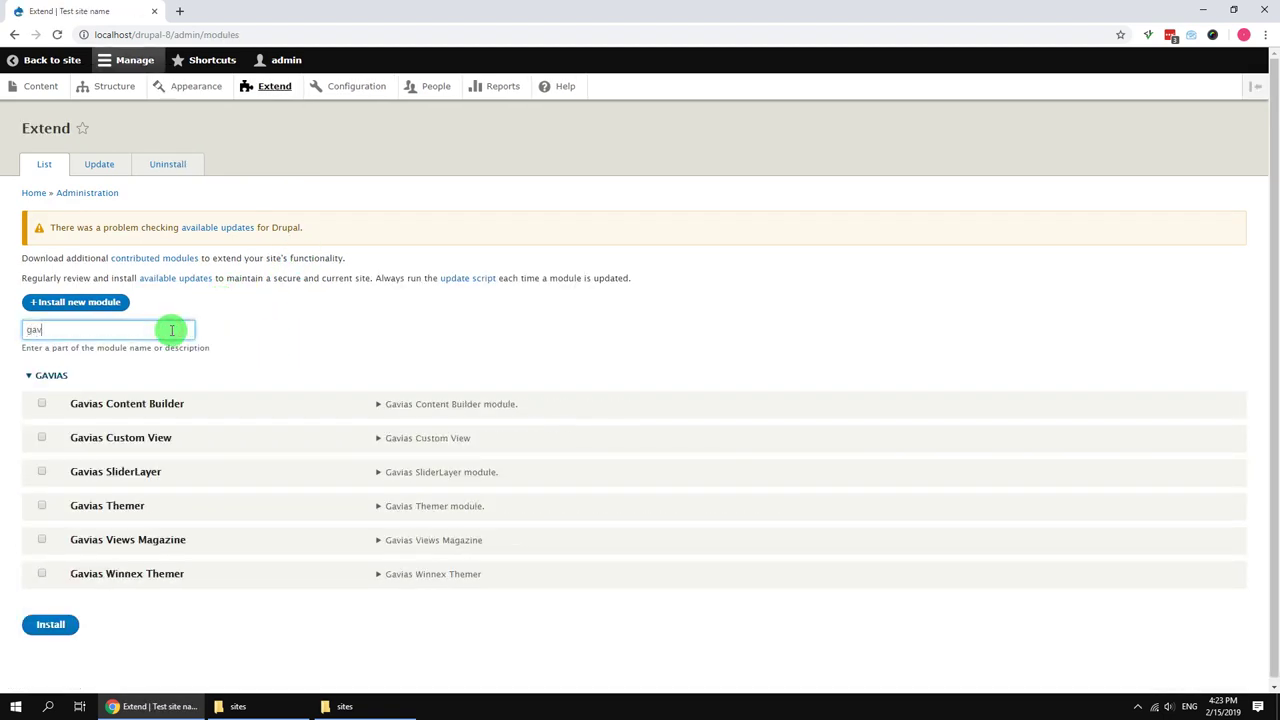
pyautogui.click(163, 408)
pyautogui.click(143, 440)
pyautogui.click(126, 472)
pyautogui.click(117, 507)
pyautogui.click(108, 541)
pyautogui.click(106, 567)
pyautogui.click(50, 624)
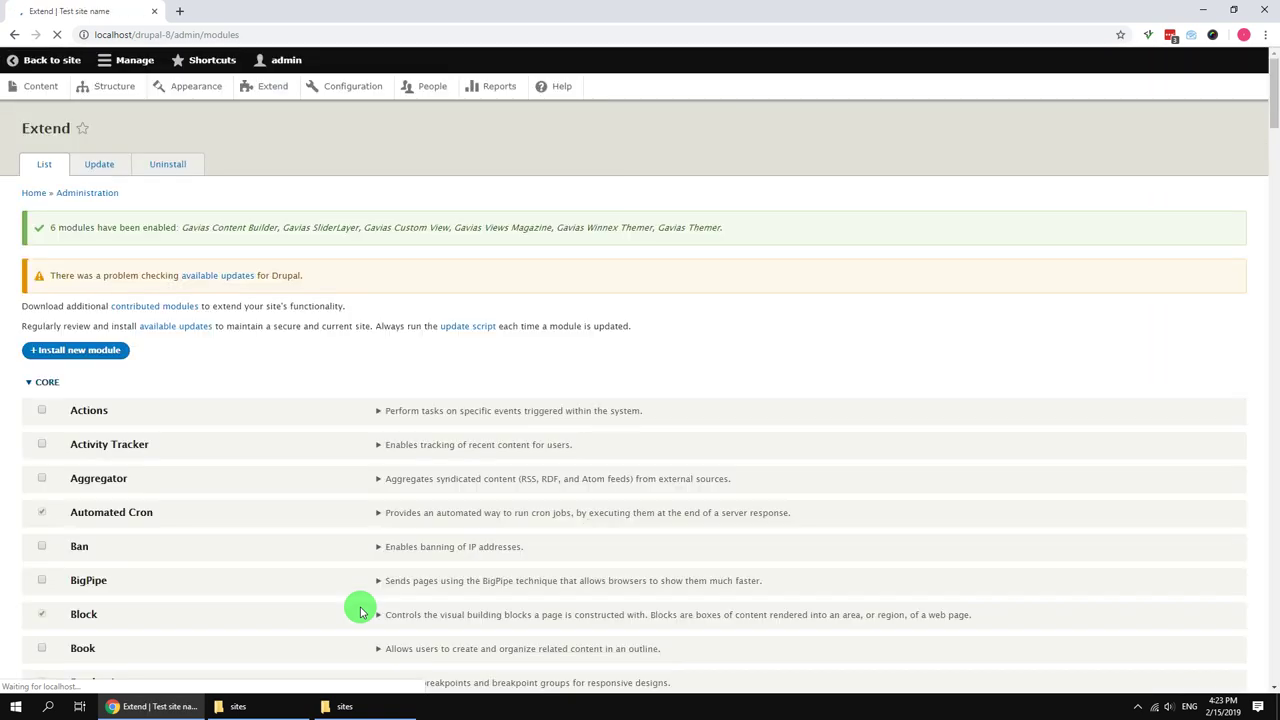
# Filter the modules by "winnex" and install Features Winnex together with its required modules.
pyautogui.click(133, 378)
pyautogui.write('wi')
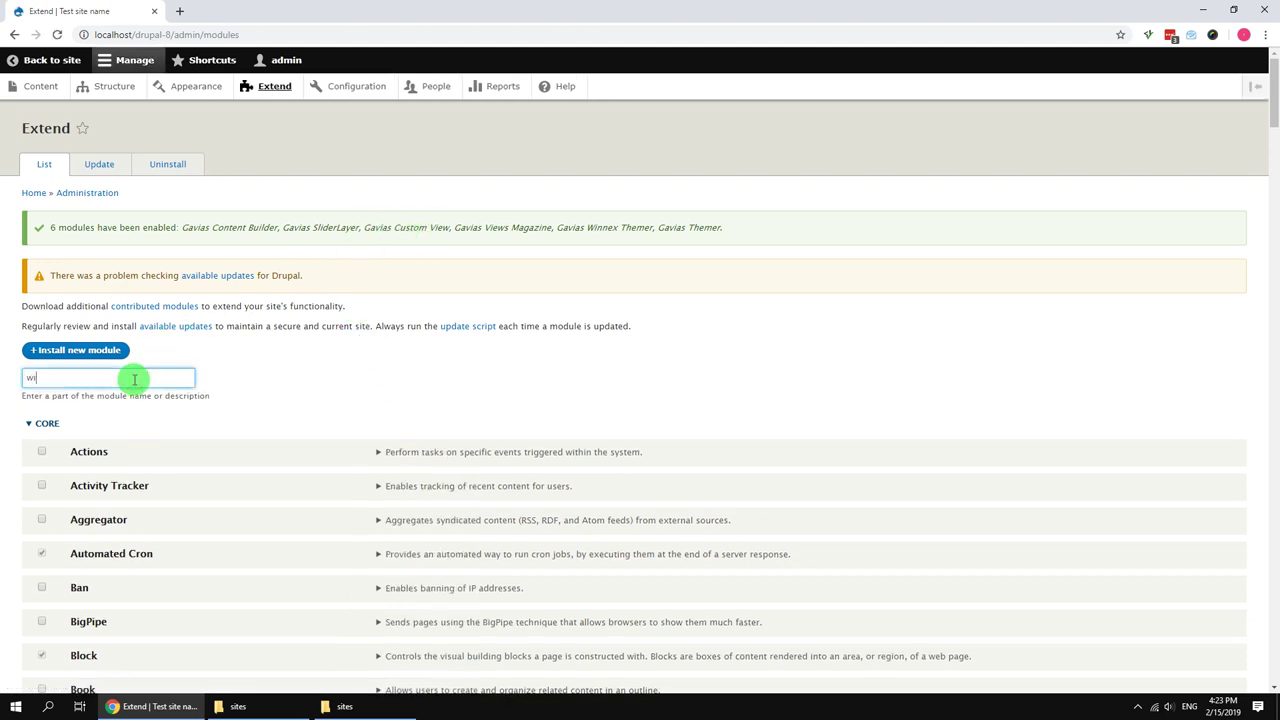
pyautogui.write('nnex')
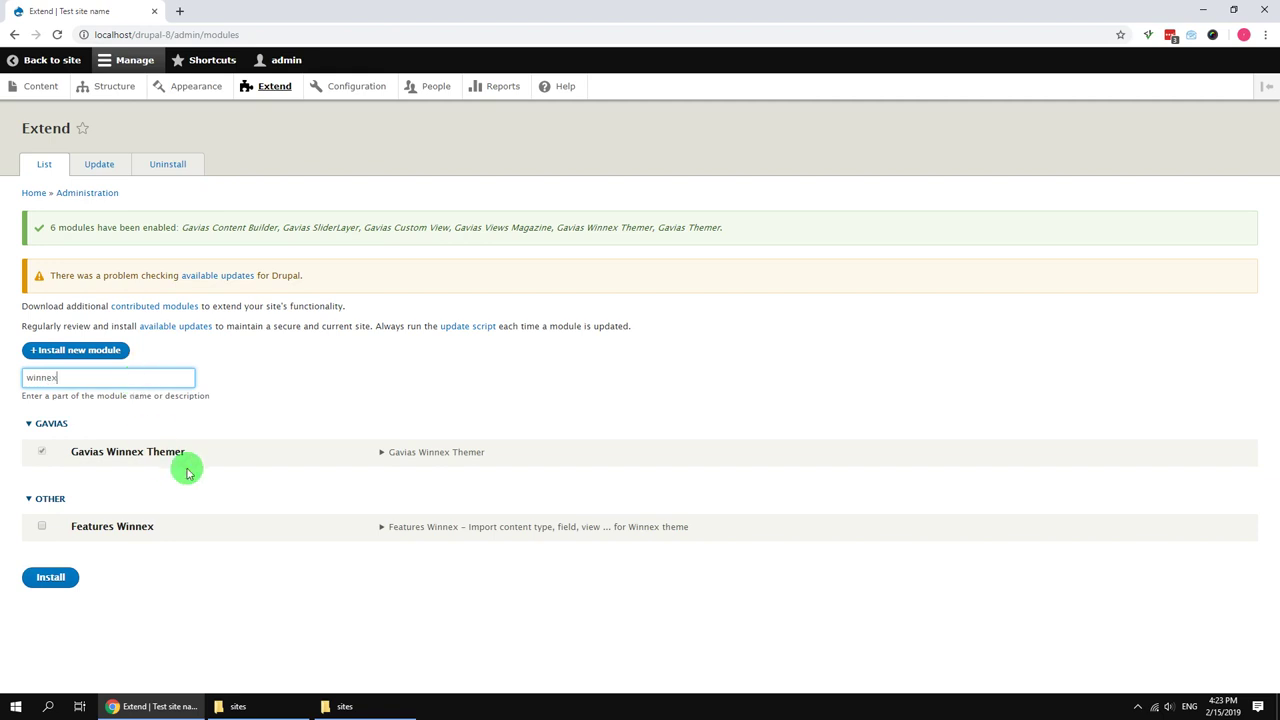
pyautogui.click(131, 530)
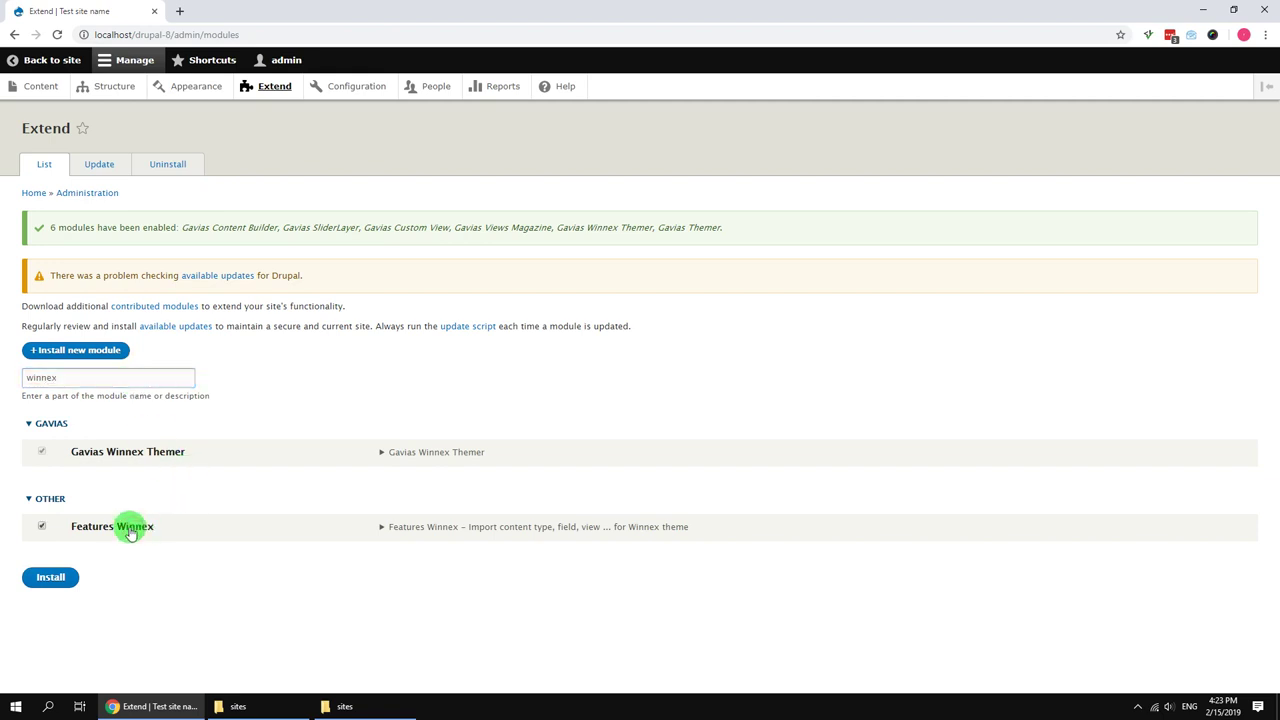
pyautogui.click(50, 577)
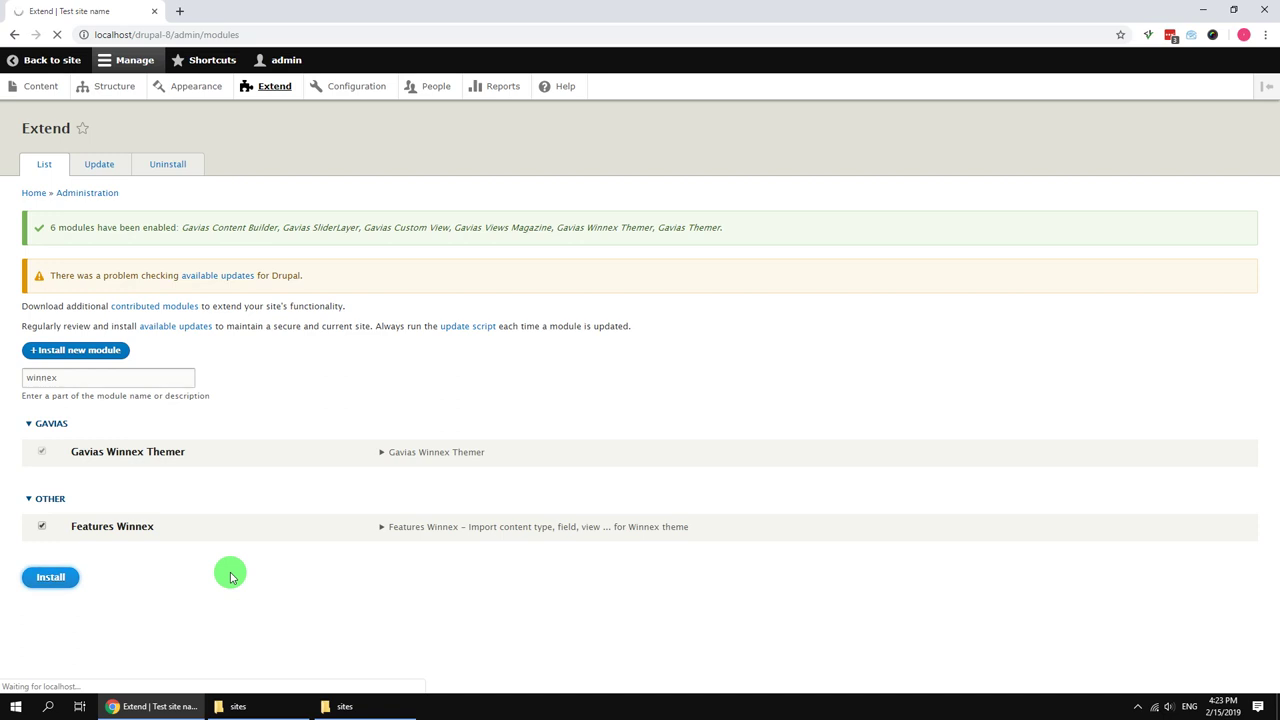
pyautogui.click(57, 239)
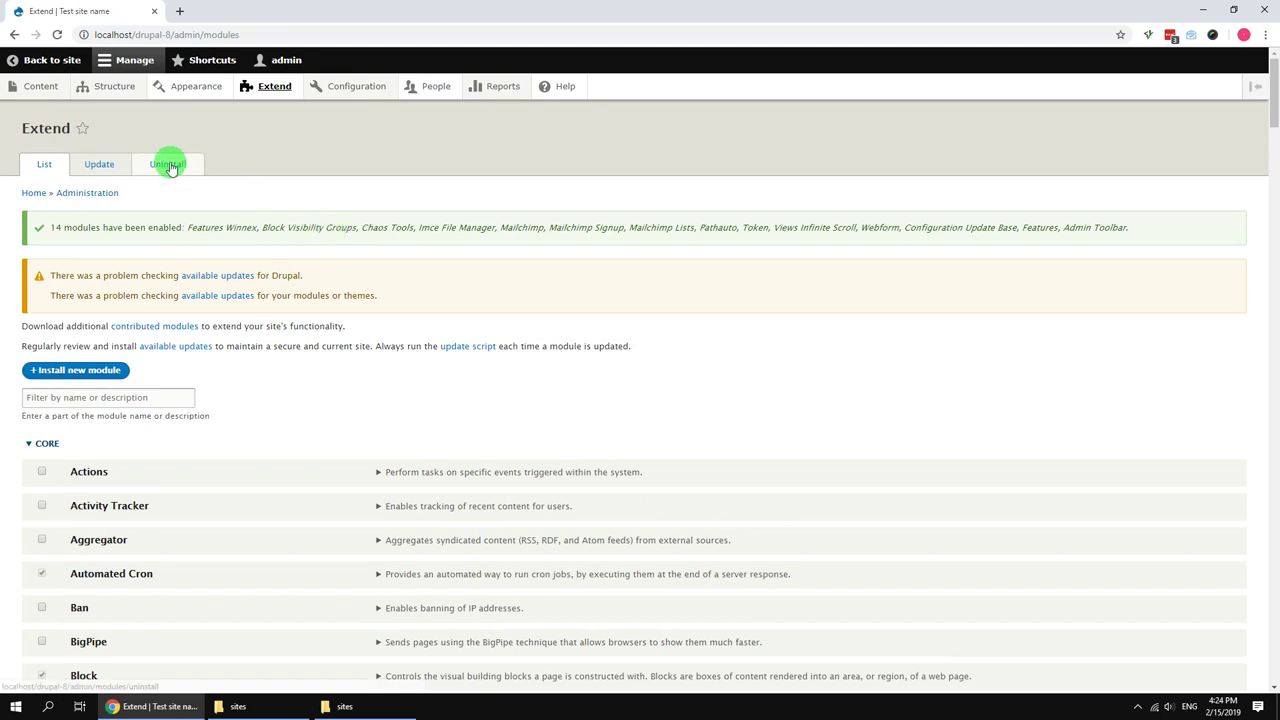
# In the Gavias Winnex block layout, assign the Search block to the Search region and Breadcrumbs to the Breadcrumbs region.
pyautogui.moveTo(114, 88)
pyautogui.click(118, 112)
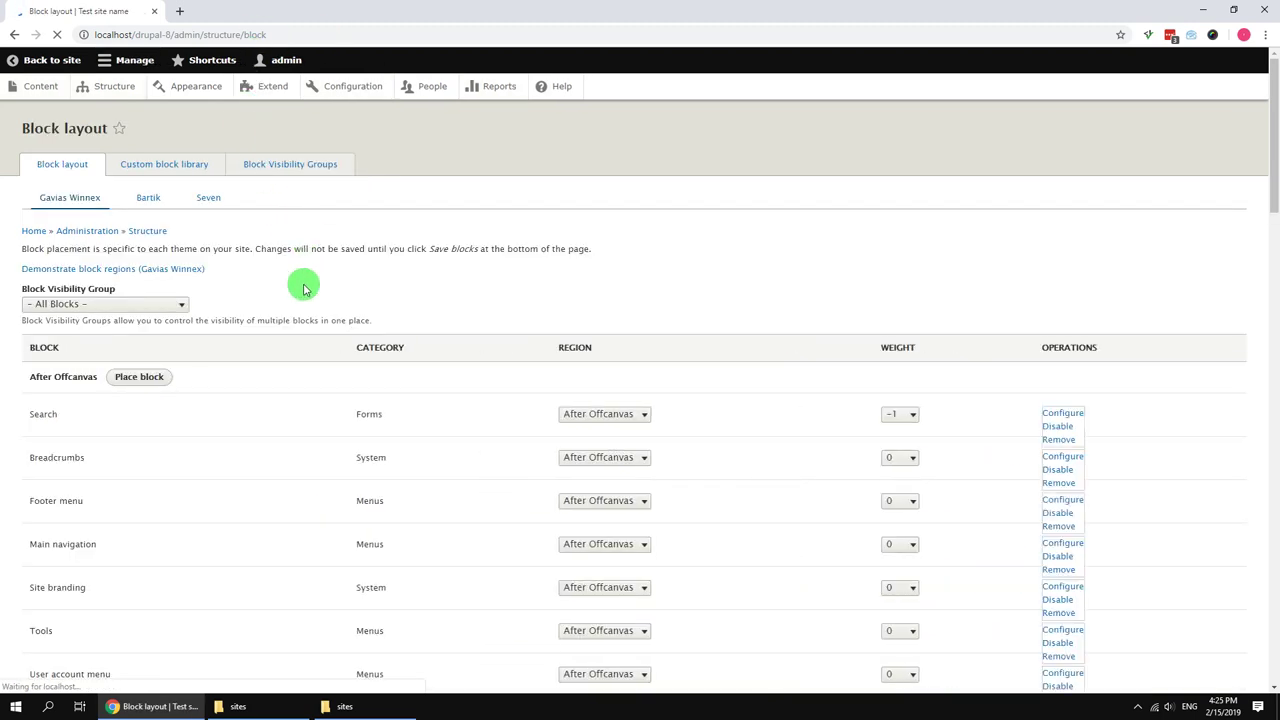
pyautogui.click(638, 428)
pyautogui.click(612, 163)
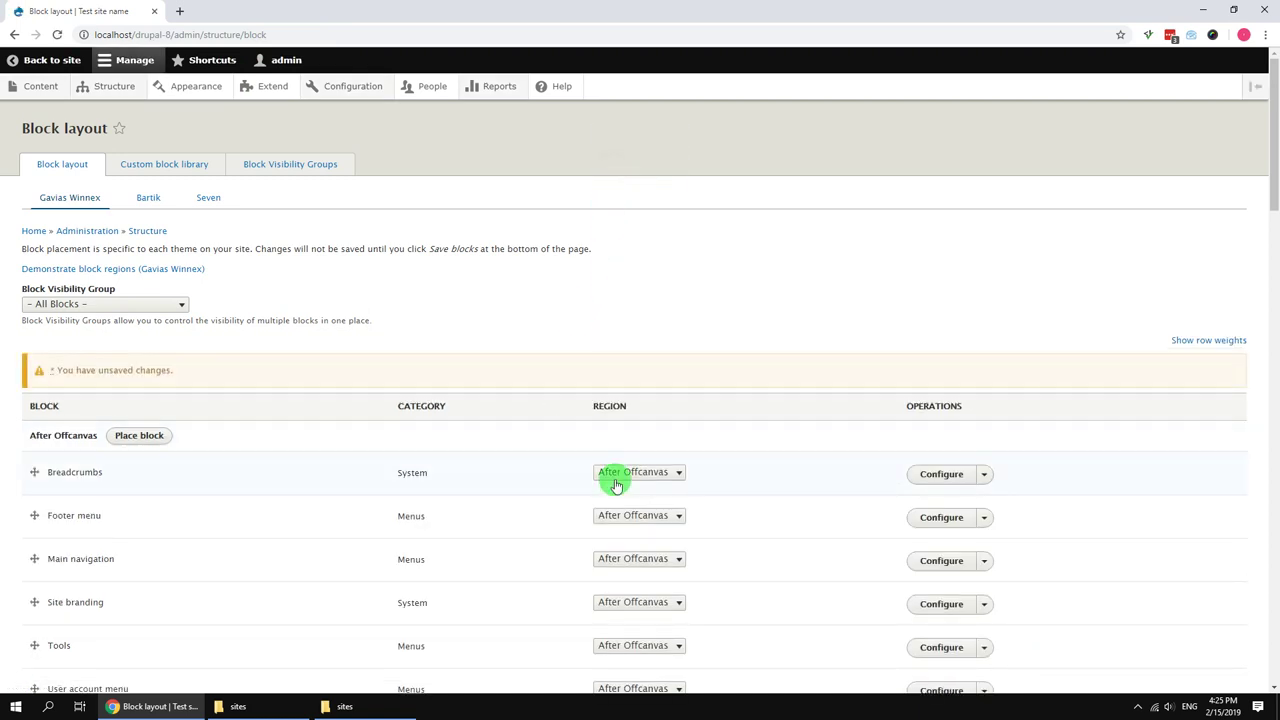
pyautogui.click(627, 475)
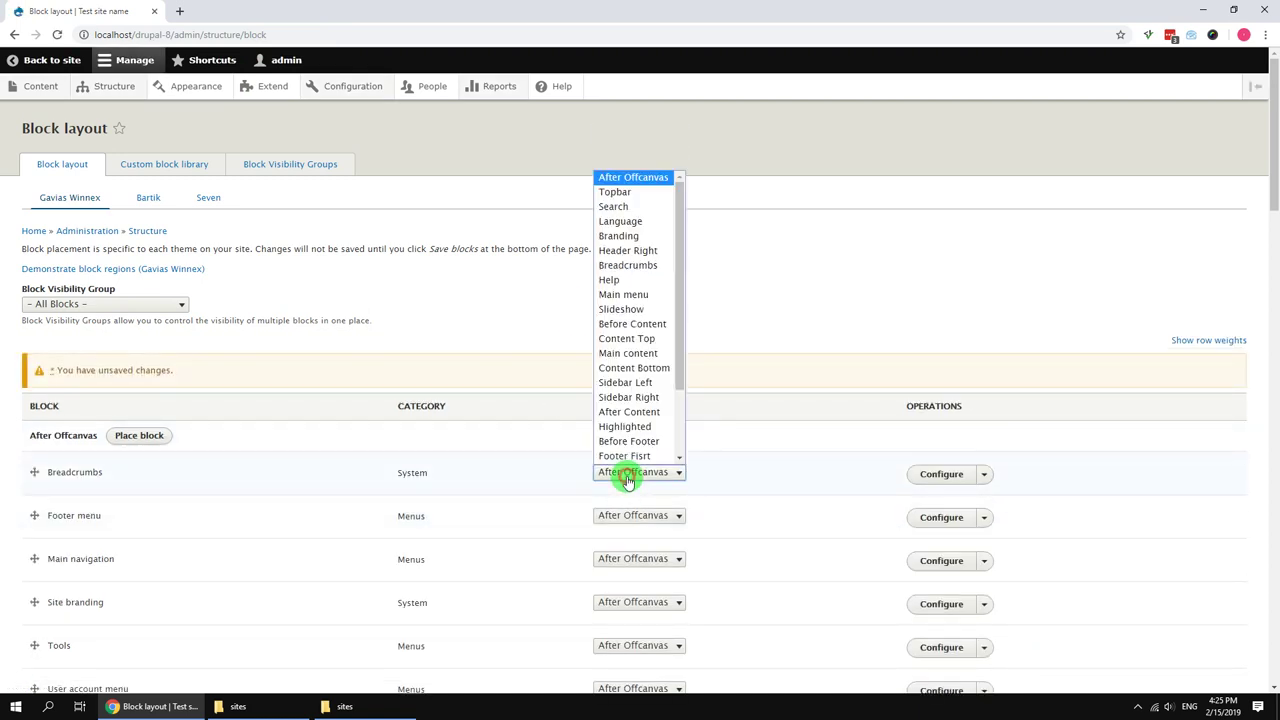
pyautogui.click(620, 265)
# Move the Footer menu block from After Offcanvas to the Other region.
pyautogui.scroll(-2, 540, 362)
pyautogui.click(640, 285)
pyautogui.scroll(-3, 629, 520)
pyautogui.click(629, 563)
# Assign the Main navigation block to the Main menu region and Site branding to the Branding region.
pyautogui.click(652, 280)
pyautogui.click(629, 395)
pyautogui.click(622, 287)
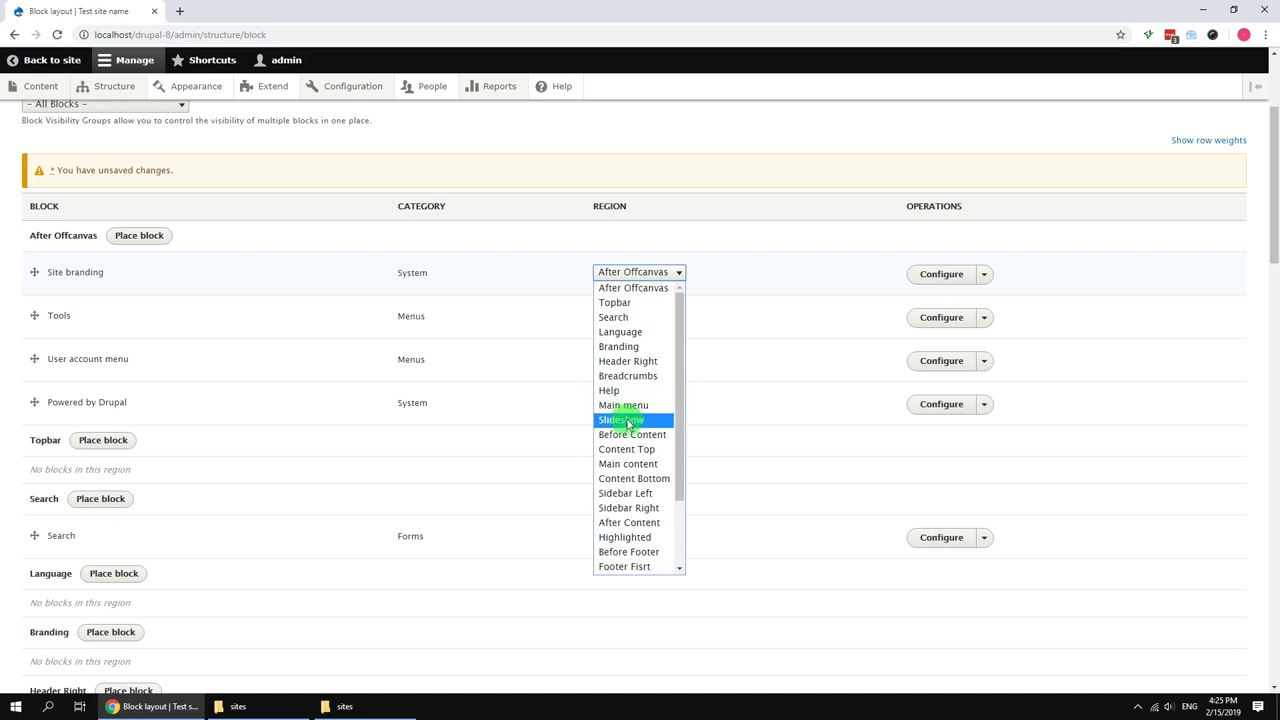
pyautogui.click(620, 347)
# Move the Tools, User account menu and Powered by Drupal blocks from After Offcanvas to the Other region.
pyautogui.click(628, 273)
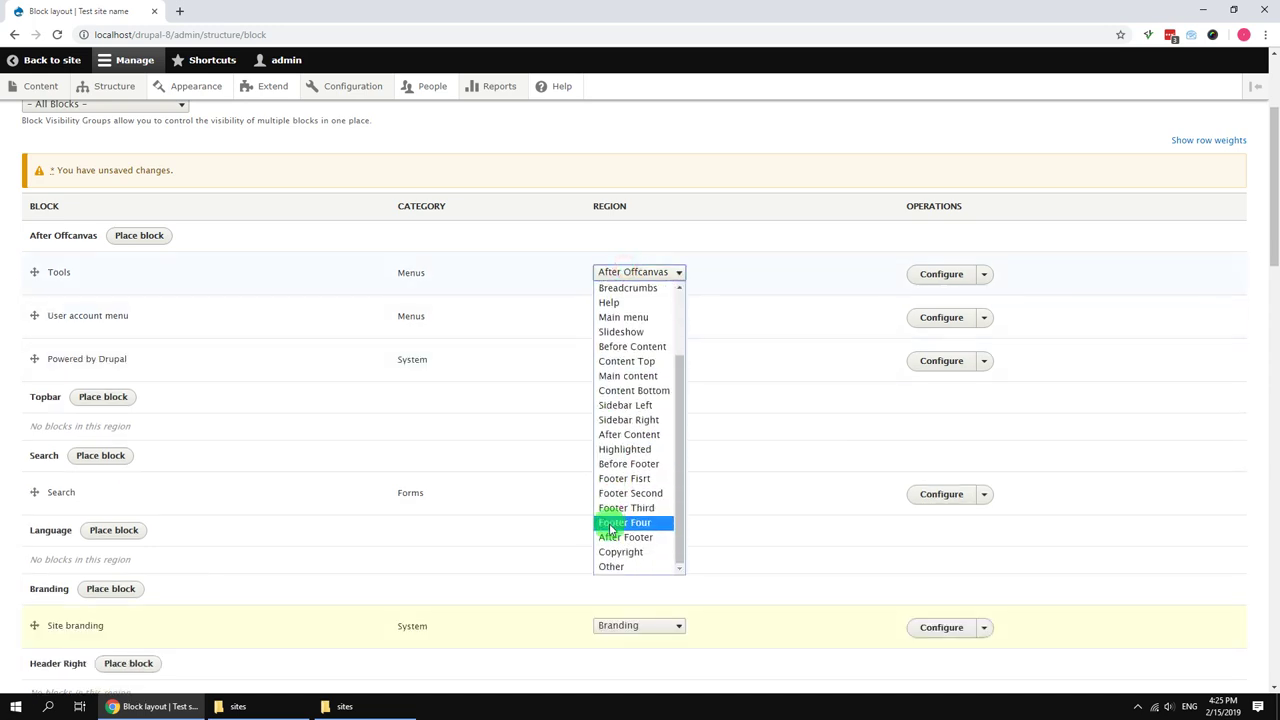
pyautogui.click(611, 565)
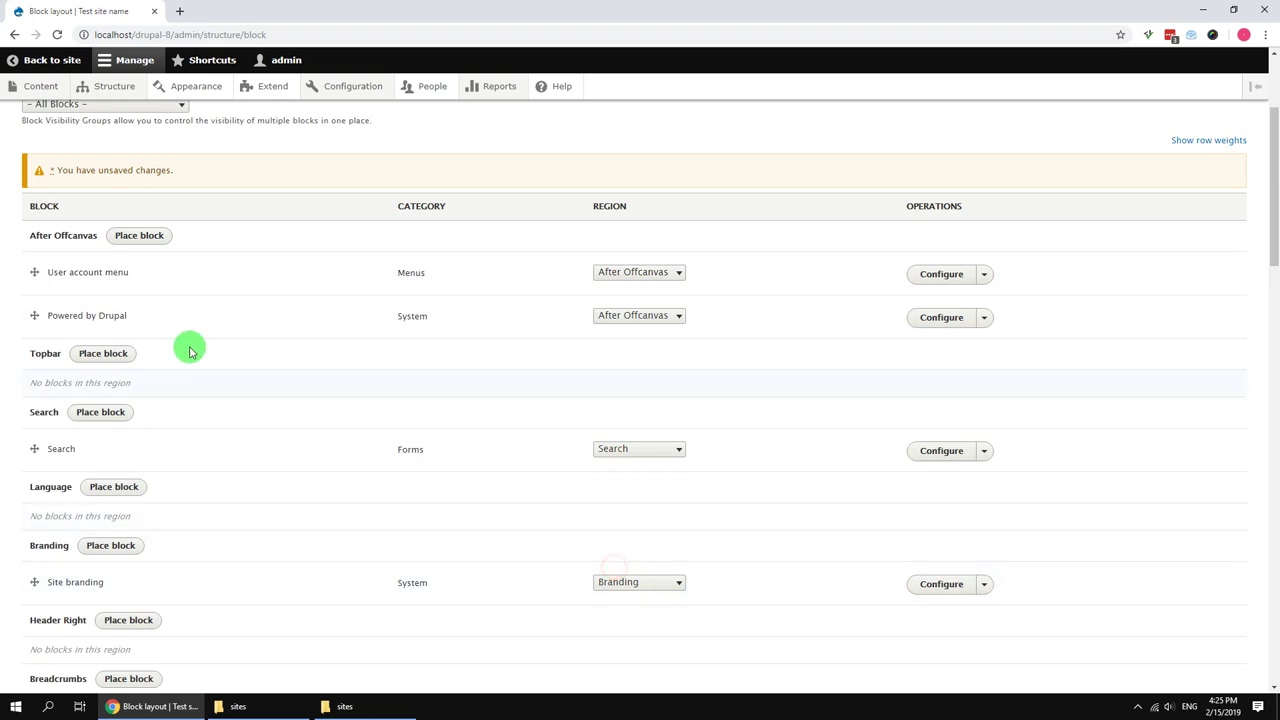
pyautogui.click(658, 281)
pyautogui.scroll(-3, 620, 450)
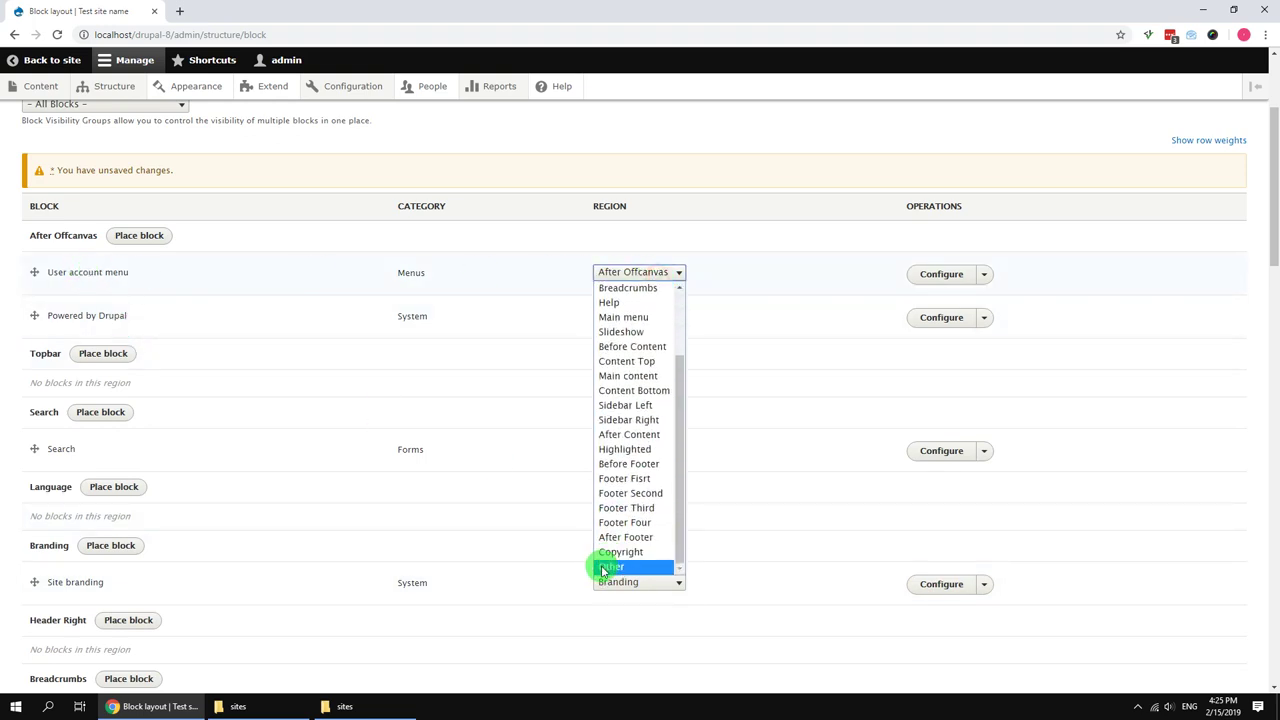
pyautogui.click(607, 567)
pyautogui.click(619, 272)
pyautogui.scroll(-5, 610, 520)
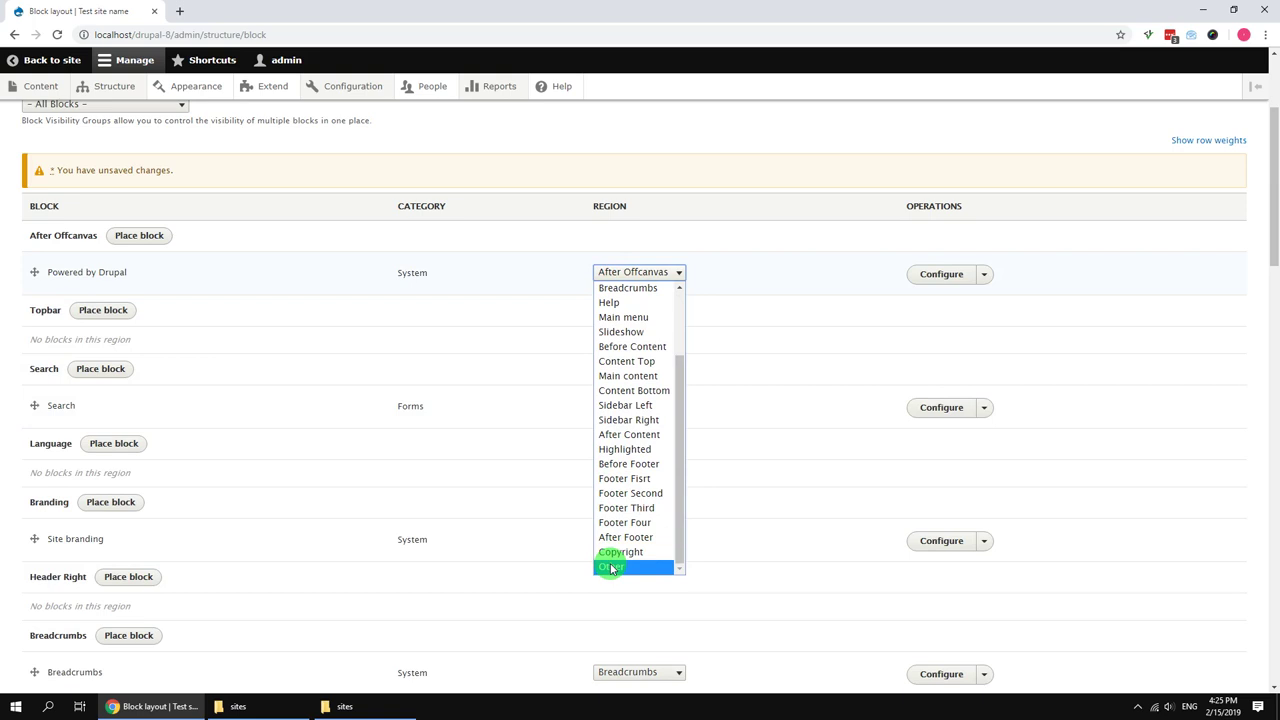
pyautogui.click(609, 564)
# Move the Page title block from the Main content region to the Other region.
pyautogui.scroll(-1, 358, 457)
pyautogui.scroll(-5, 350, 457)
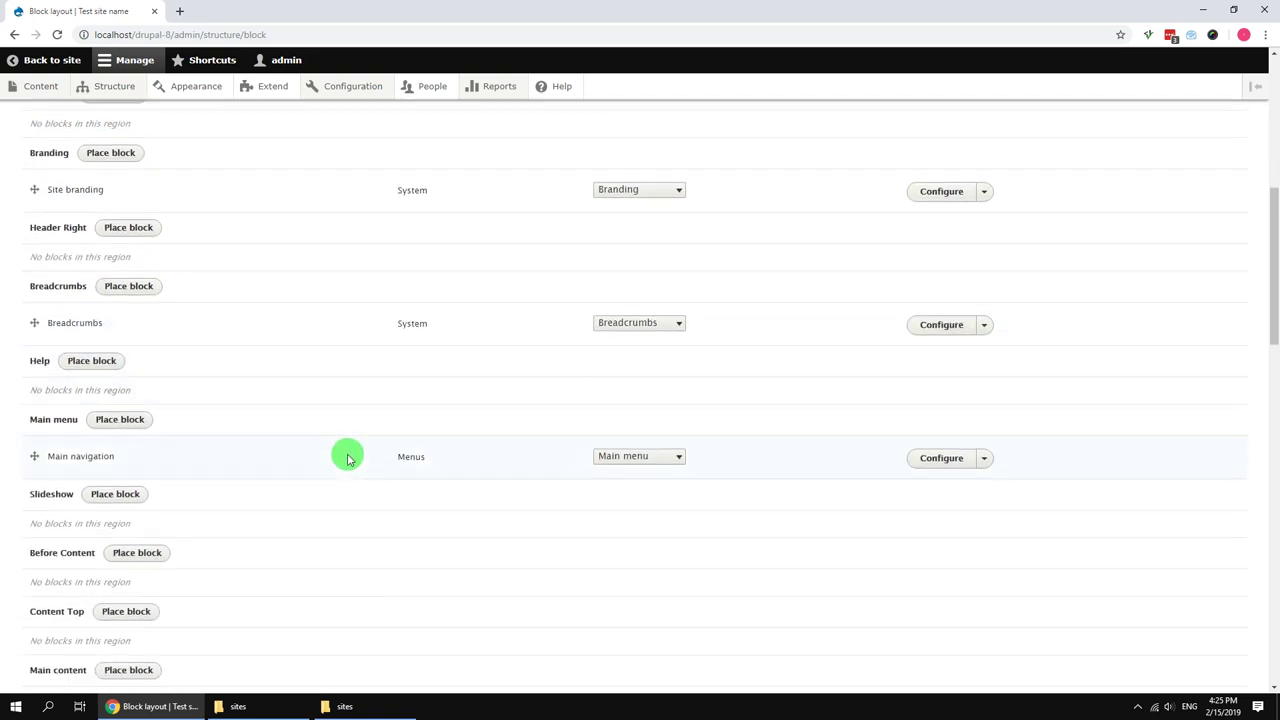
pyautogui.scroll(-1, 340, 420)
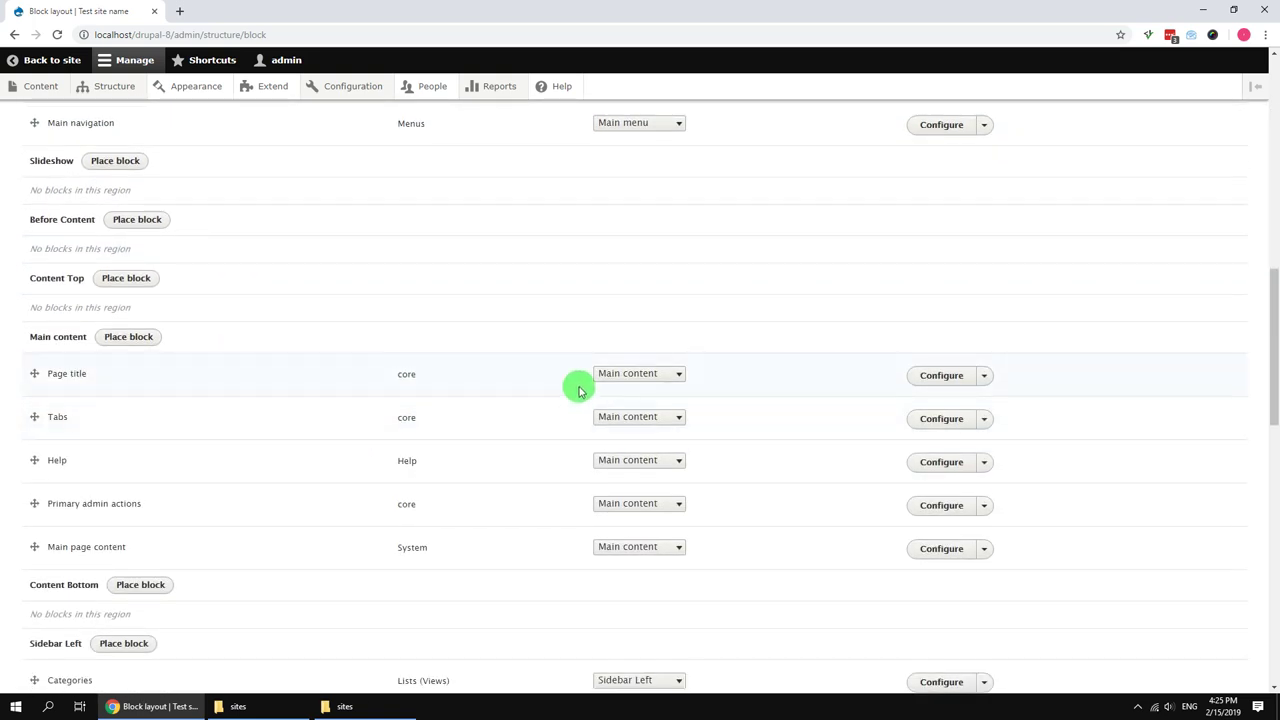
pyautogui.click(625, 374)
pyautogui.scroll(-3, 625, 620)
pyautogui.click(612, 667)
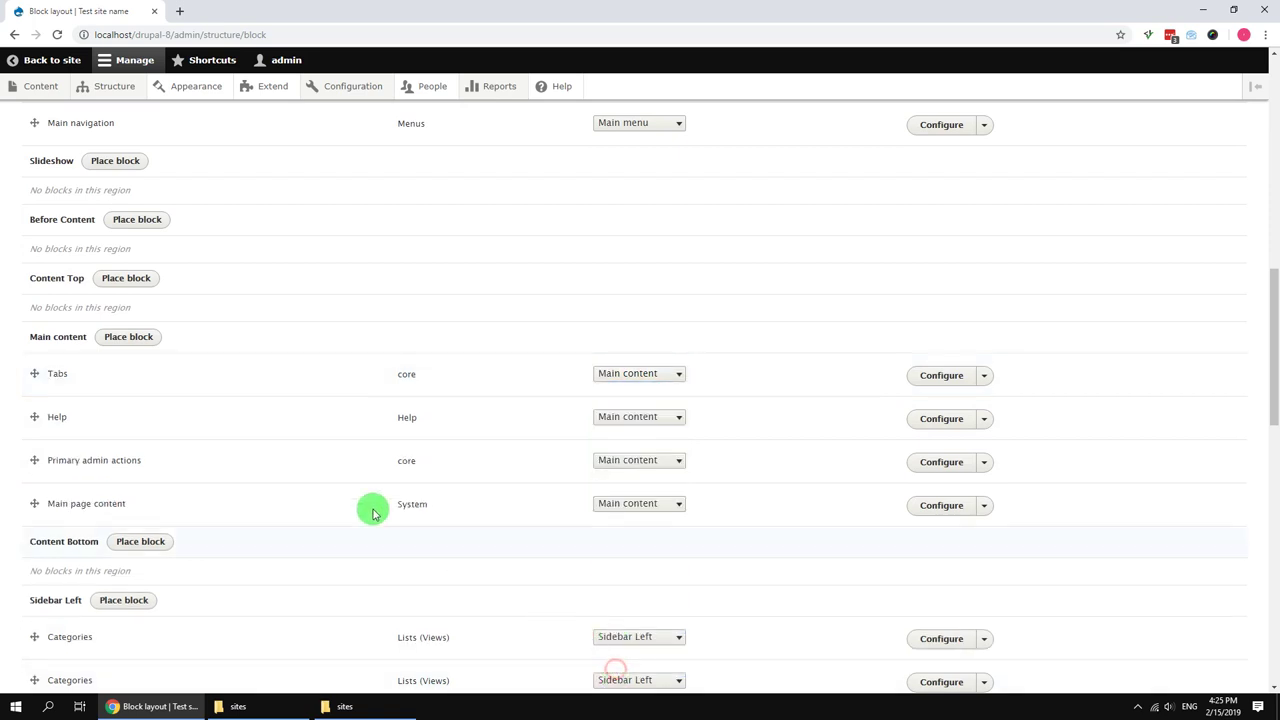
# Move the Tabs, Help and Primary admin actions blocks from the Main content region to the Help region.
pyautogui.scroll(-1, 371, 508)
pyautogui.click(625, 244)
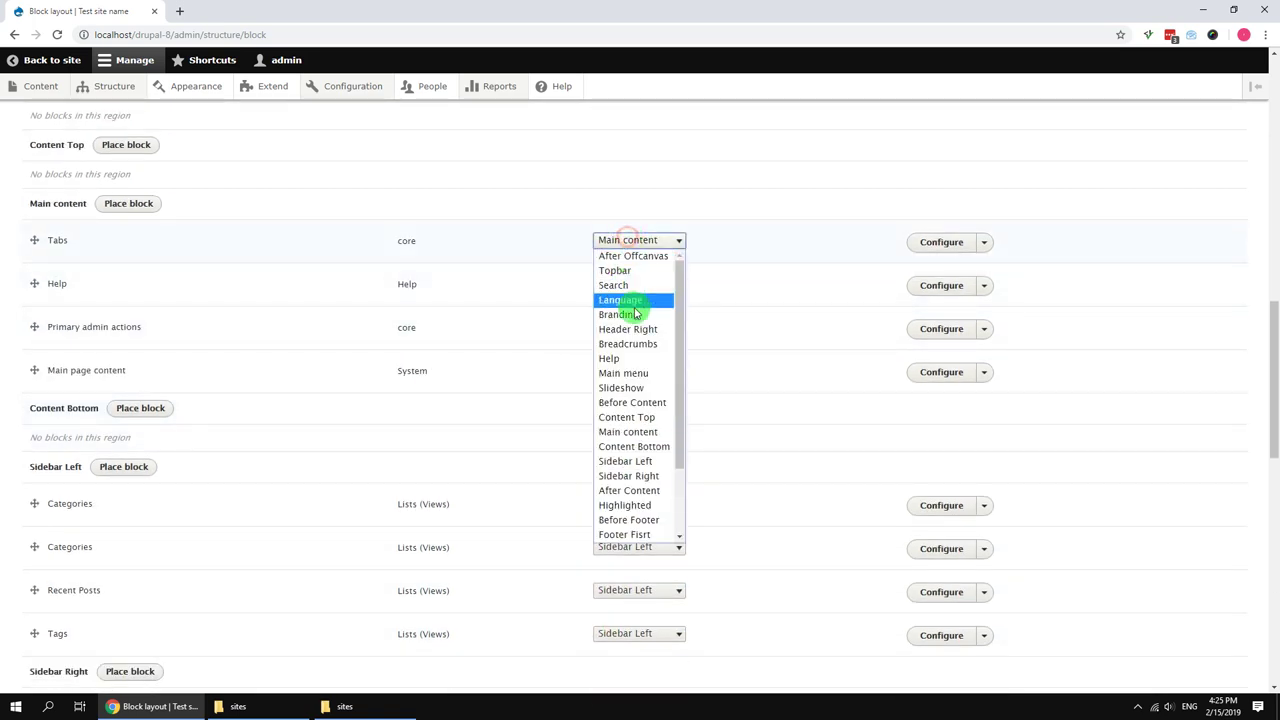
pyautogui.click(640, 360)
pyautogui.click(636, 244)
pyautogui.click(634, 358)
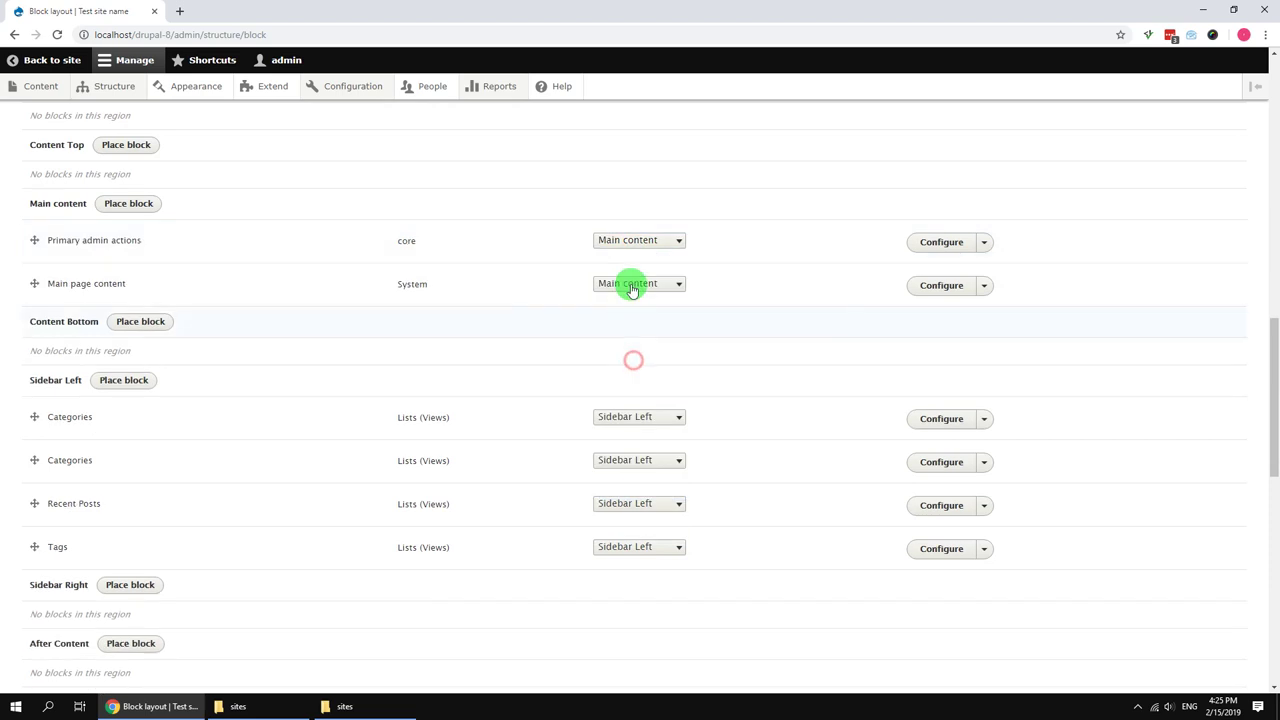
pyautogui.click(636, 244)
pyautogui.click(636, 358)
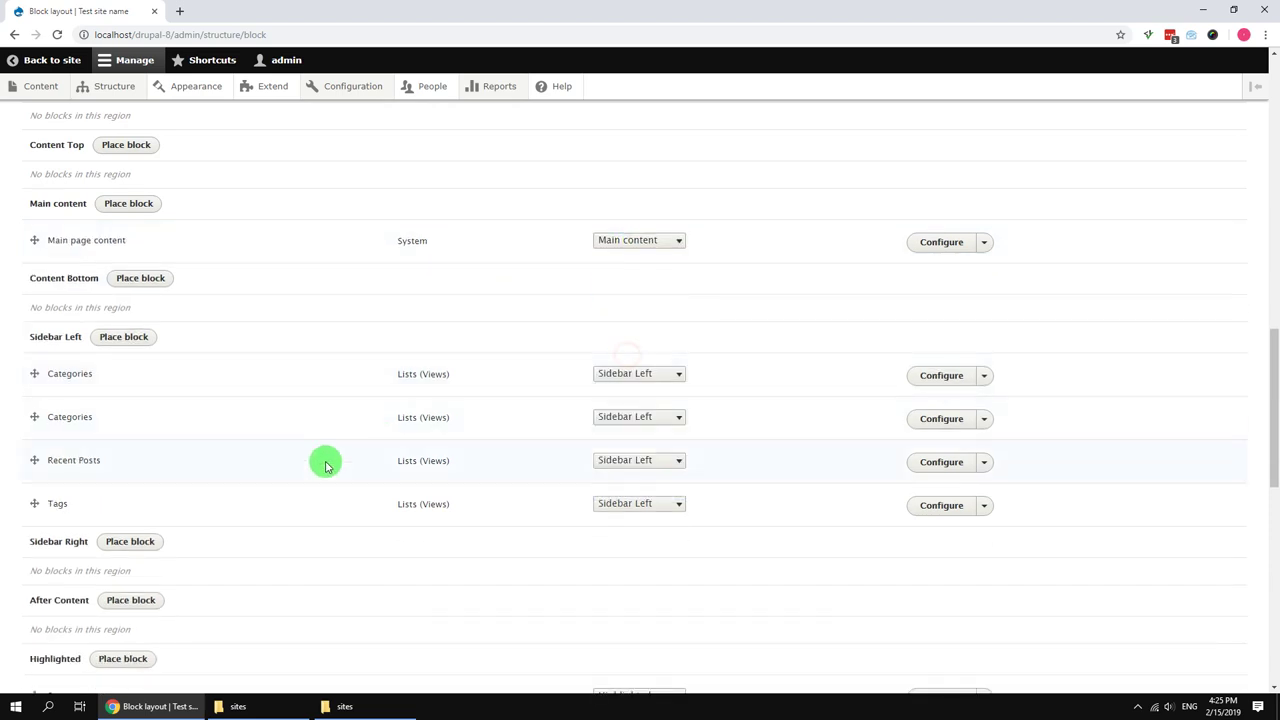
# Move the Status messages block from Highlighted to the Help region and save the block layout.
pyautogui.scroll(-3, 325, 462)
pyautogui.click(609, 364)
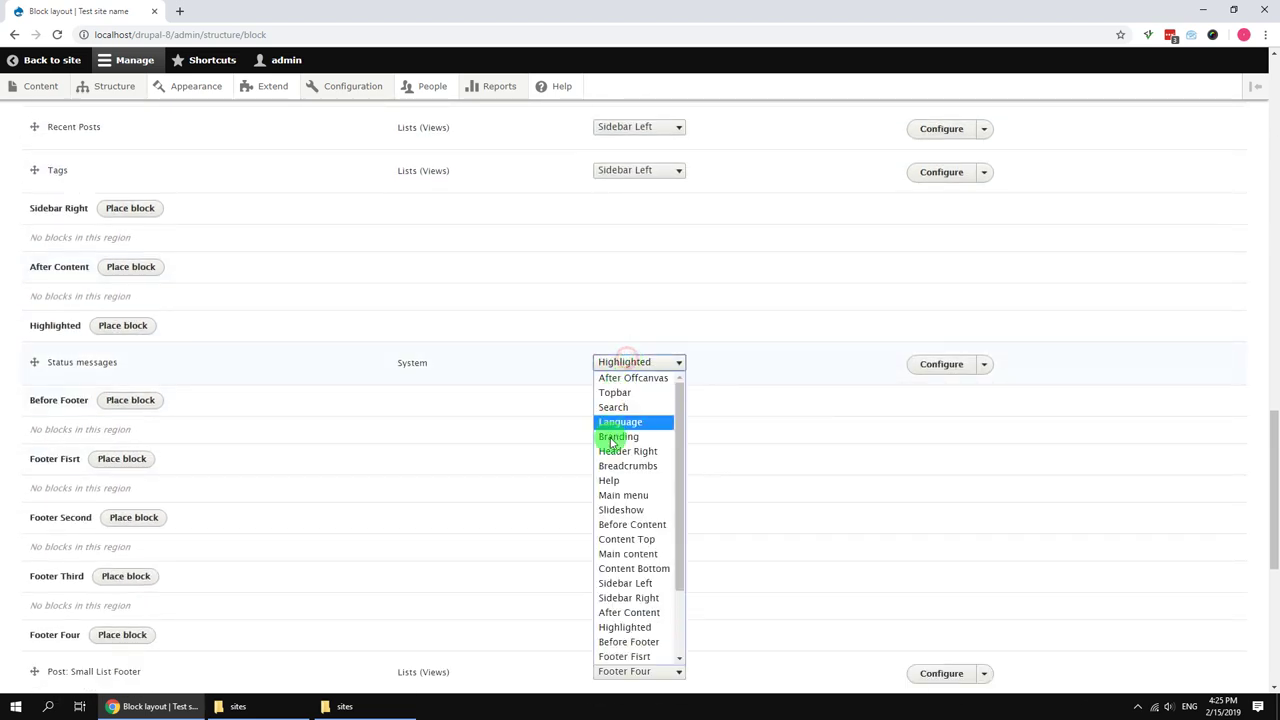
pyautogui.click(608, 477)
pyautogui.scroll(-4, 350, 518)
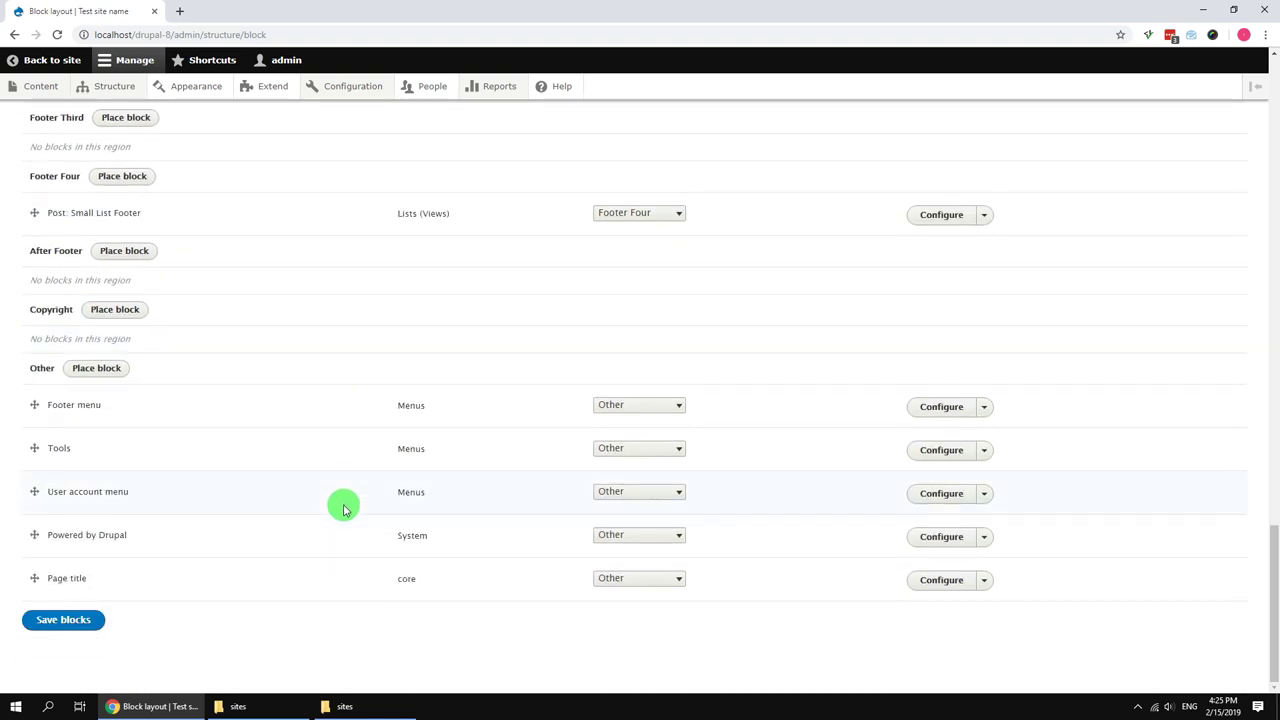
pyautogui.click(76, 620)
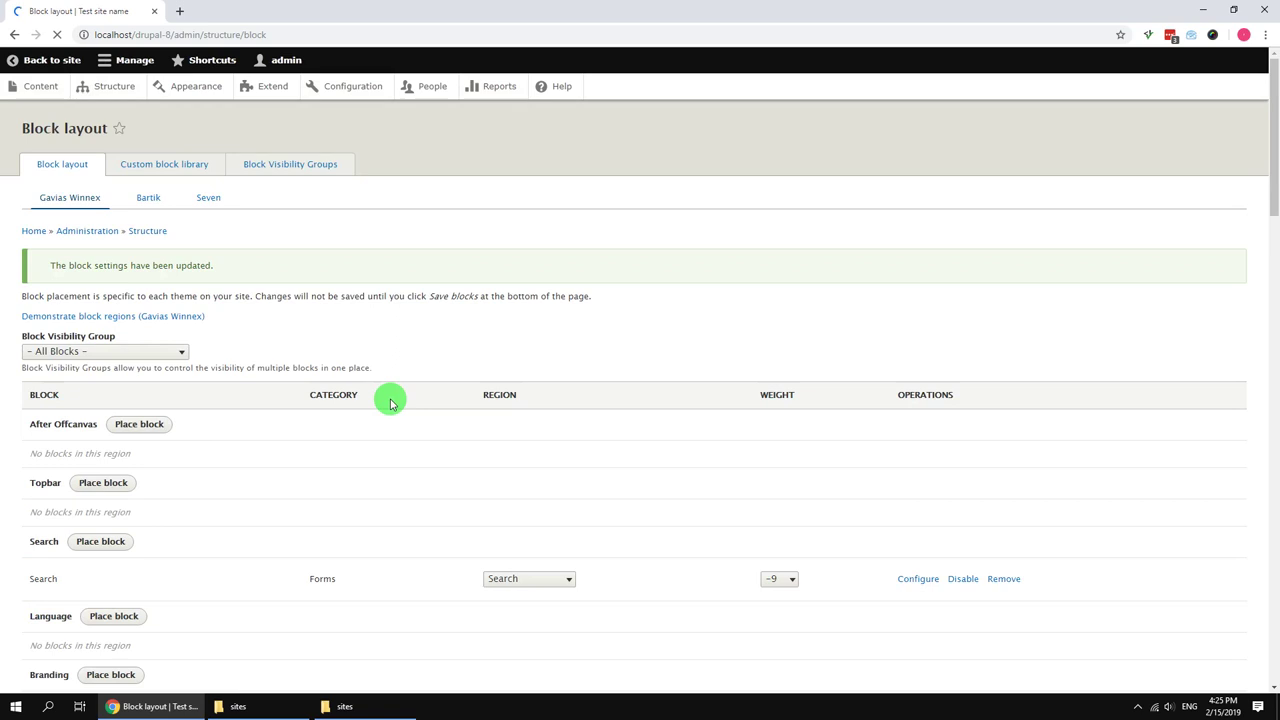
pyautogui.click(207, 95)
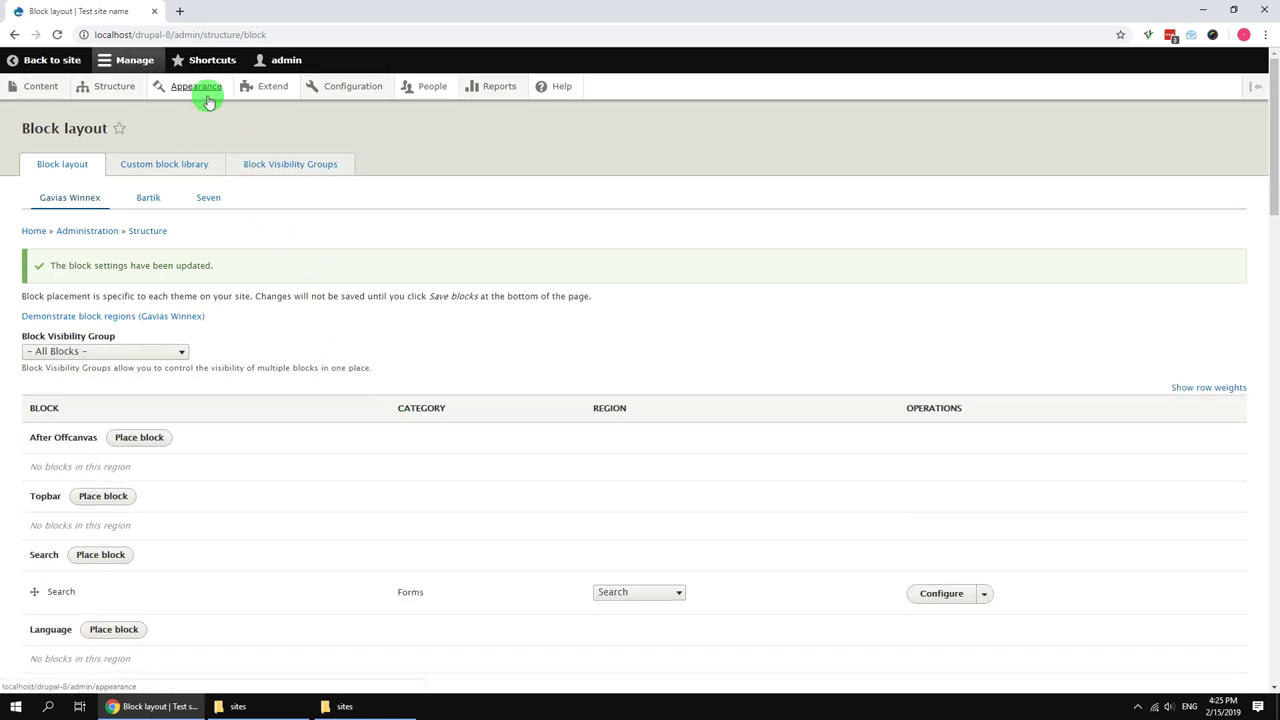
# In the Basic page content type's form display, enable the disabled Content Builder field below Published and save.
pyautogui.moveTo(118, 88)
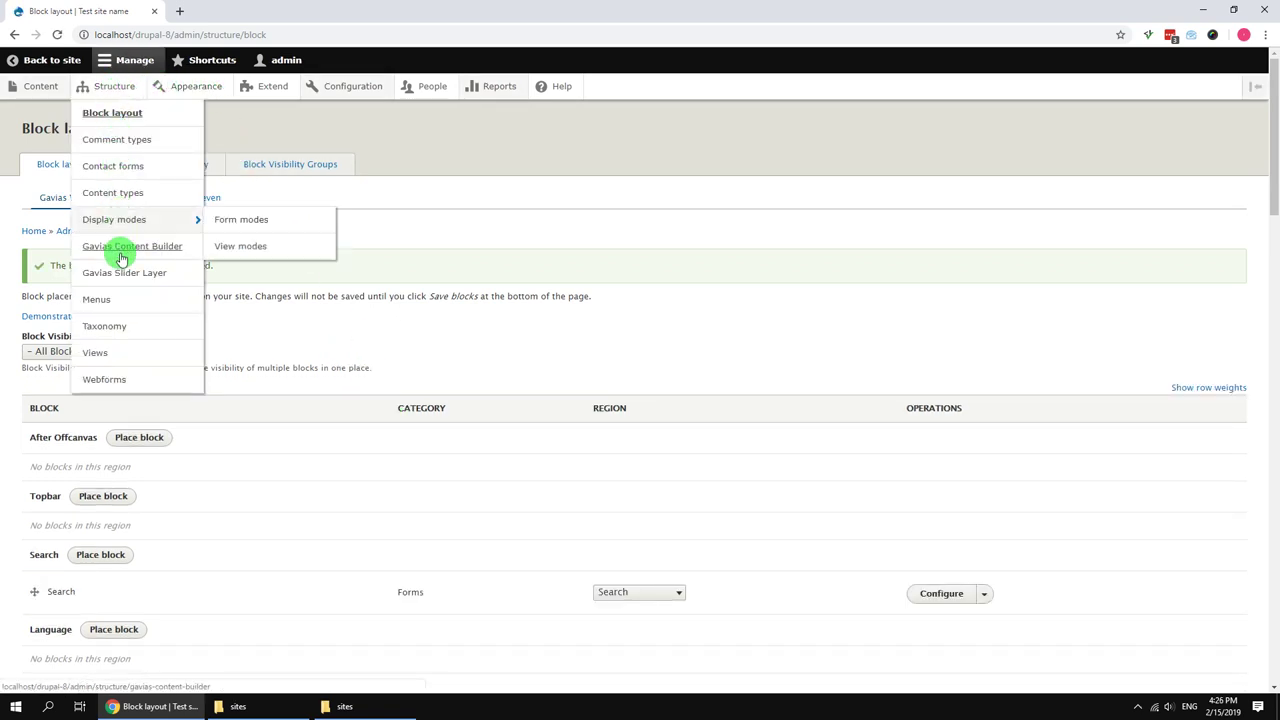
pyautogui.click(120, 198)
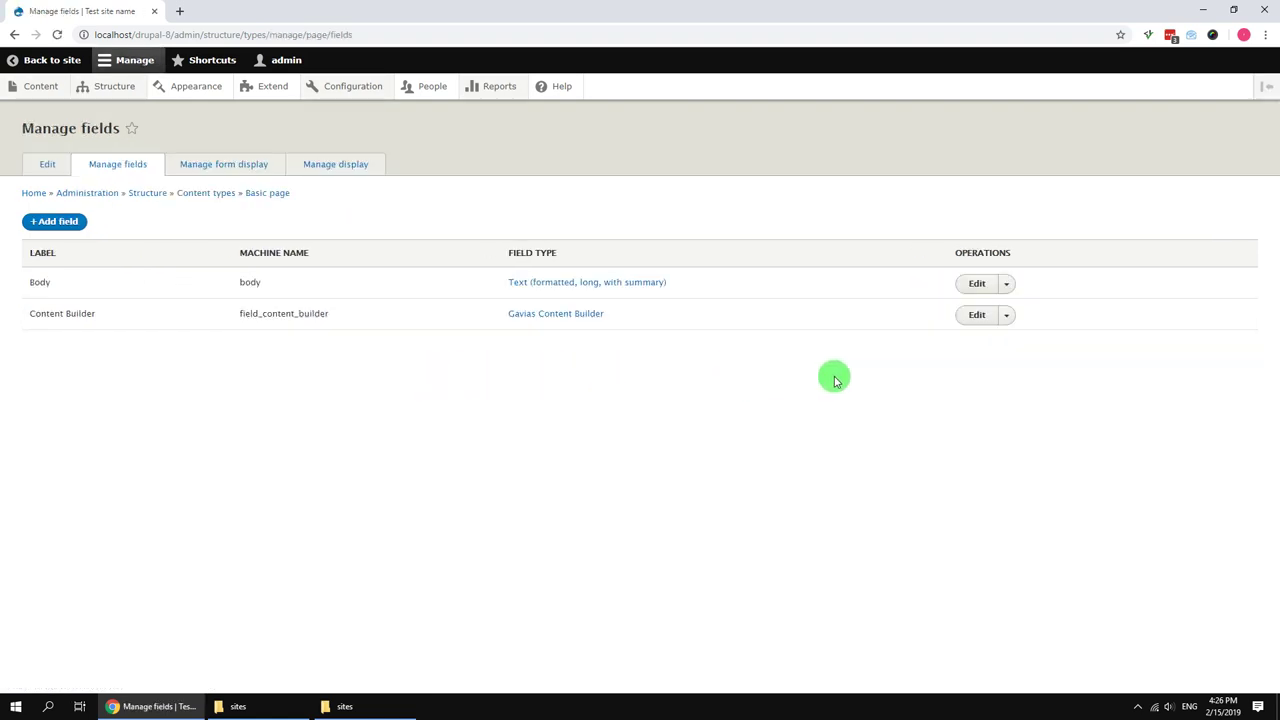
pyautogui.click(208, 165)
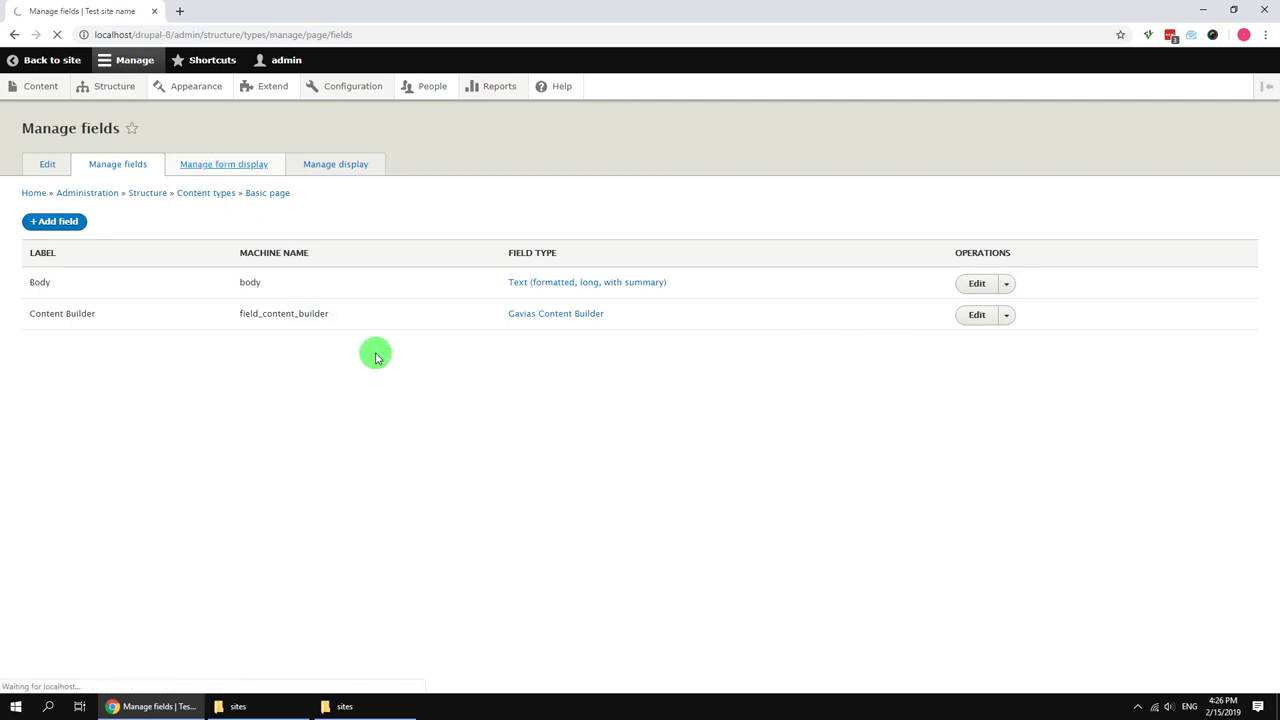
pyautogui.scroll(-2, 214, 463)
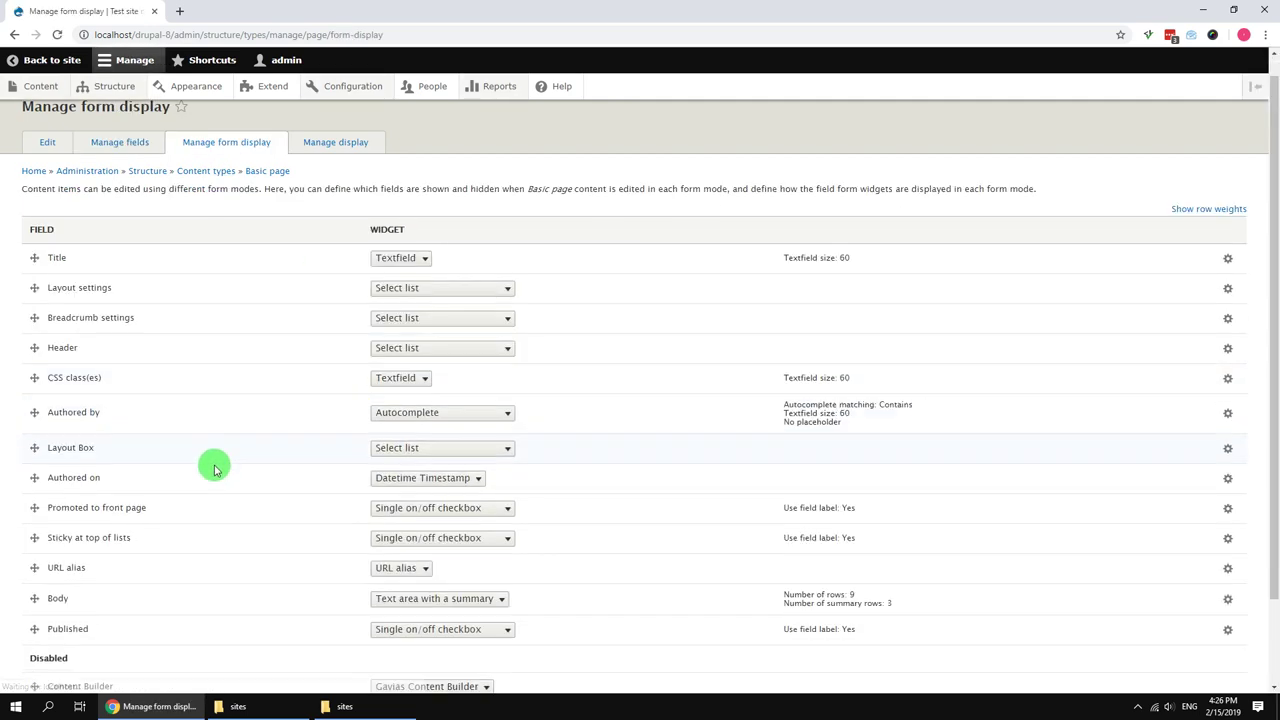
pyautogui.moveTo(35, 590); pyautogui.dragTo(35, 564)
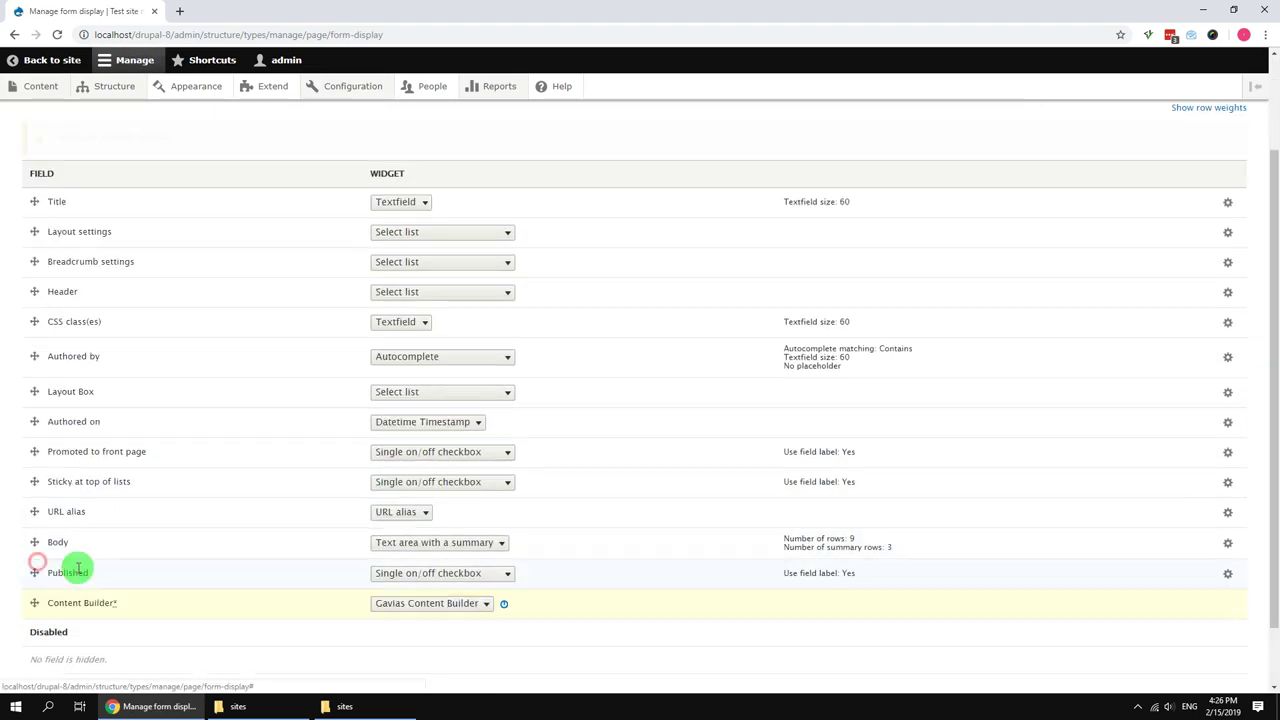
pyautogui.scroll(-1, 98, 602)
pyautogui.click(53, 618)
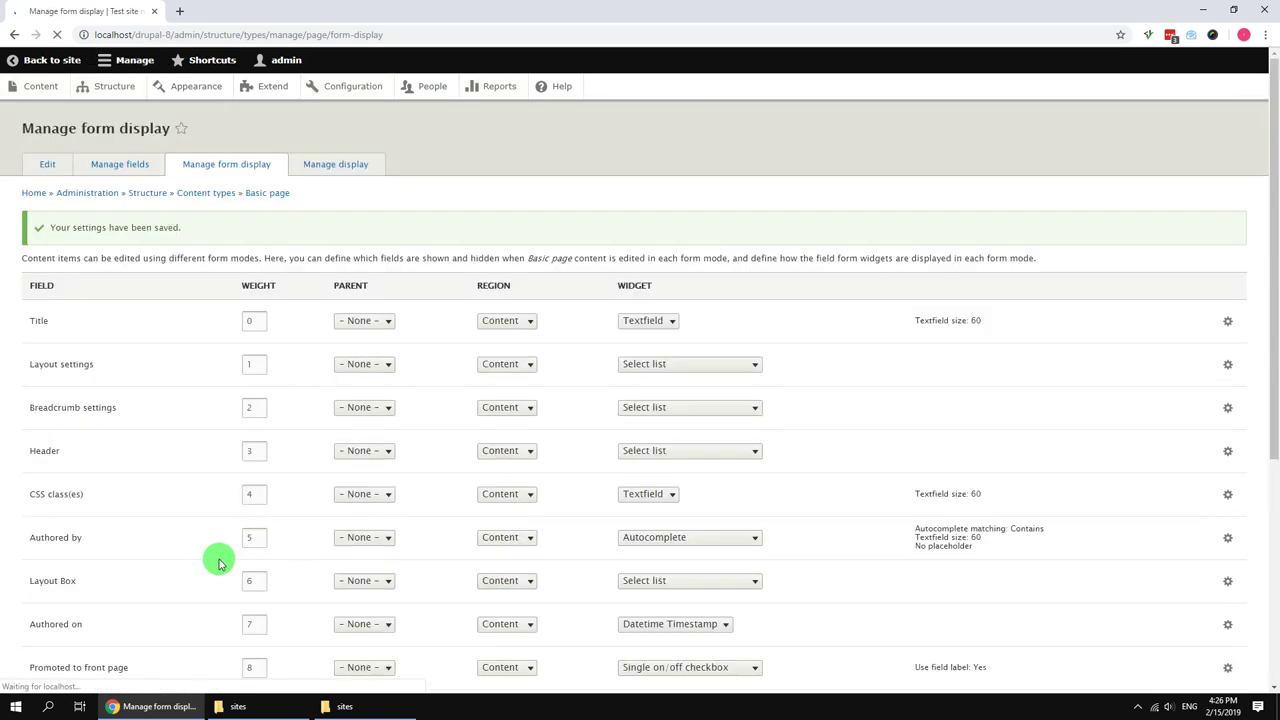
# Arrange the Basic page's default display with Content Builder below Body and Links disabled, set the Content Builder label to Hidden, and save.
pyautogui.click(333, 165)
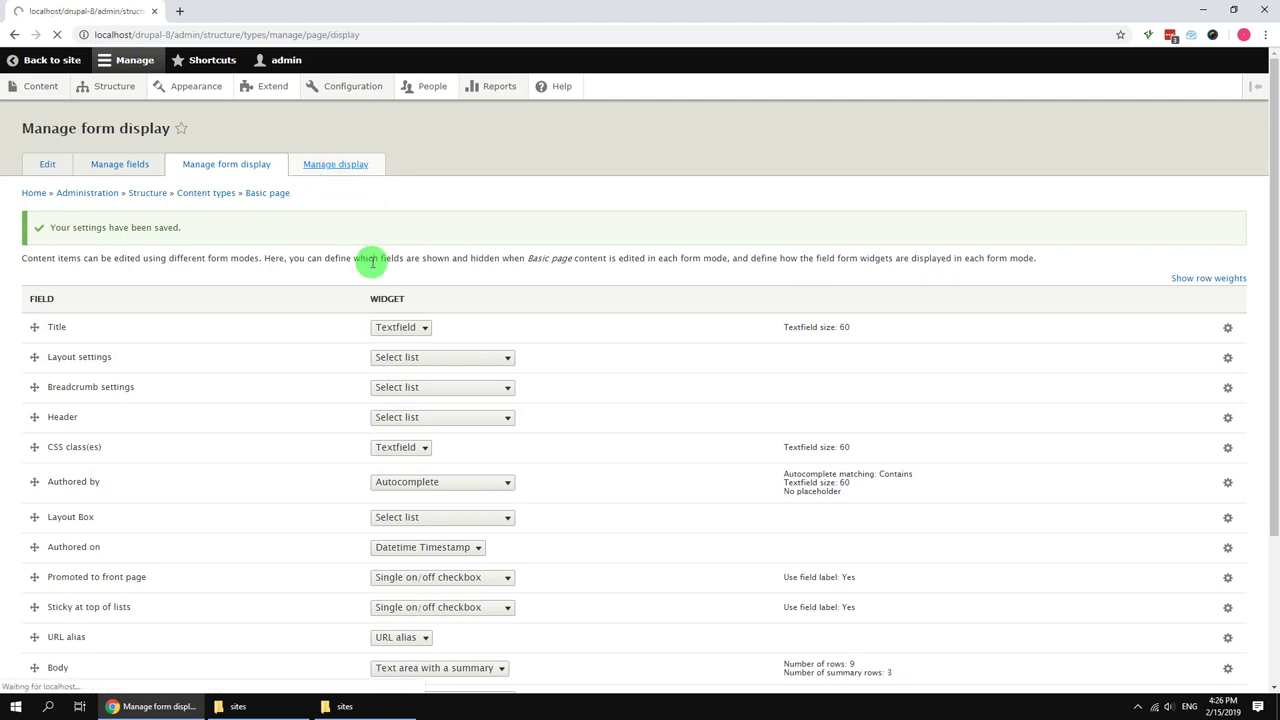
pyautogui.moveTo(34, 421)
pyautogui.mouseDown()
pyautogui.moveTo(35, 383)
pyautogui.moveTo(40, 424)
pyautogui.mouseUp()
pyautogui.click(385, 369)
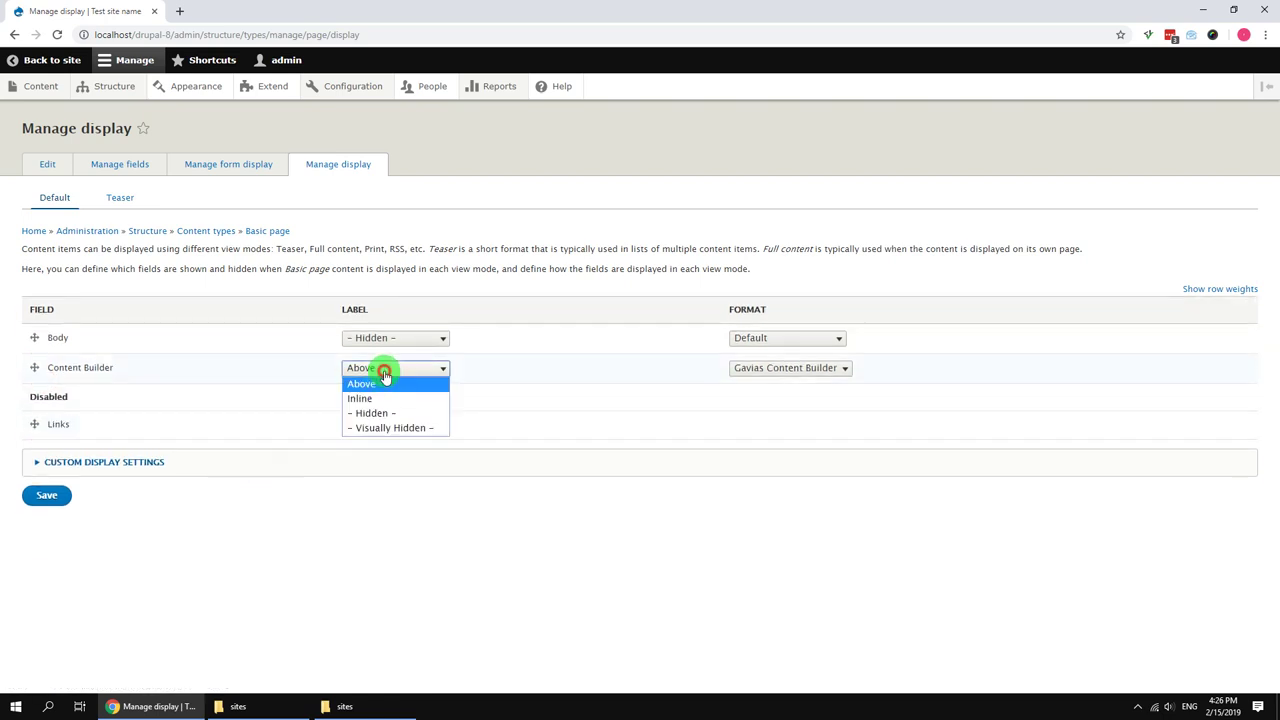
pyautogui.click(366, 413)
pyautogui.click(45, 494)
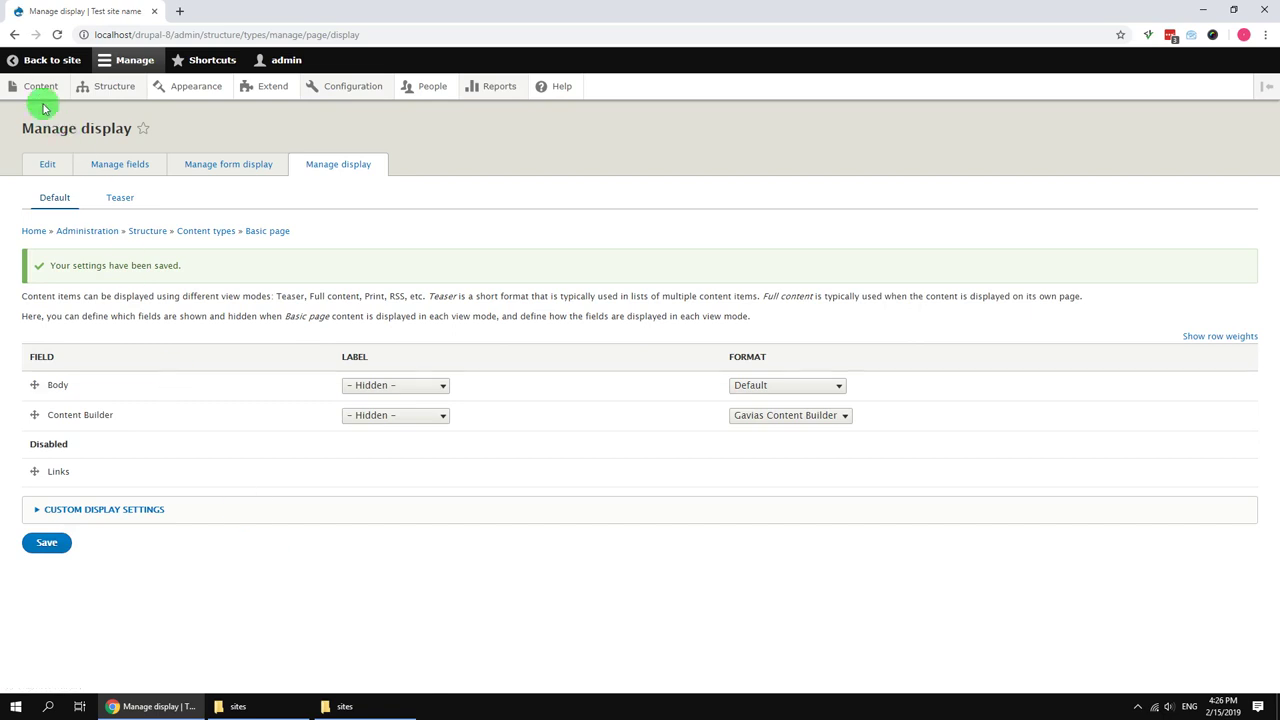
# View the site's front page and start a new Basic page titled Home Page.
pyautogui.moveTo(40, 95)
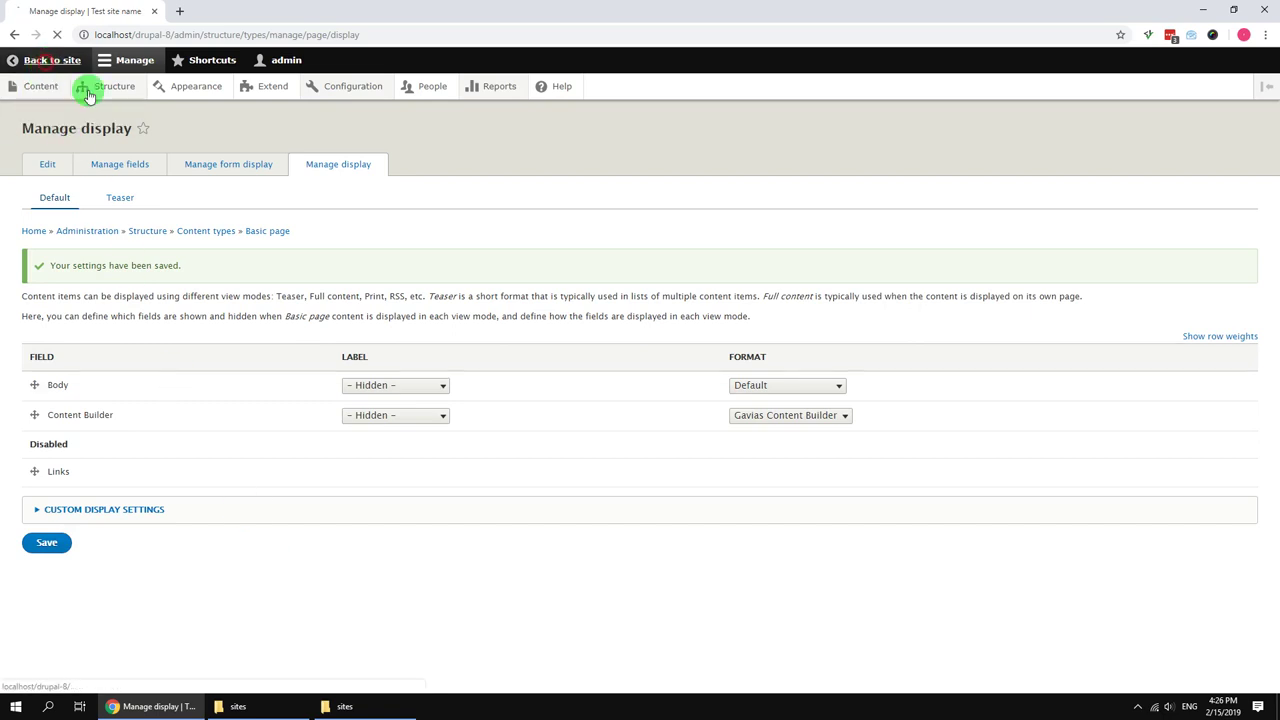
pyautogui.click(49, 58)
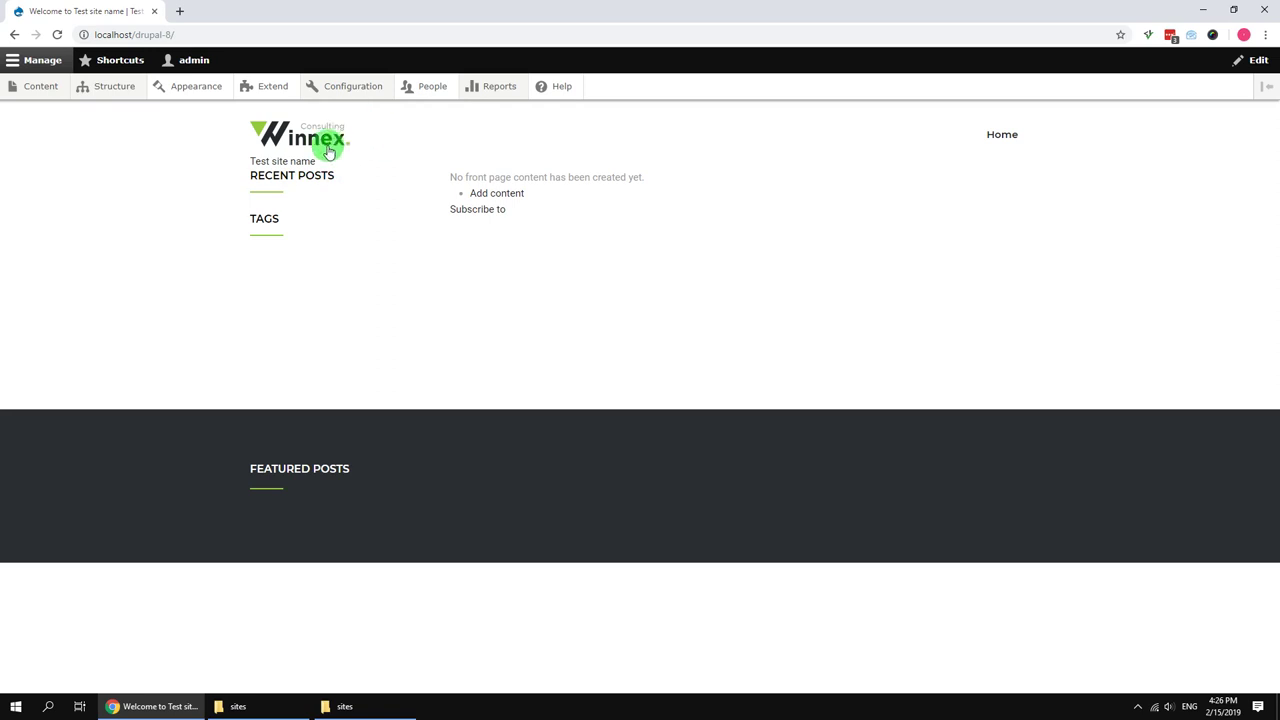
pyautogui.click(40, 88)
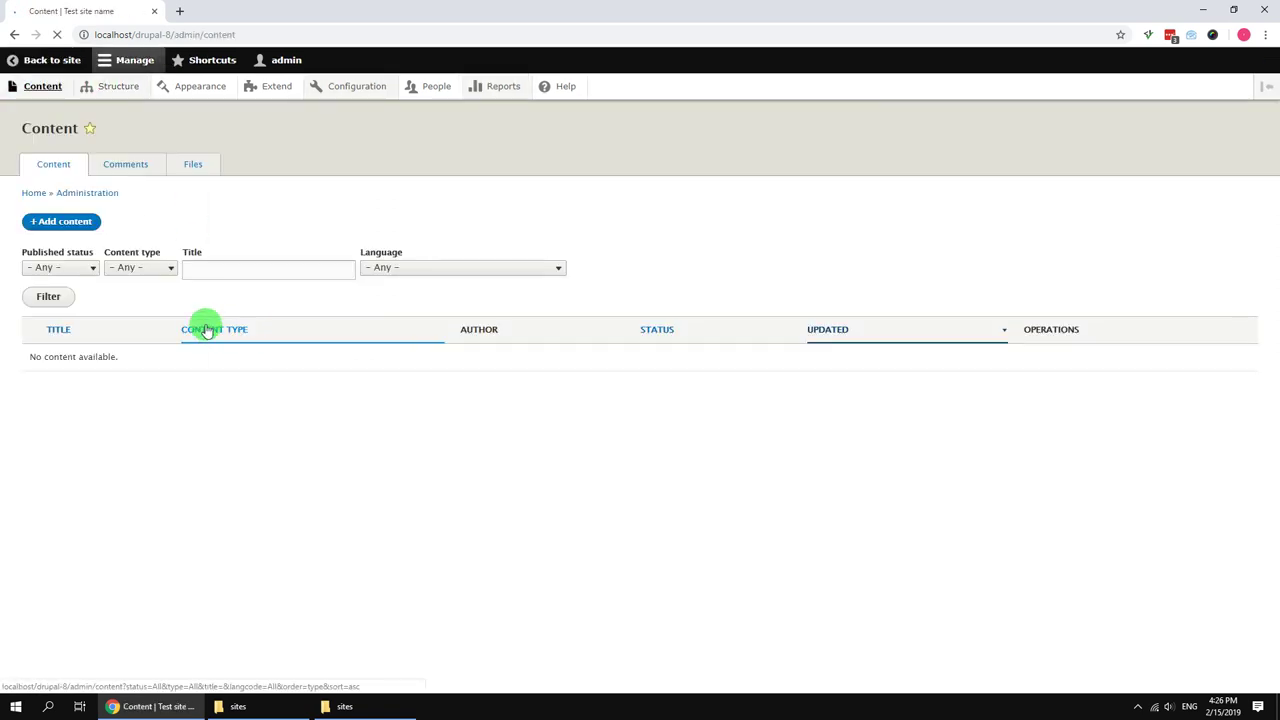
pyautogui.click(62, 225)
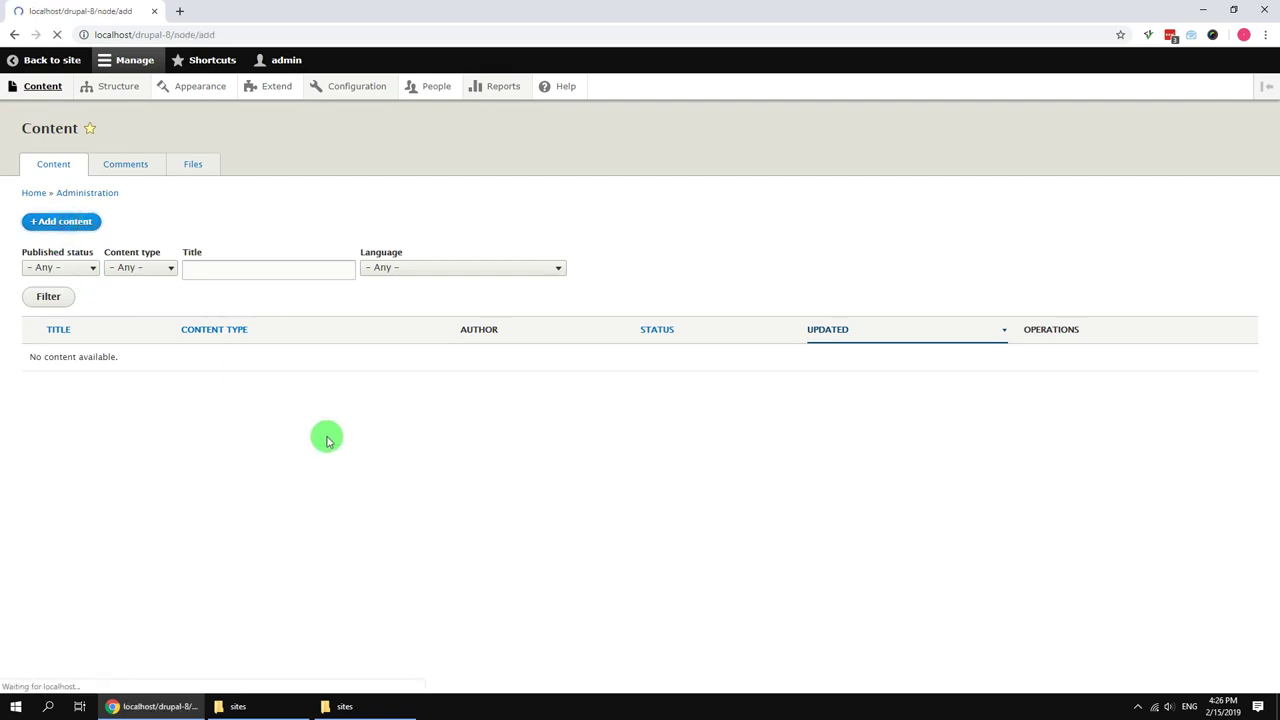
pyautogui.click(63, 341)
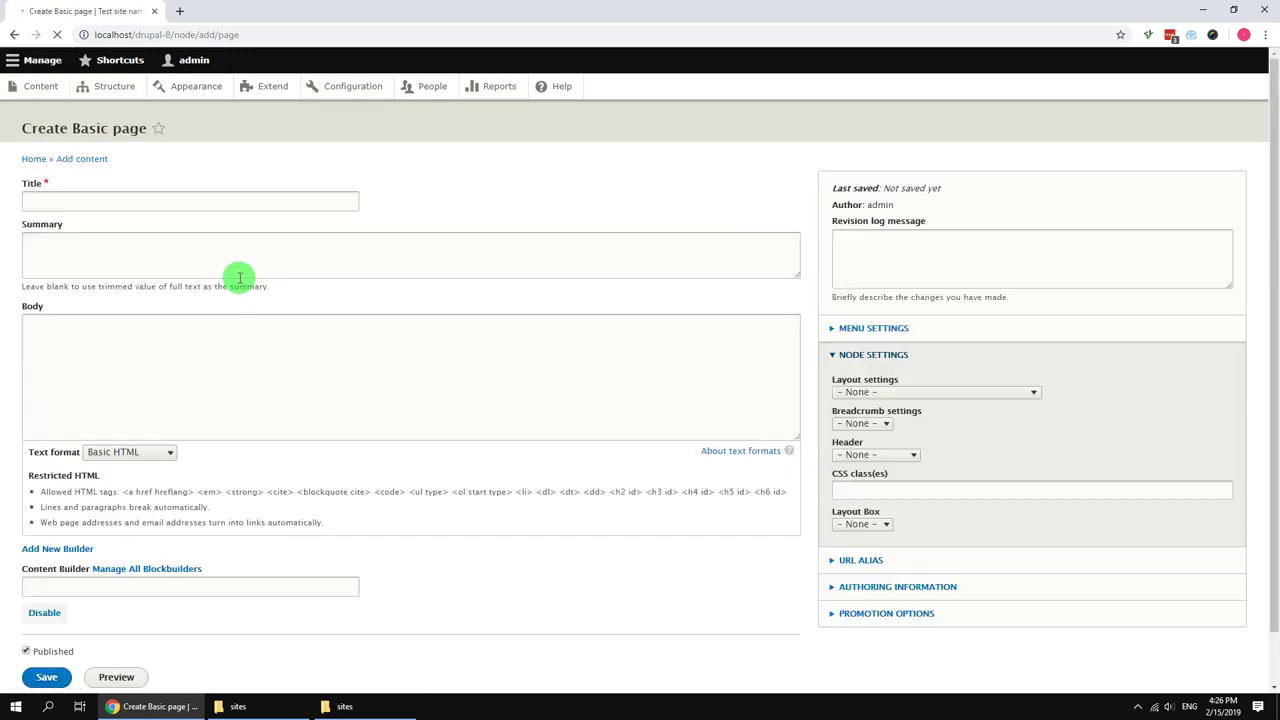
pyautogui.click(168, 203)
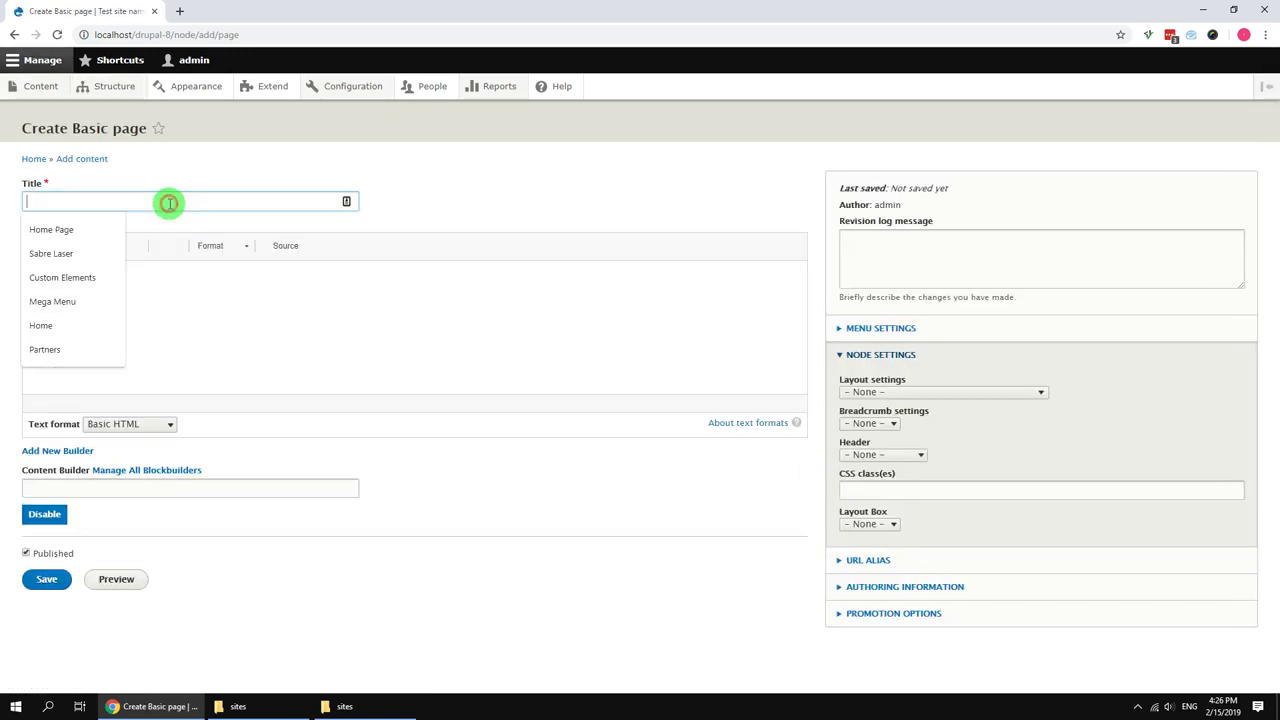
pyautogui.click(91, 228)
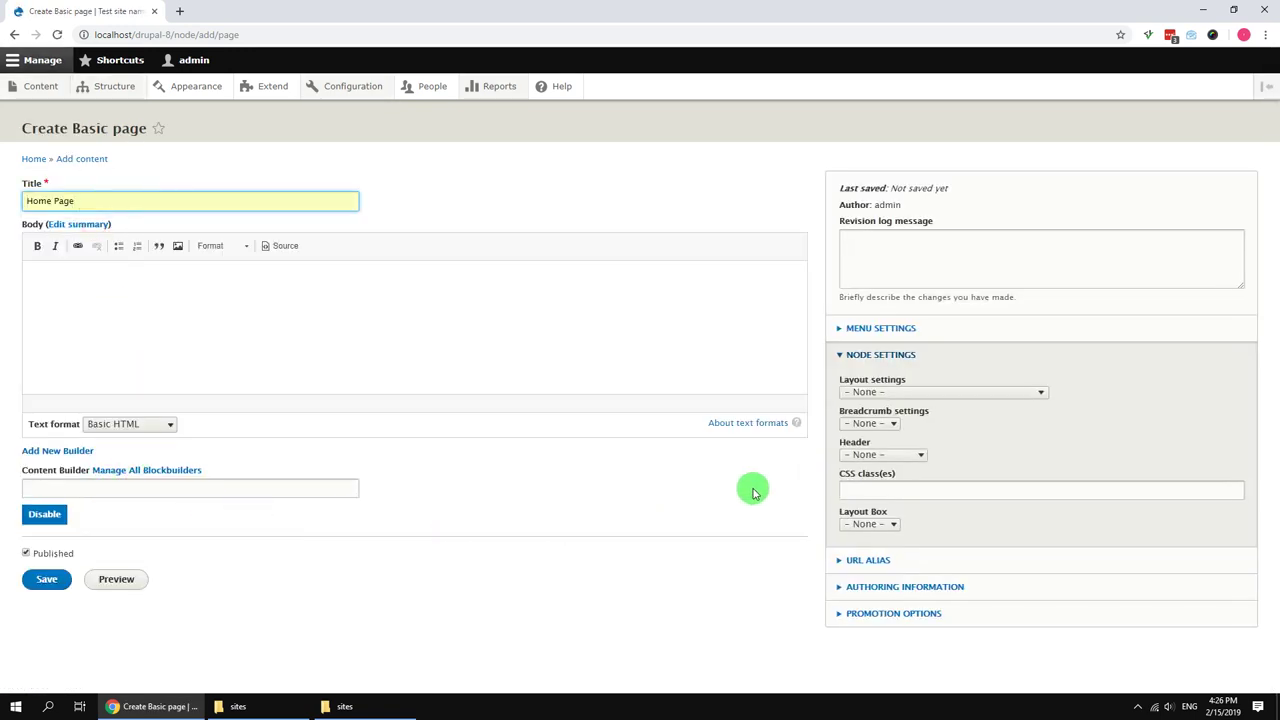
# In the node settings, choose the layout "Fullwith no sidebar (use for block builder)", set breadcrumb to Disable and the CSS class to hidden-title.
pyautogui.click(857, 391)
pyautogui.click(862, 423)
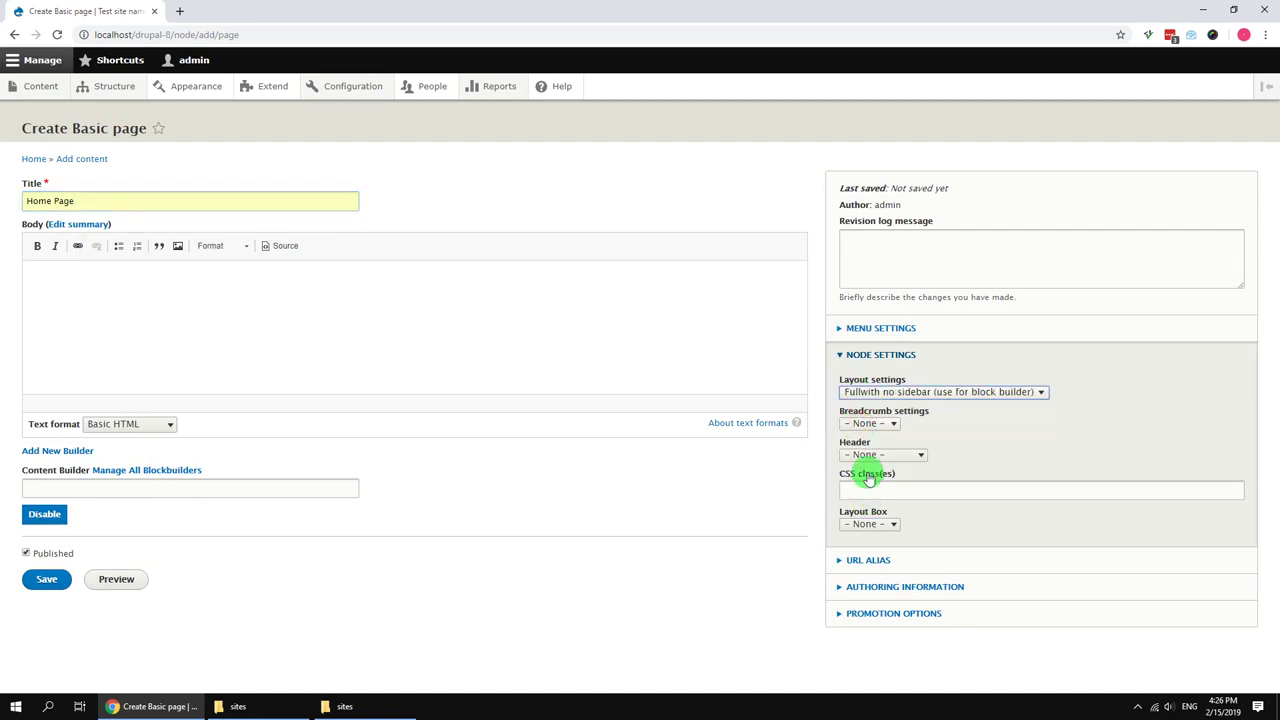
pyautogui.click(862, 424)
pyautogui.click(858, 467)
pyautogui.click(866, 490)
pyautogui.click(849, 517)
# Add a content builder titled Home Page with machine name home_page for the page's builder field, and save the page.
pyautogui.click(70, 452)
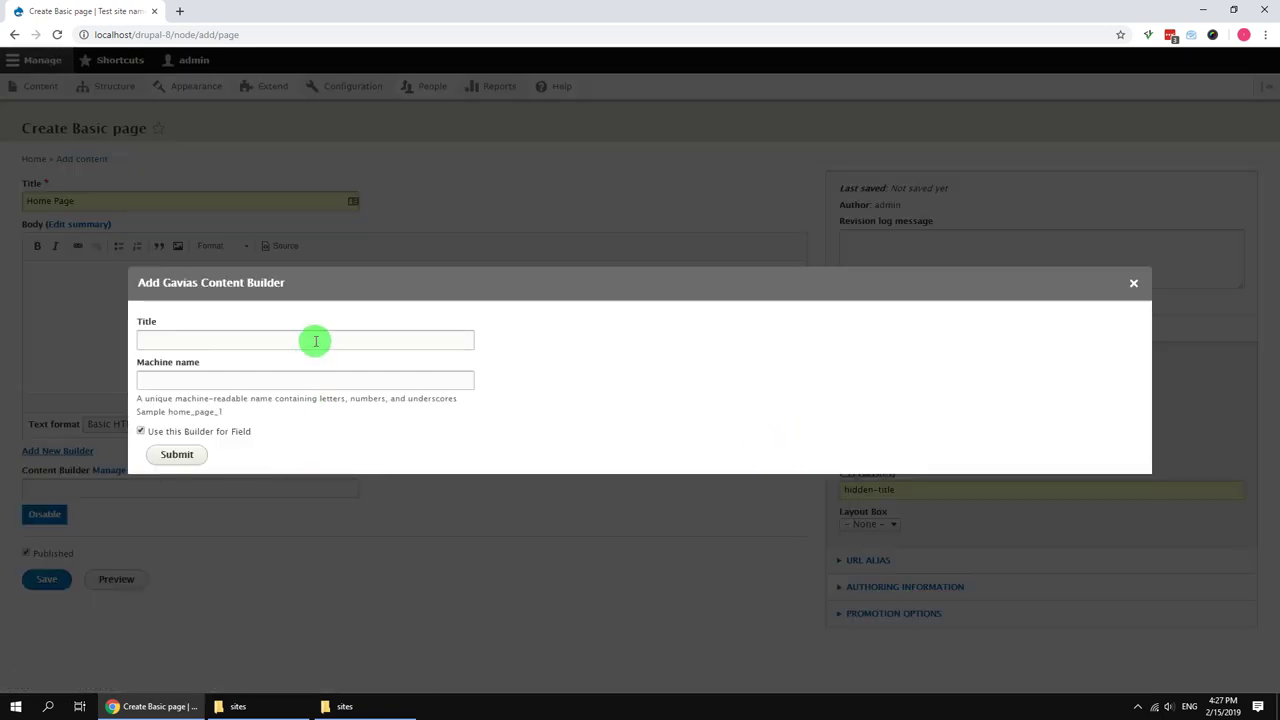
pyautogui.click(310, 338)
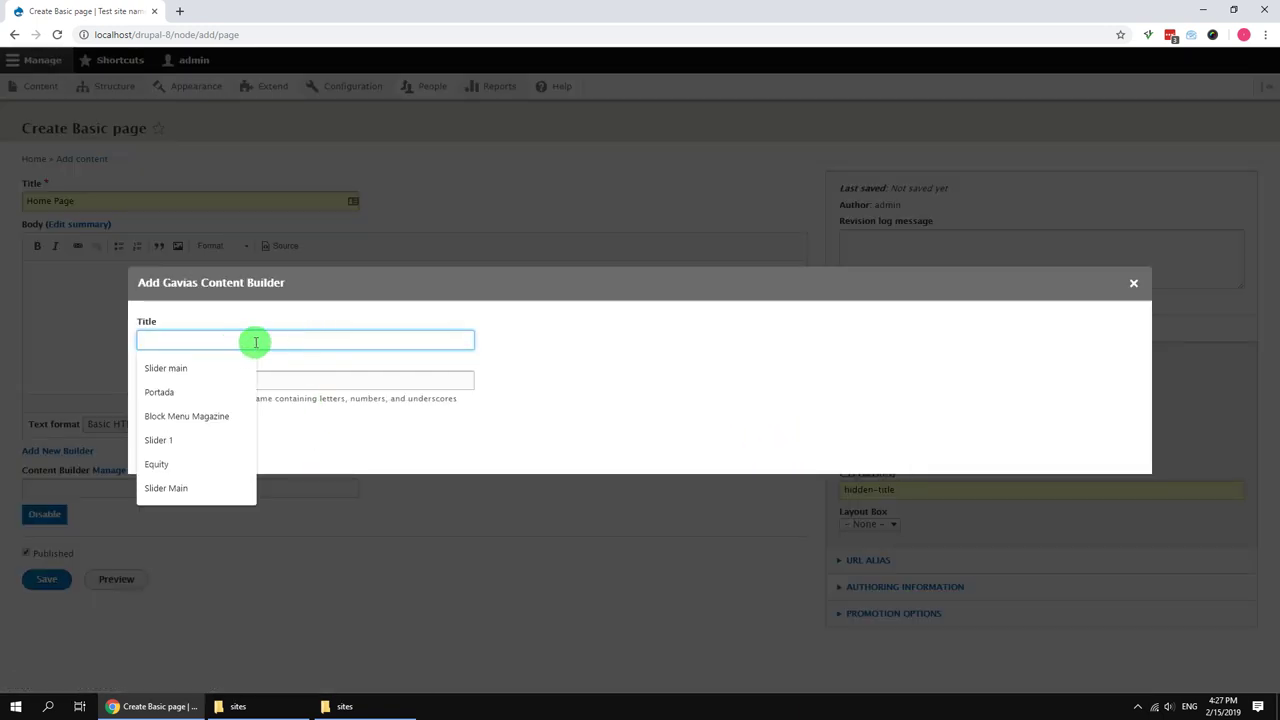
pyautogui.write('Ho')
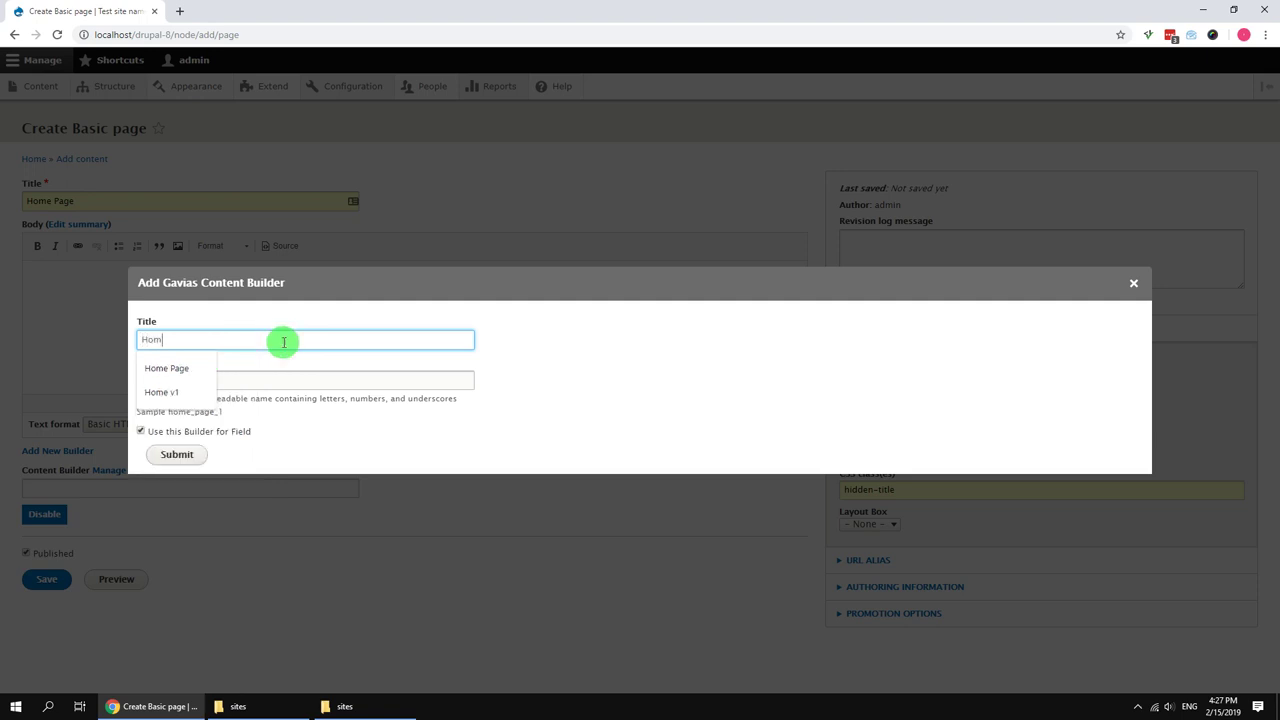
pyautogui.write('m')
pyautogui.click(215, 368)
pyautogui.click(211, 380)
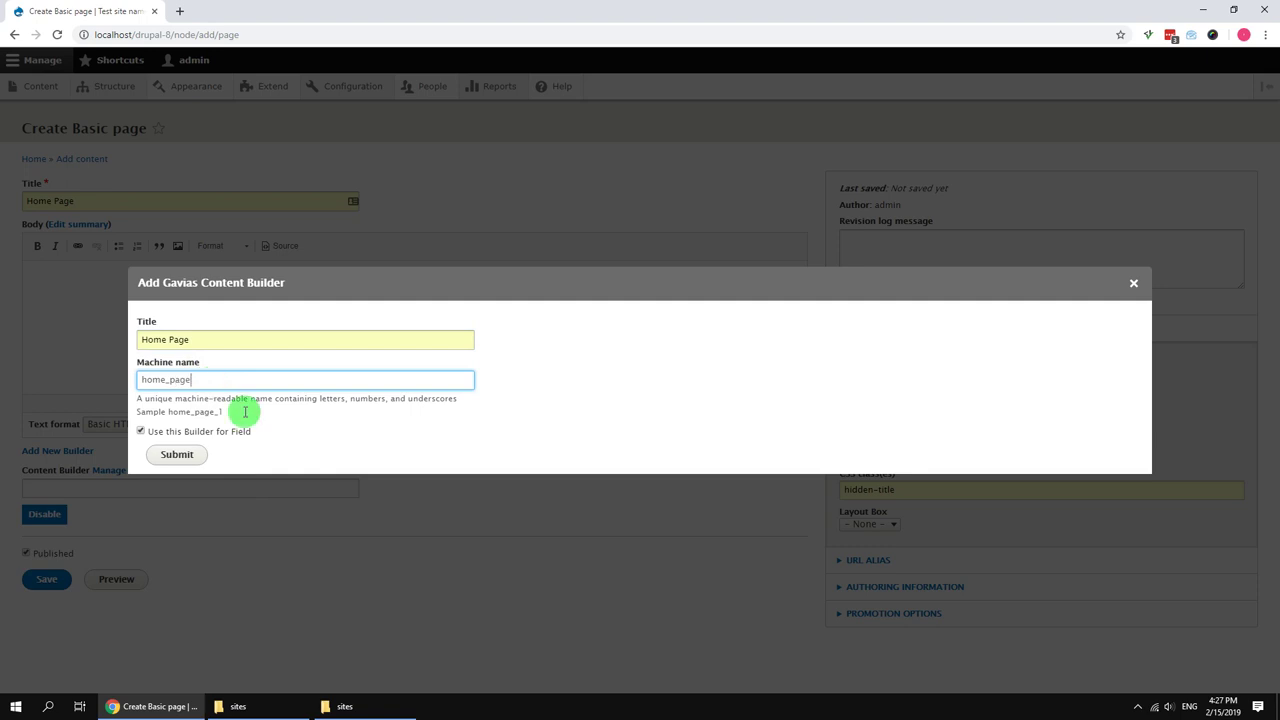
pyautogui.click(177, 456)
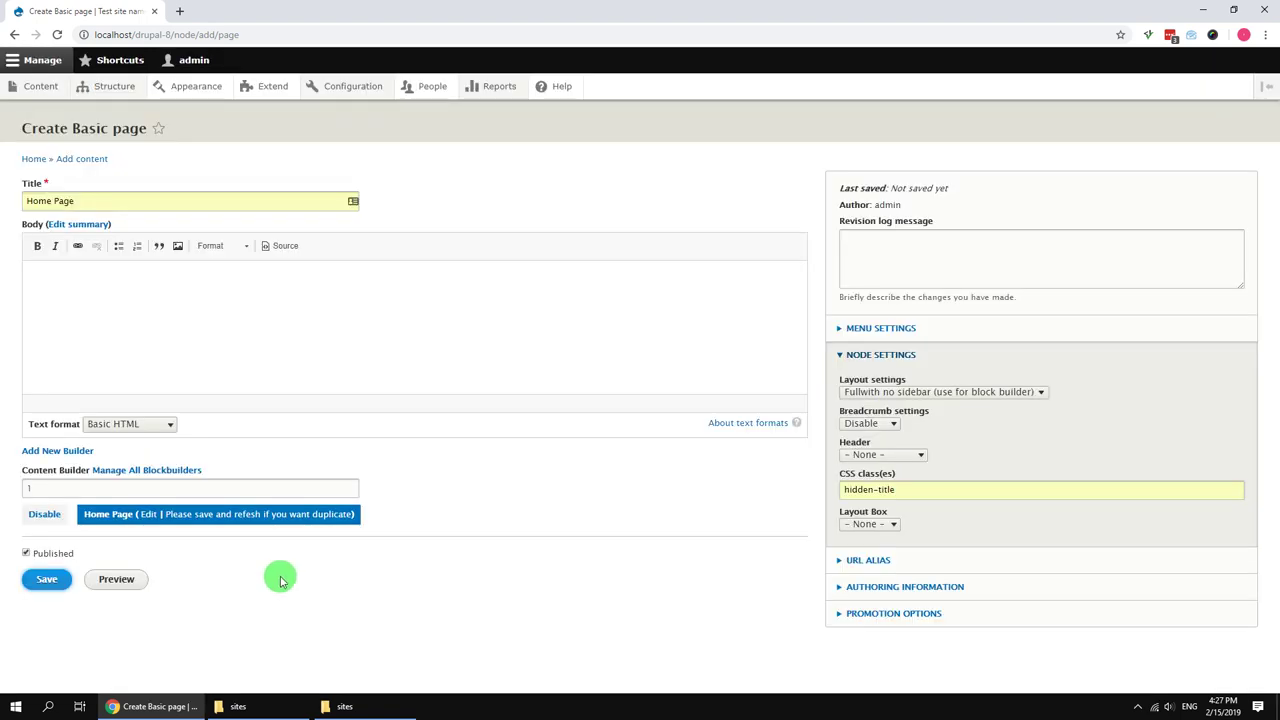
pyautogui.click(47, 582)
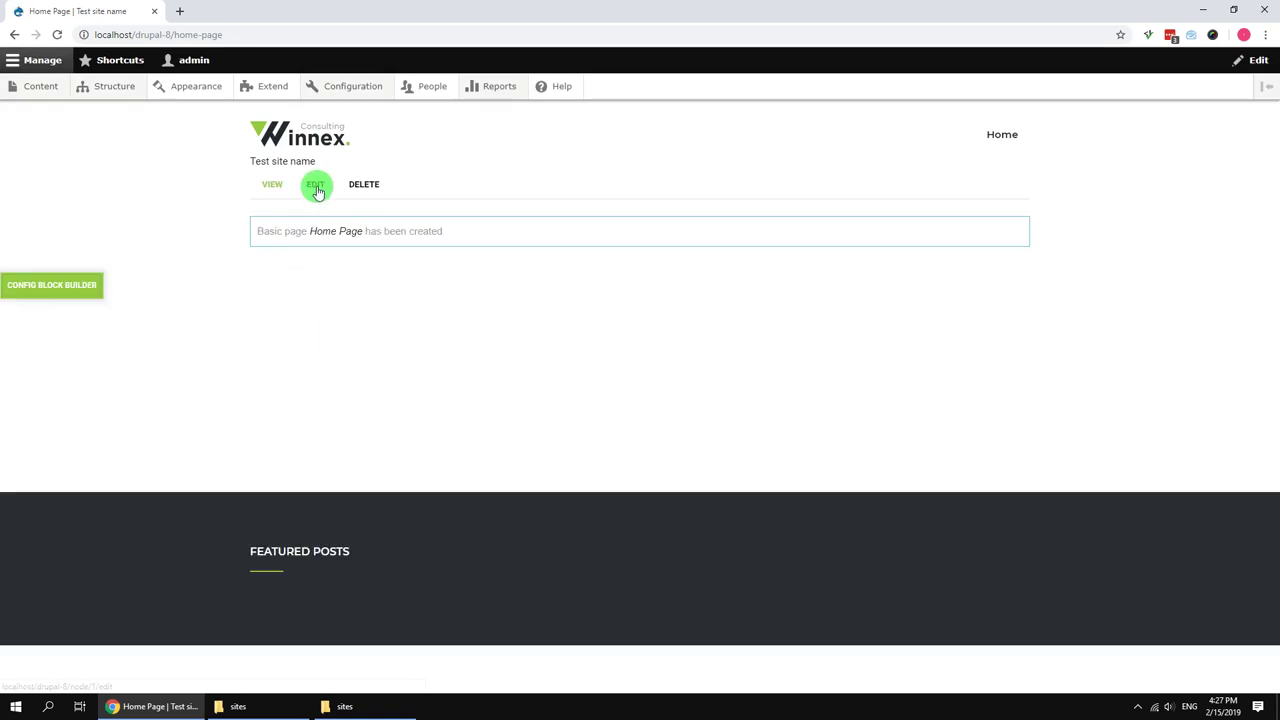
# Start the content builder import for the Home Page node and extract export_content_builder_files.zip from the Winnex theme package.
pyautogui.click(316, 188)
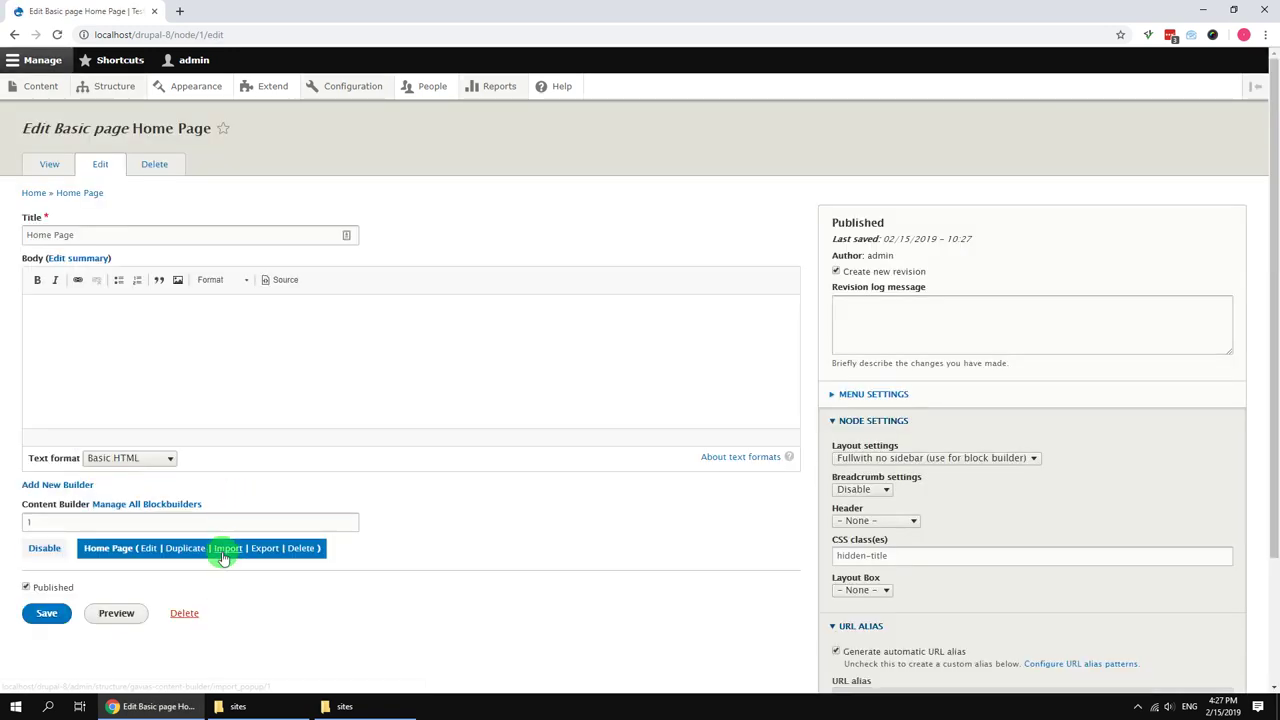
pyautogui.click(228, 549)
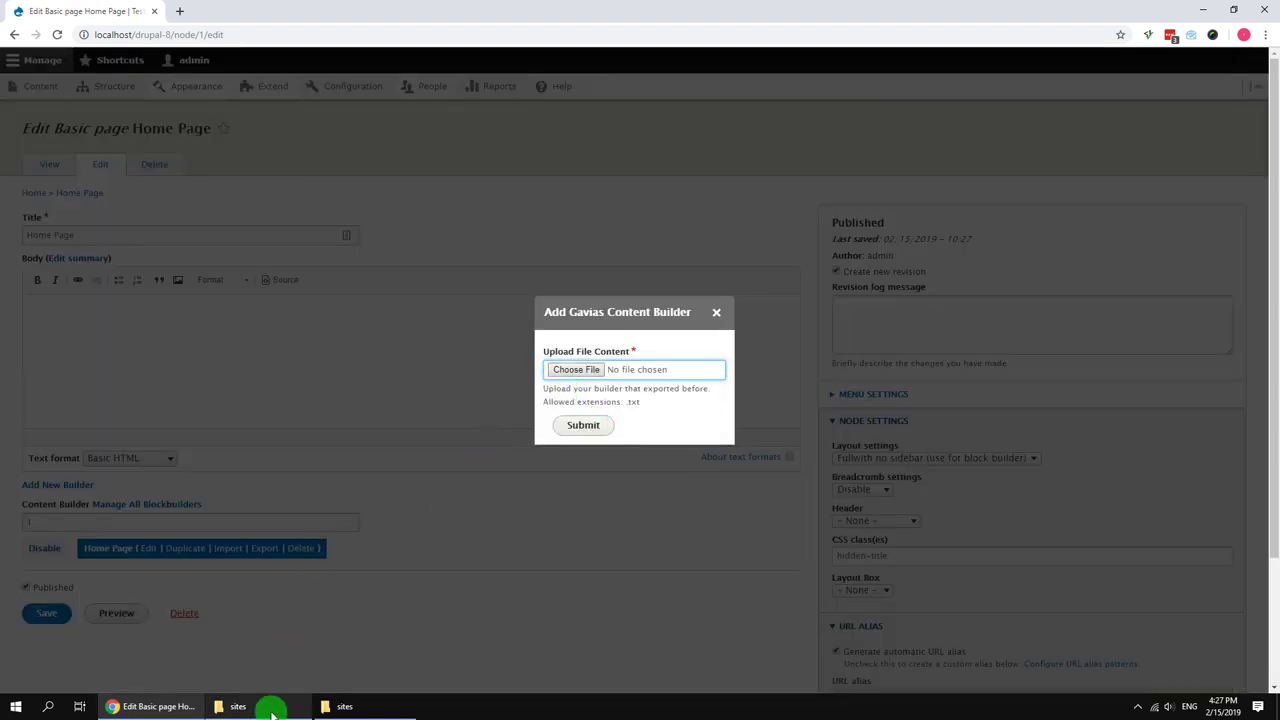
pyautogui.click(268, 708)
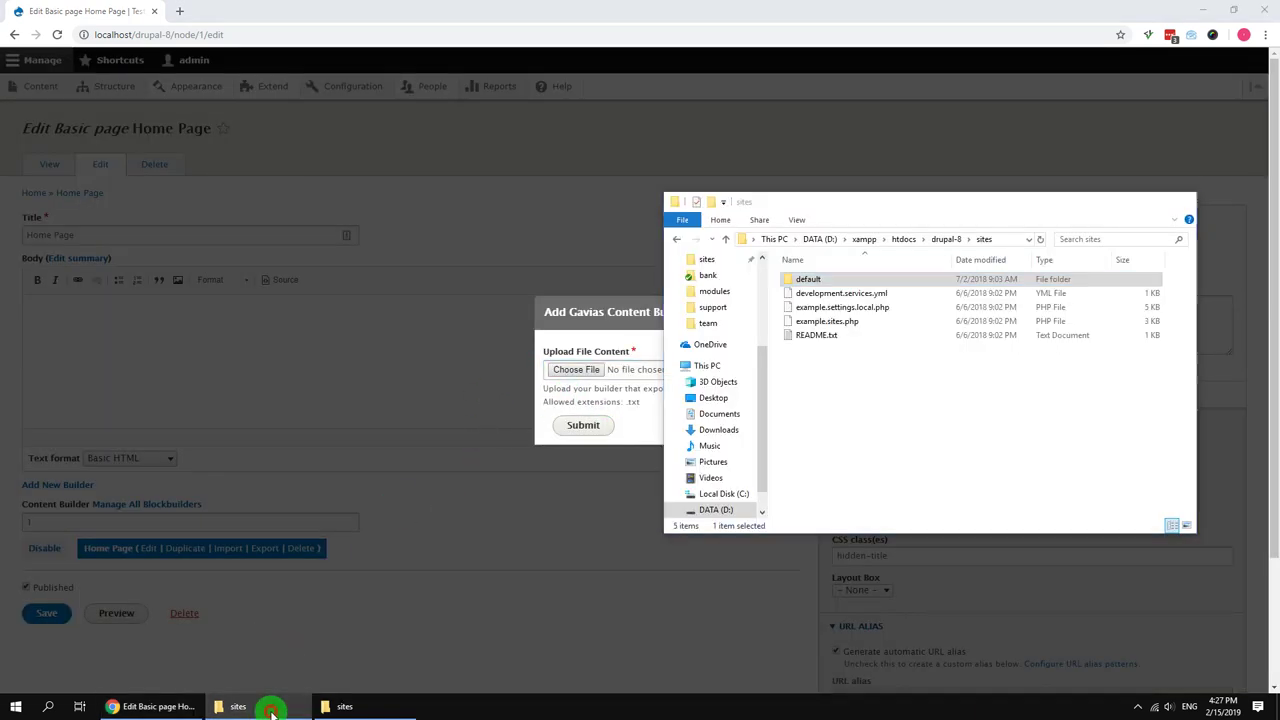
pyautogui.click(240, 211)
pyautogui.click(329, 206)
pyautogui.click(286, 292)
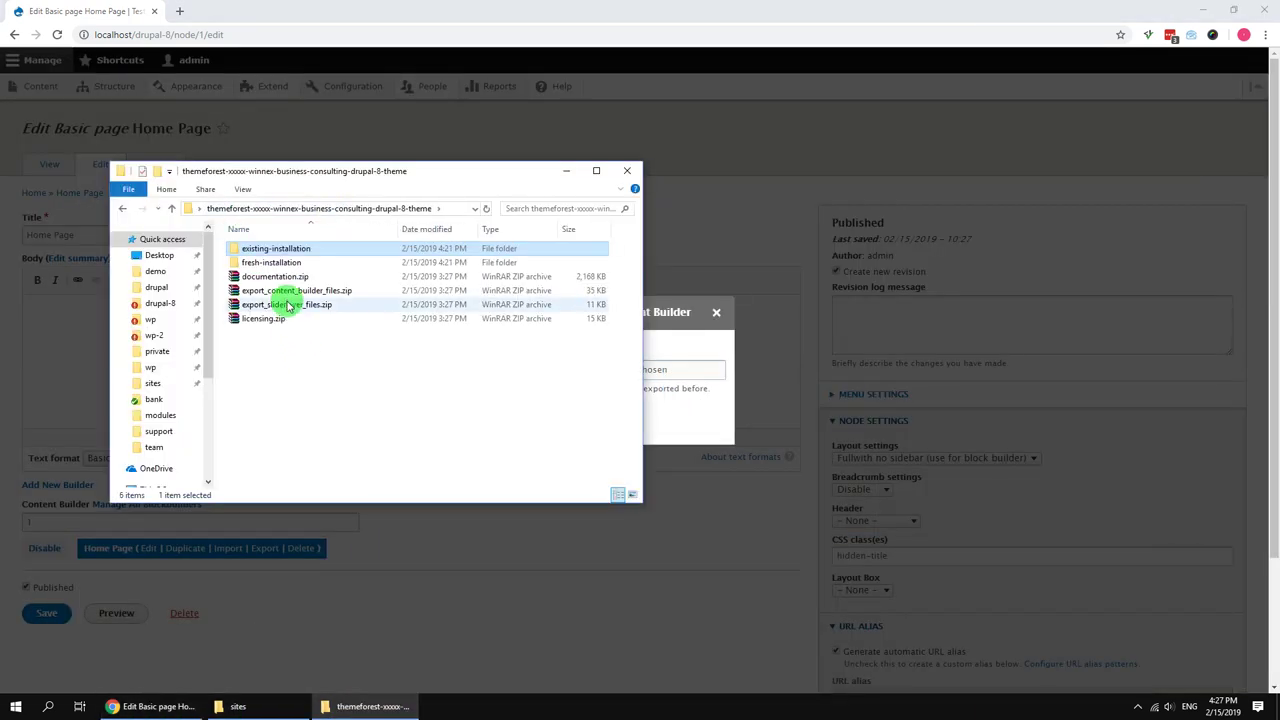
pyautogui.rightClick(296, 294)
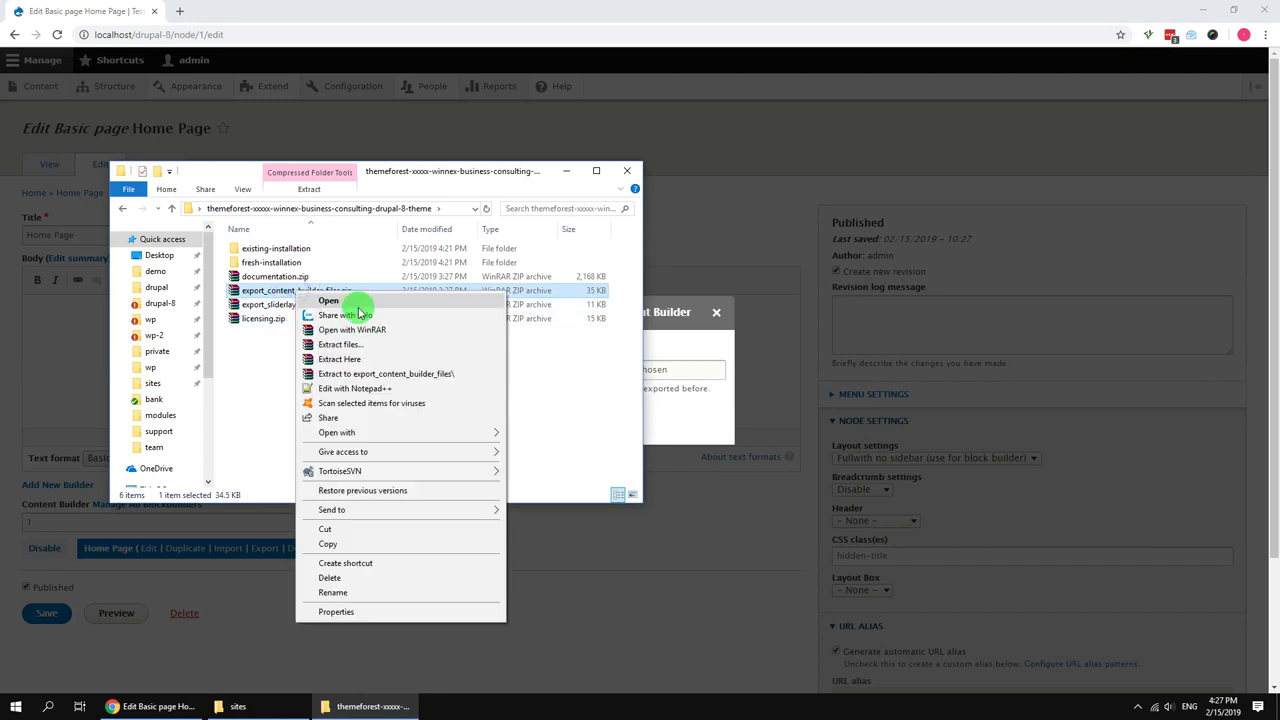
pyautogui.click(340, 359)
# Import home-1.txt from the extracted export_content_builder_files folder into the Home Page builder and save the page.
pyautogui.doubleClick(263, 331)
pyautogui.moveTo(214, 171); pyautogui.dragTo(837, 249)
pyautogui.doubleClick(891, 325)
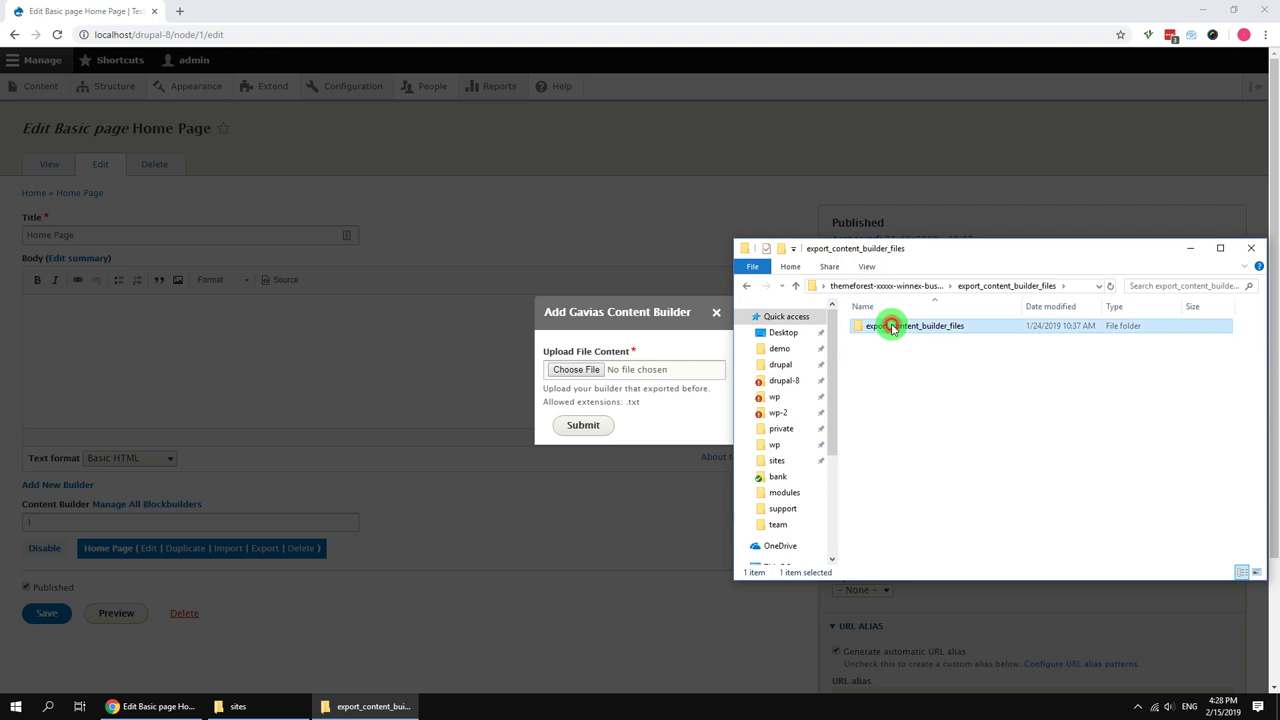
pyautogui.scroll(-3, 892, 455)
pyautogui.moveTo(885, 475); pyautogui.dragTo(572, 370)
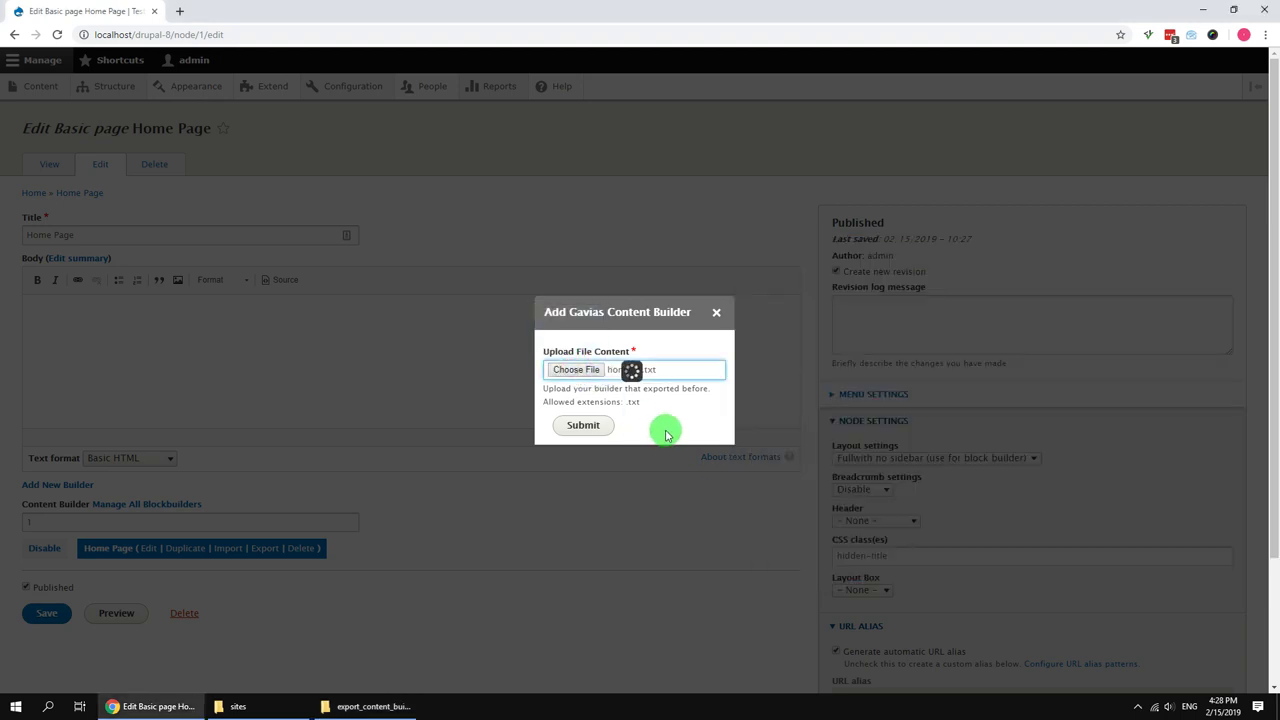
pyautogui.click(591, 427)
pyautogui.click(61, 624)
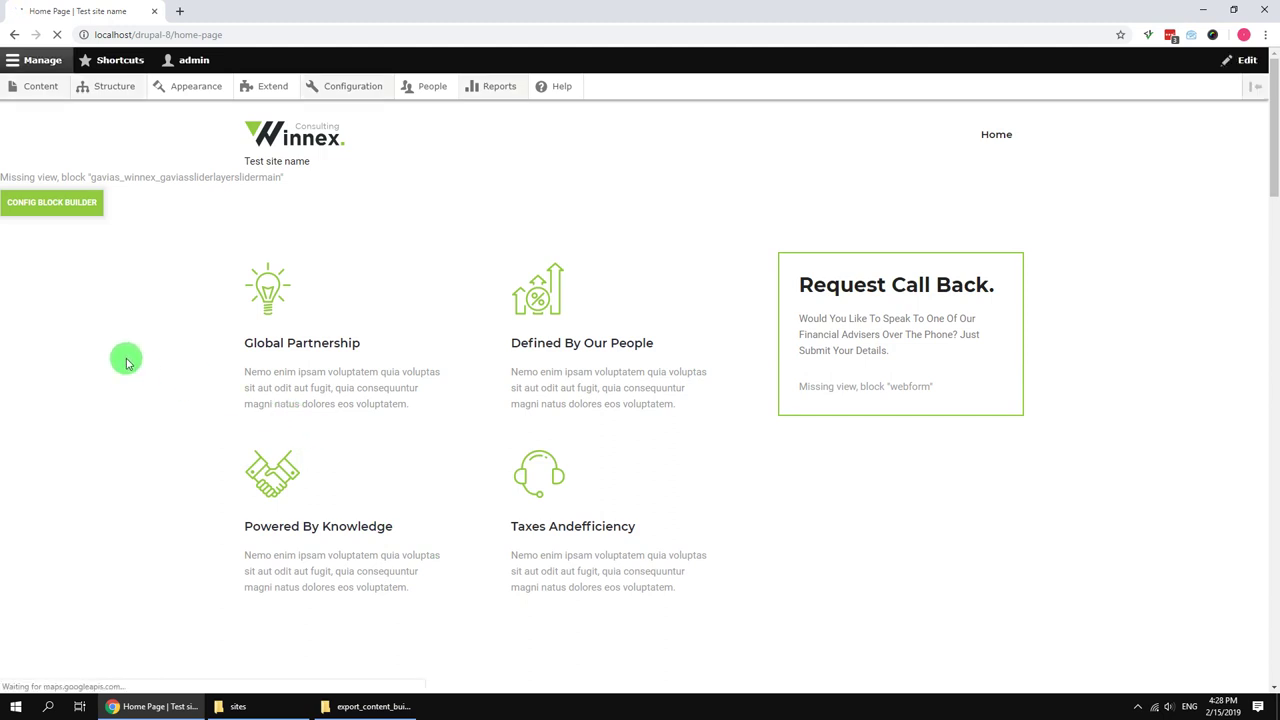
# Check the missing slider block's name on the Home Page and add a Gavias slider layer group titled Slider main.
pyautogui.moveTo(92, 177); pyautogui.dragTo(271, 174)
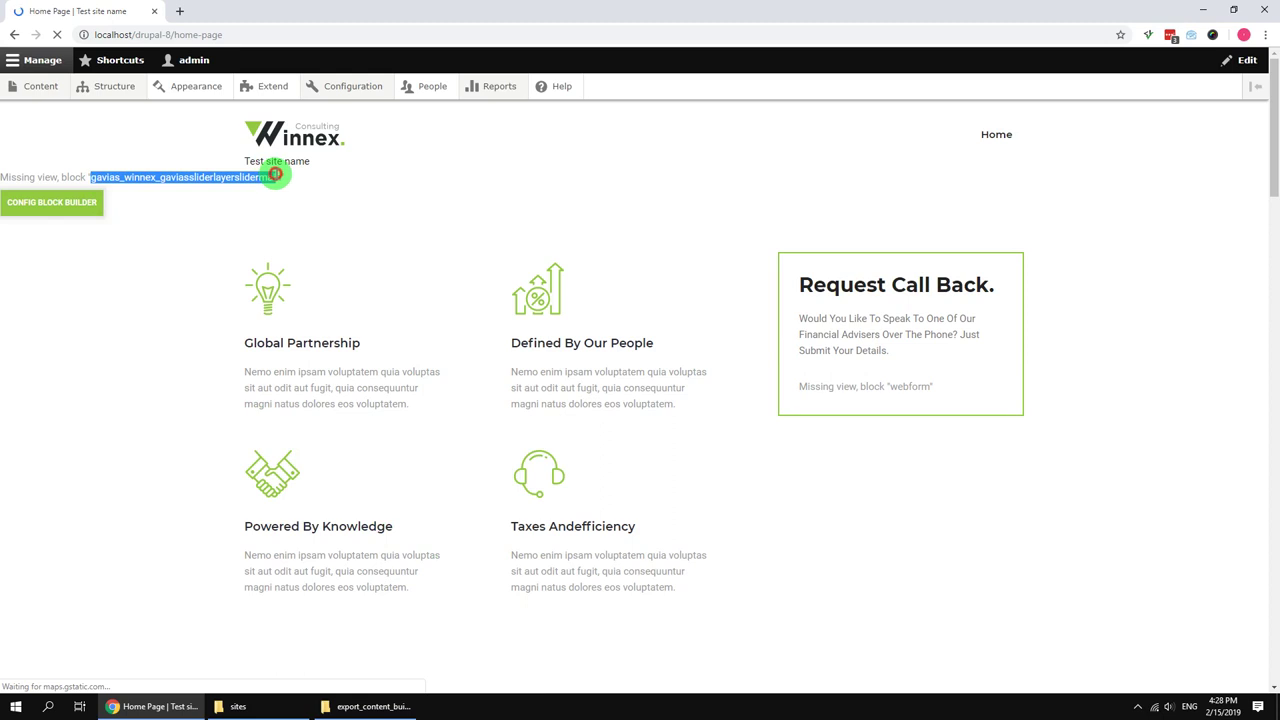
pyautogui.click(142, 253)
pyautogui.moveTo(114, 86)
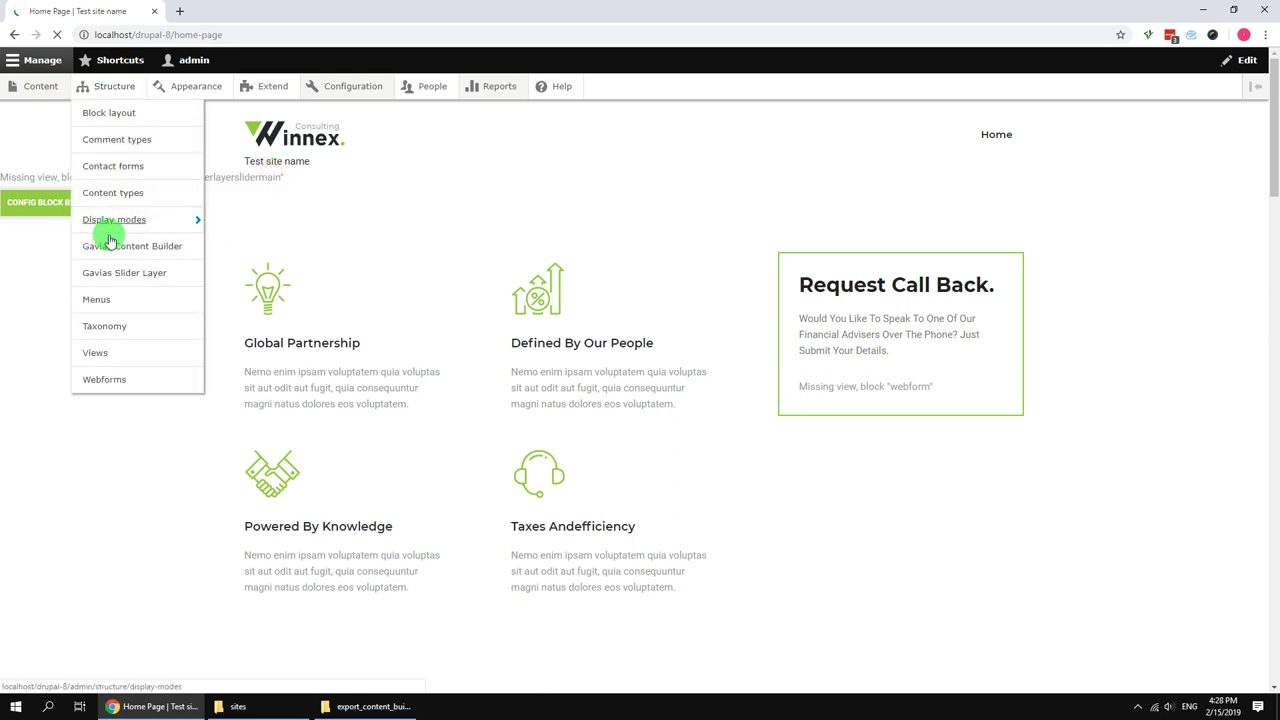
pyautogui.click(112, 272)
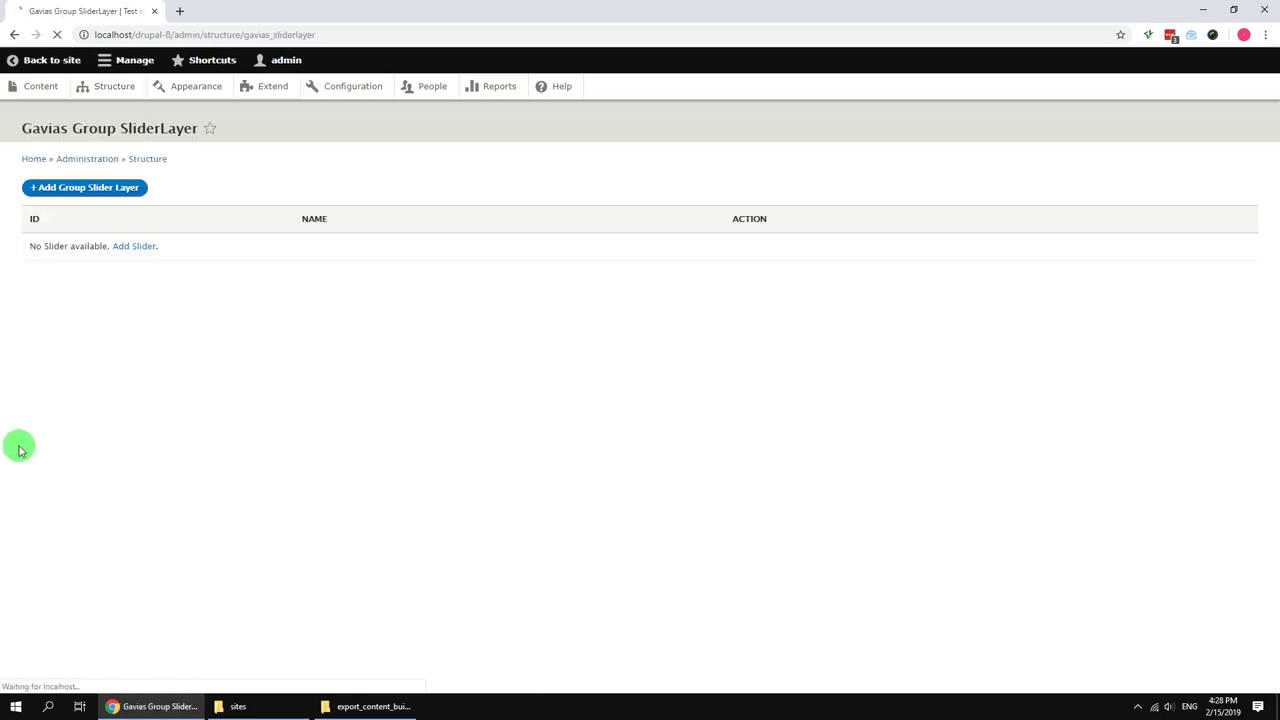
pyautogui.click(86, 188)
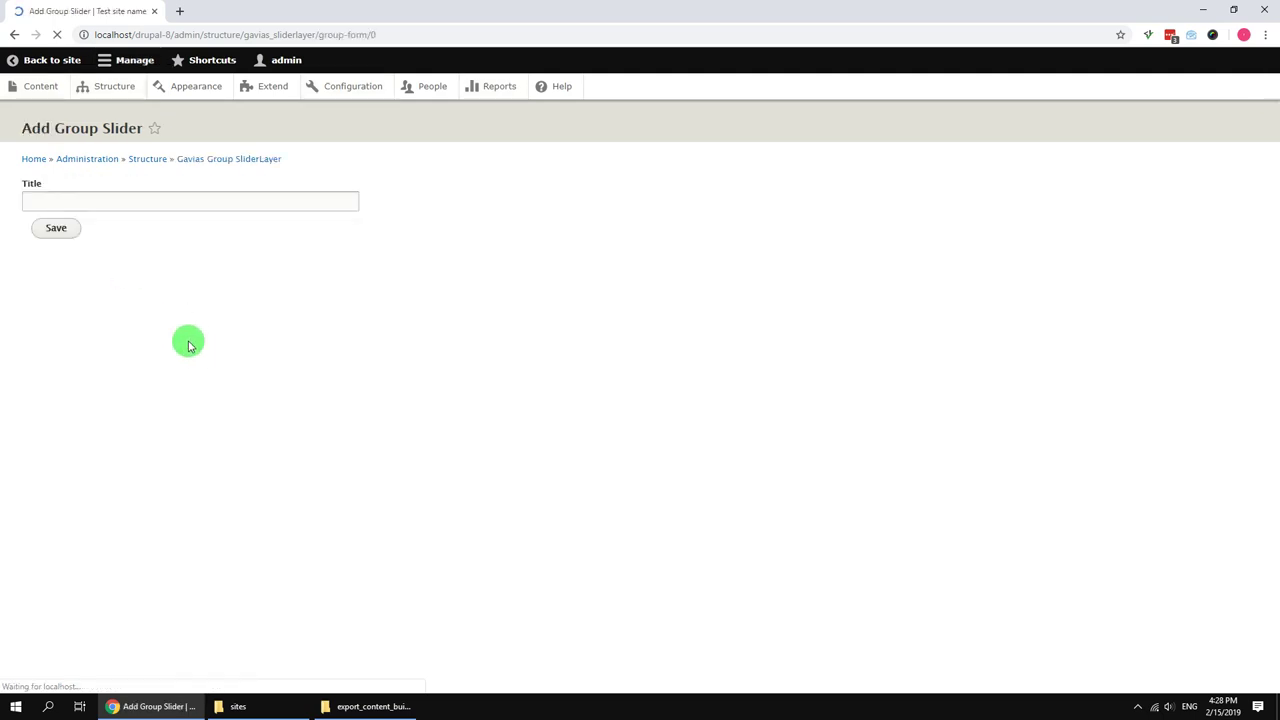
pyautogui.click(131, 203)
pyautogui.click(103, 228)
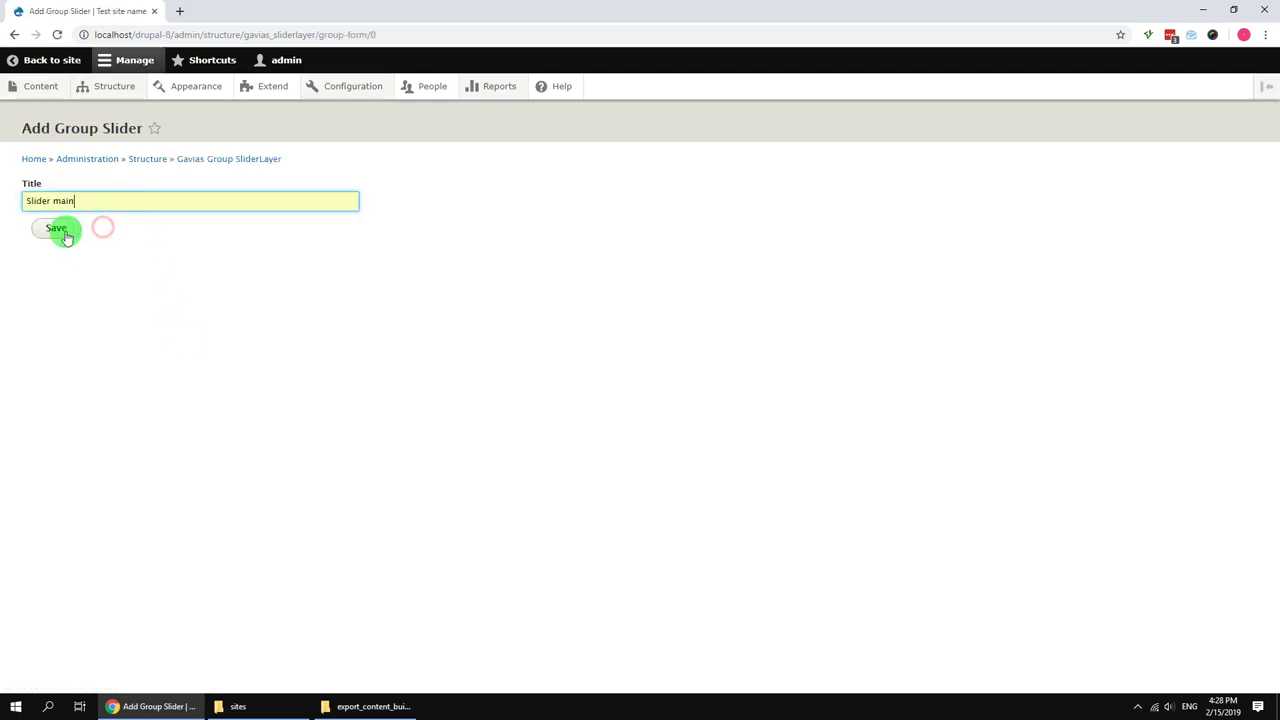
pyautogui.click(60, 230)
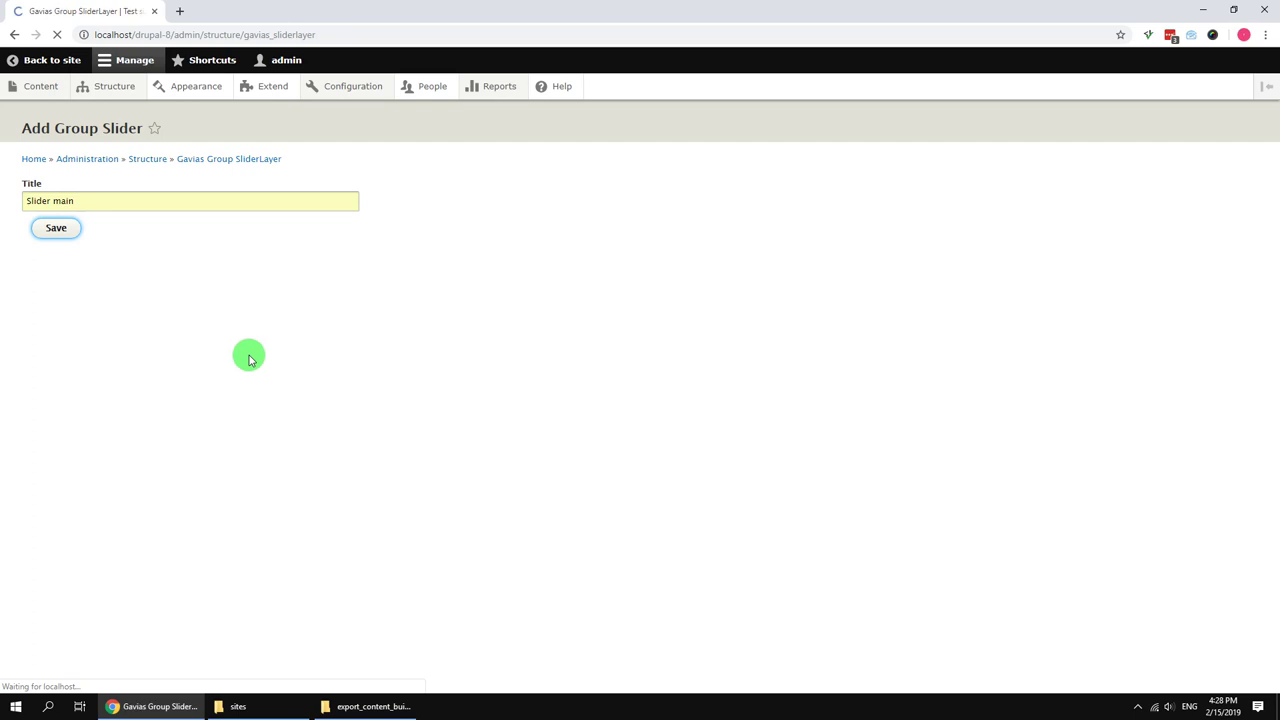
# Start the import for the Slider main group and extract export_sliderlayer_files.zip from the theme package into its own folder.
pyautogui.click(555, 287)
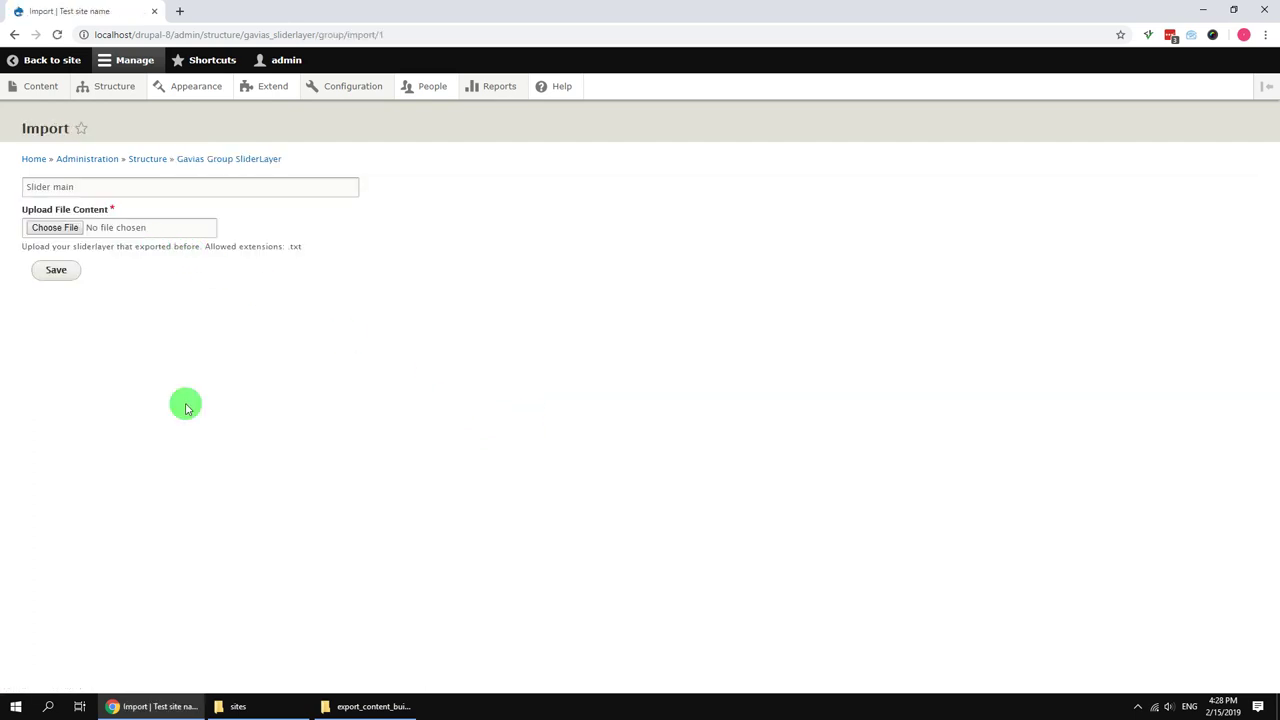
pyautogui.click(323, 706)
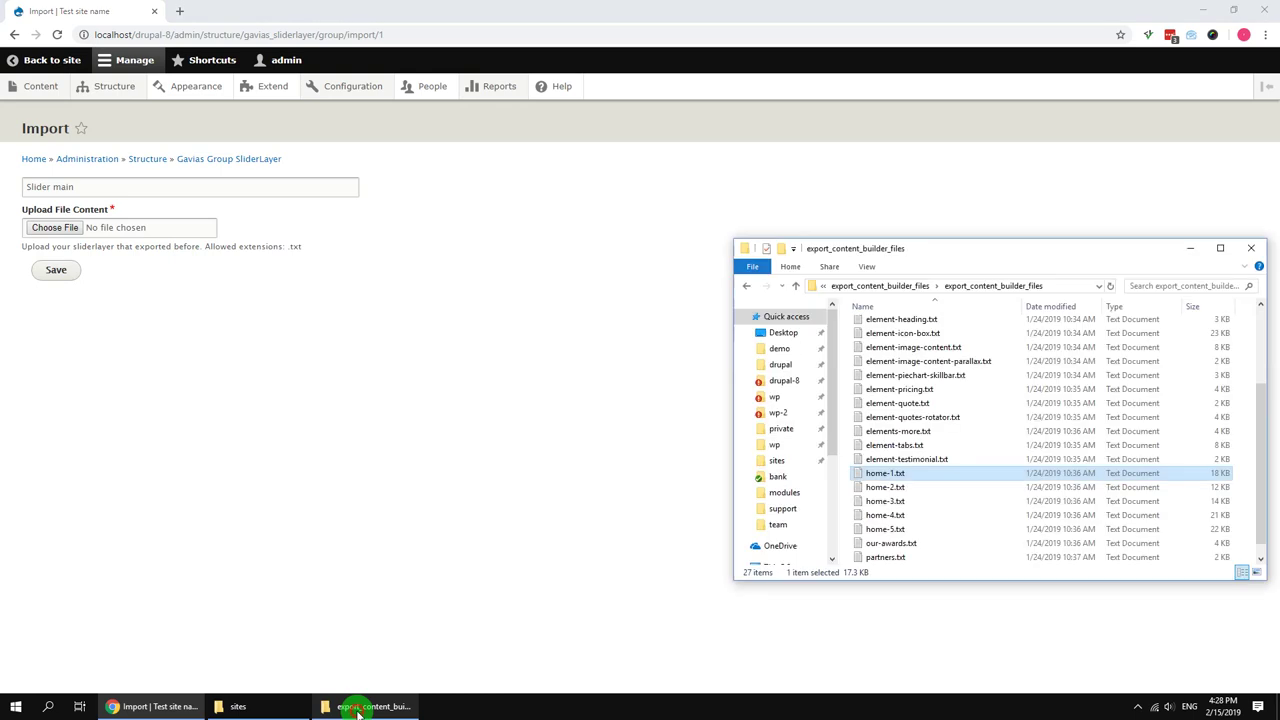
pyautogui.click(918, 285)
pyautogui.click(940, 285)
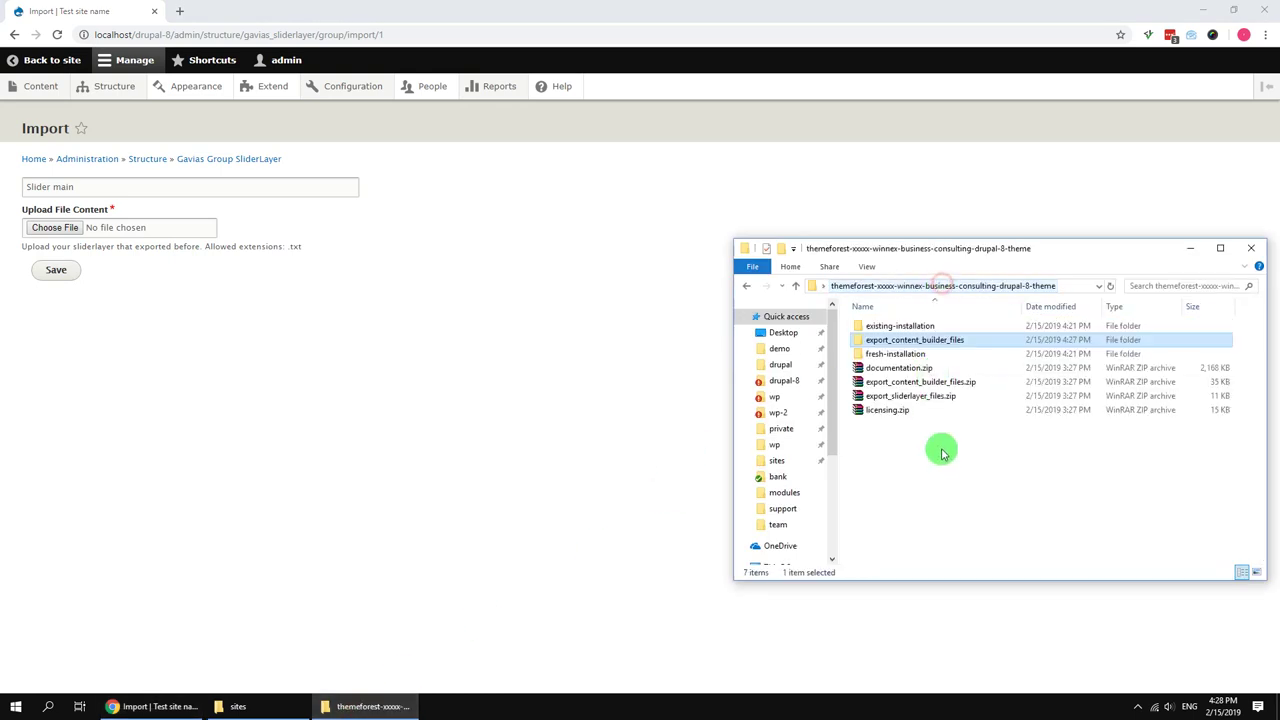
pyautogui.click(918, 397)
pyautogui.rightClick(918, 397)
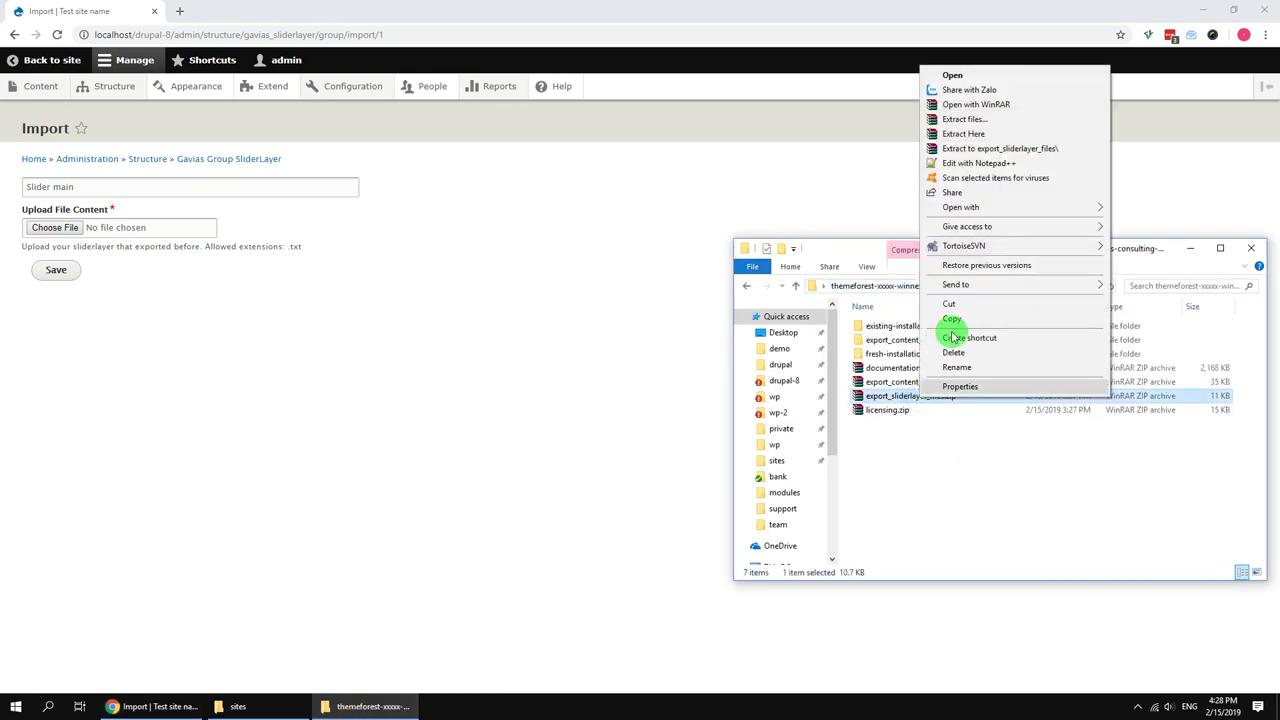
pyautogui.click(976, 152)
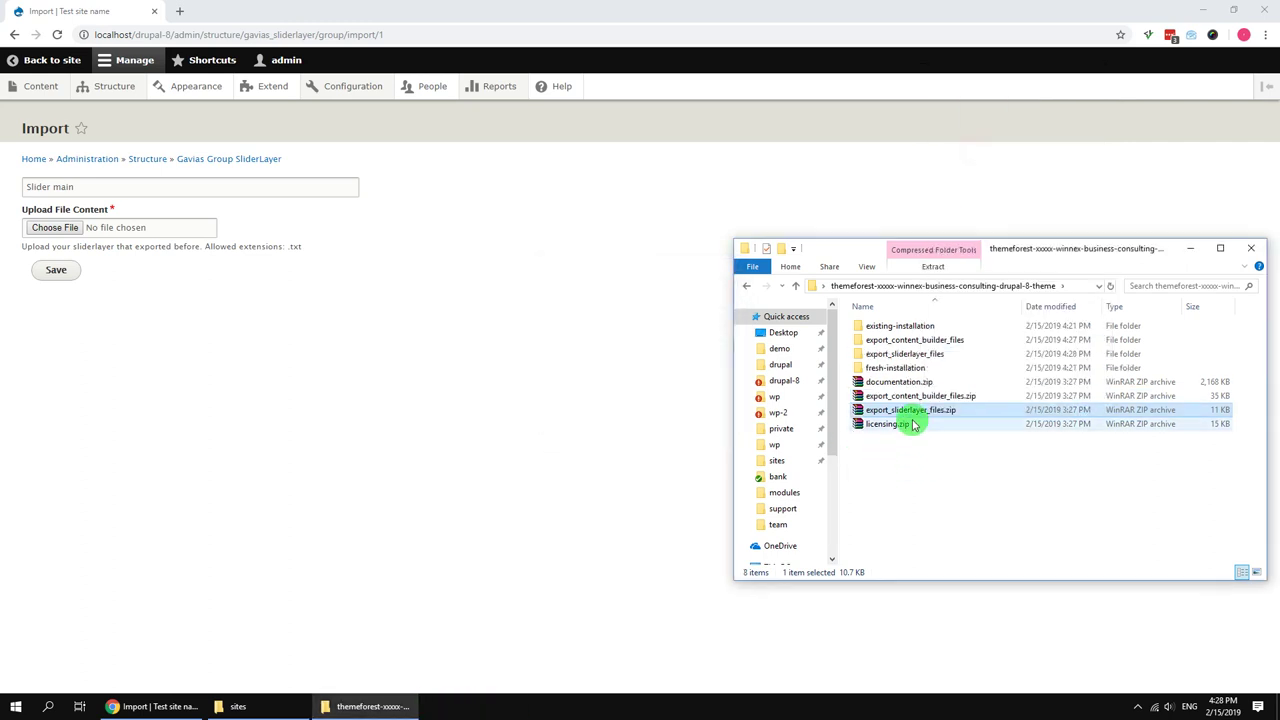
# Upload slider-main.txt from the extracted export_sliderlayer_files folder and save the import for Slider main.
pyautogui.doubleClick(894, 354)
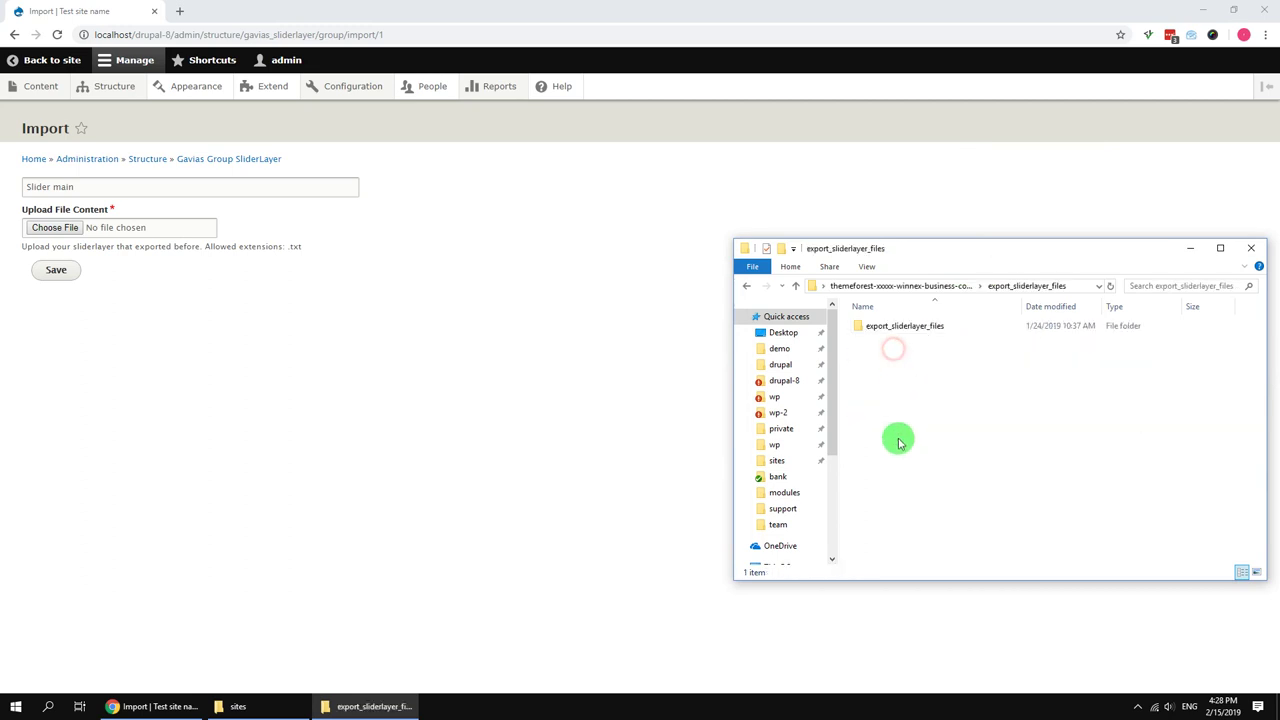
pyautogui.doubleClick(886, 331)
pyautogui.click(894, 331)
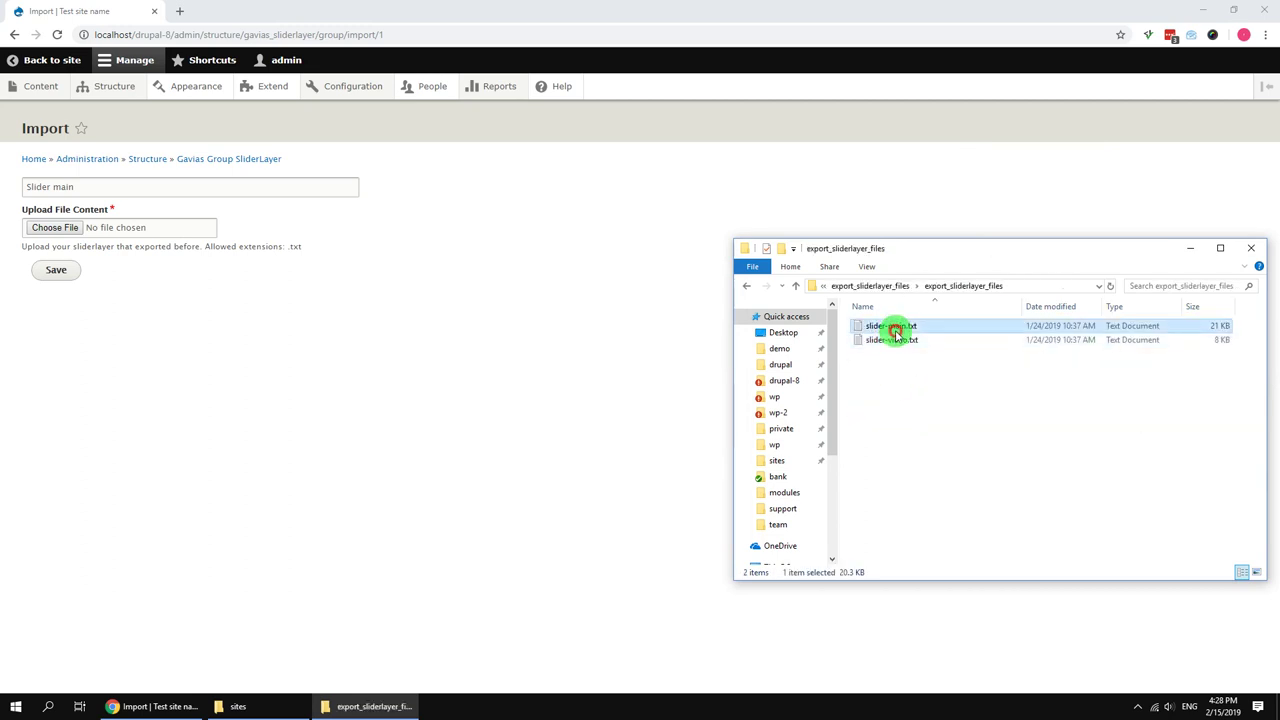
pyautogui.moveTo(912, 330); pyautogui.dragTo(55, 226)
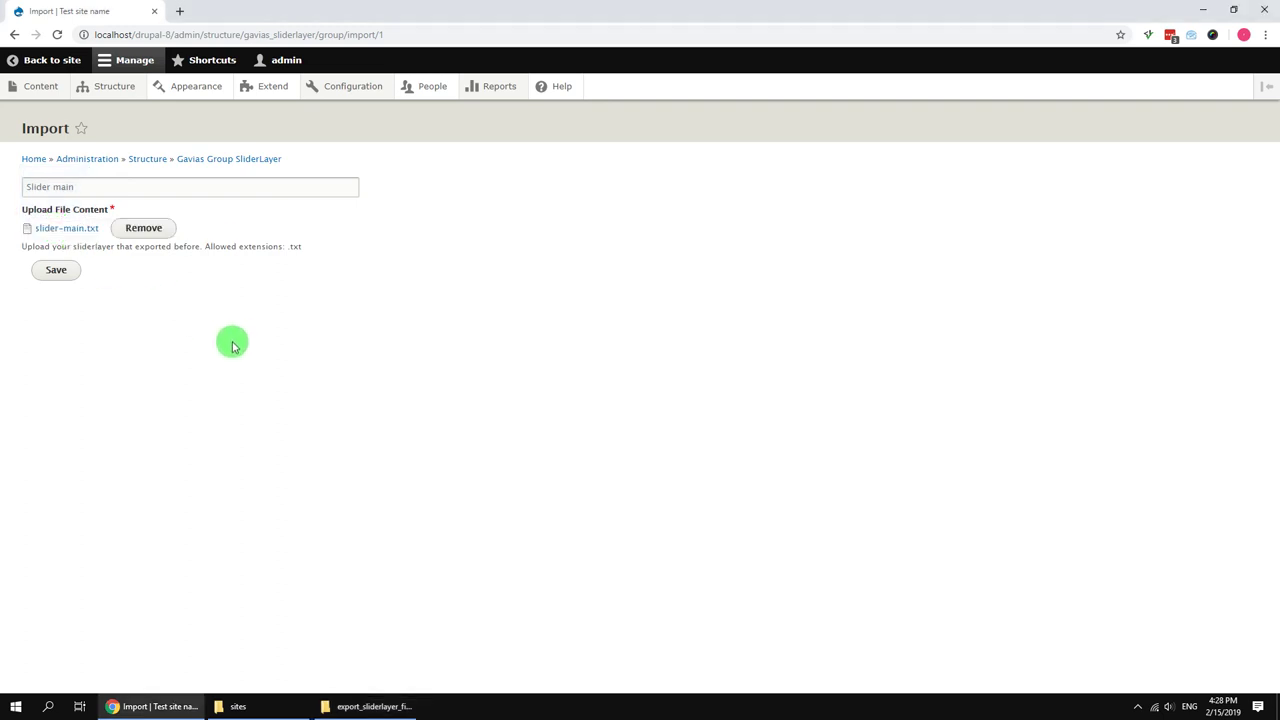
pyautogui.click(58, 272)
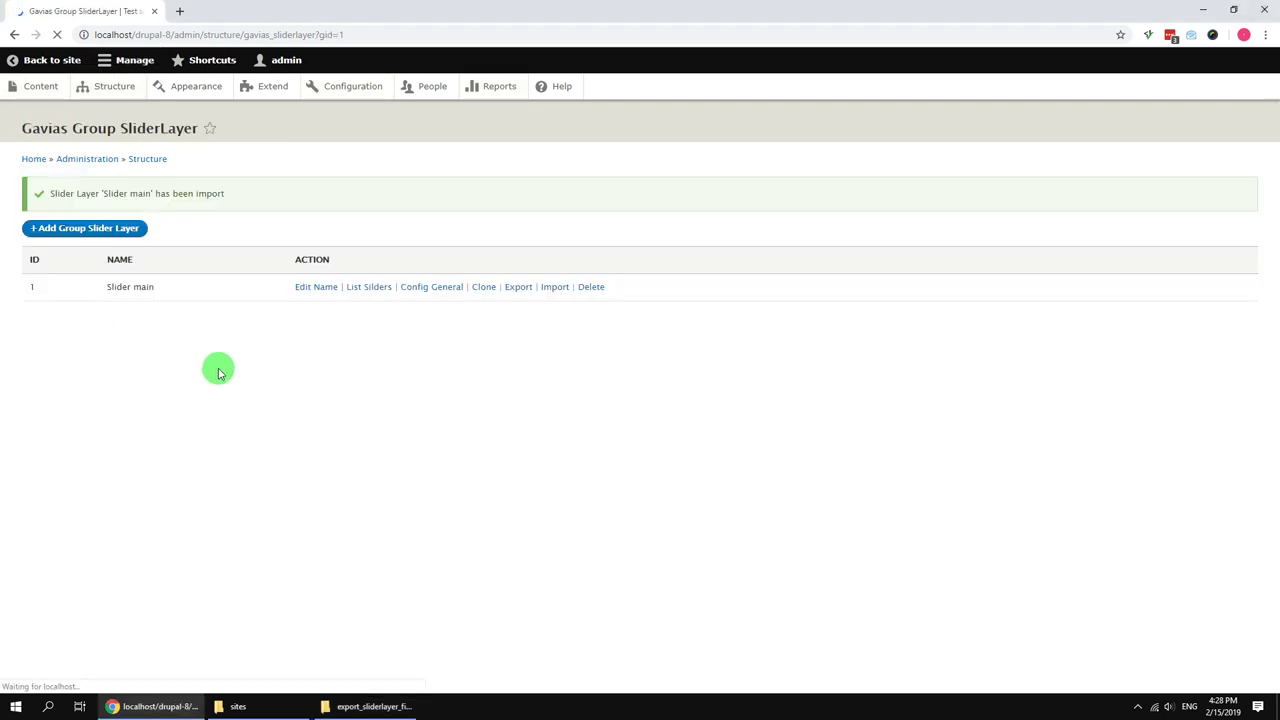
# Place the block Gavias SliderLayer – Slider main in the Gavias Winnex theme's Other region with its display title turned off.
pyautogui.moveTo(103, 107)
pyautogui.click(176, 138)
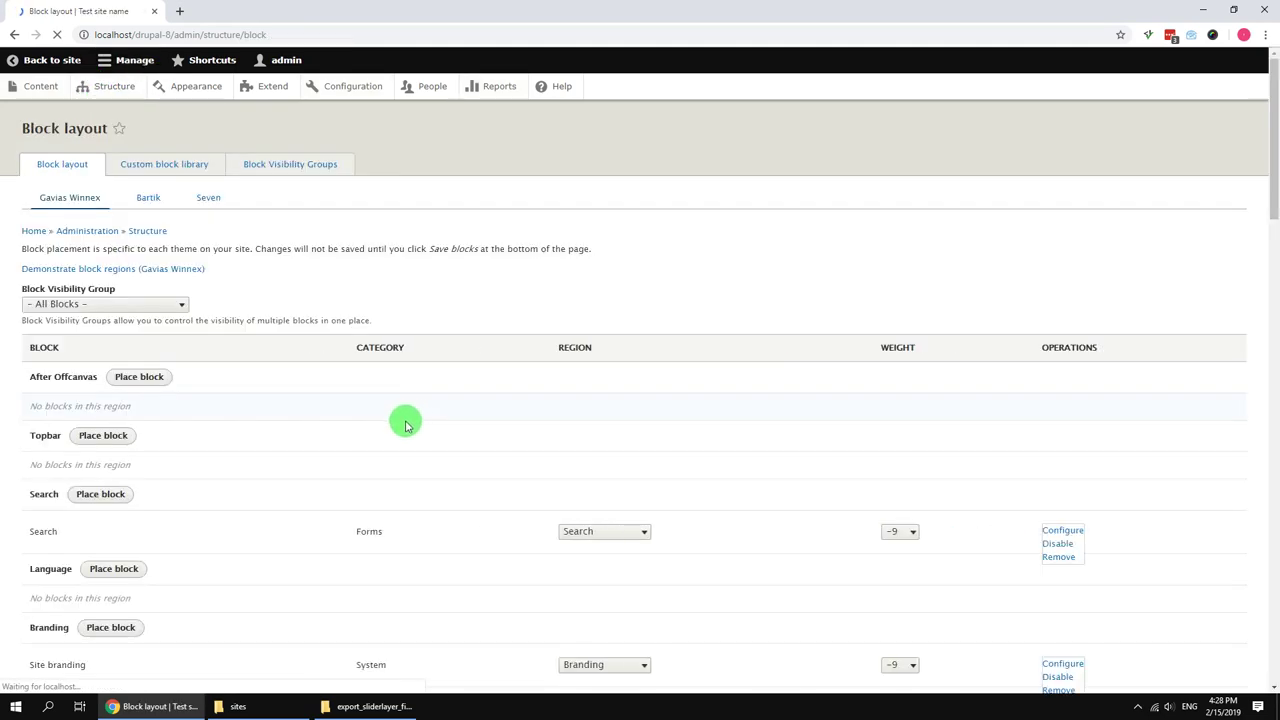
pyautogui.moveTo(1275, 157); pyautogui.dragTo(1272, 600)
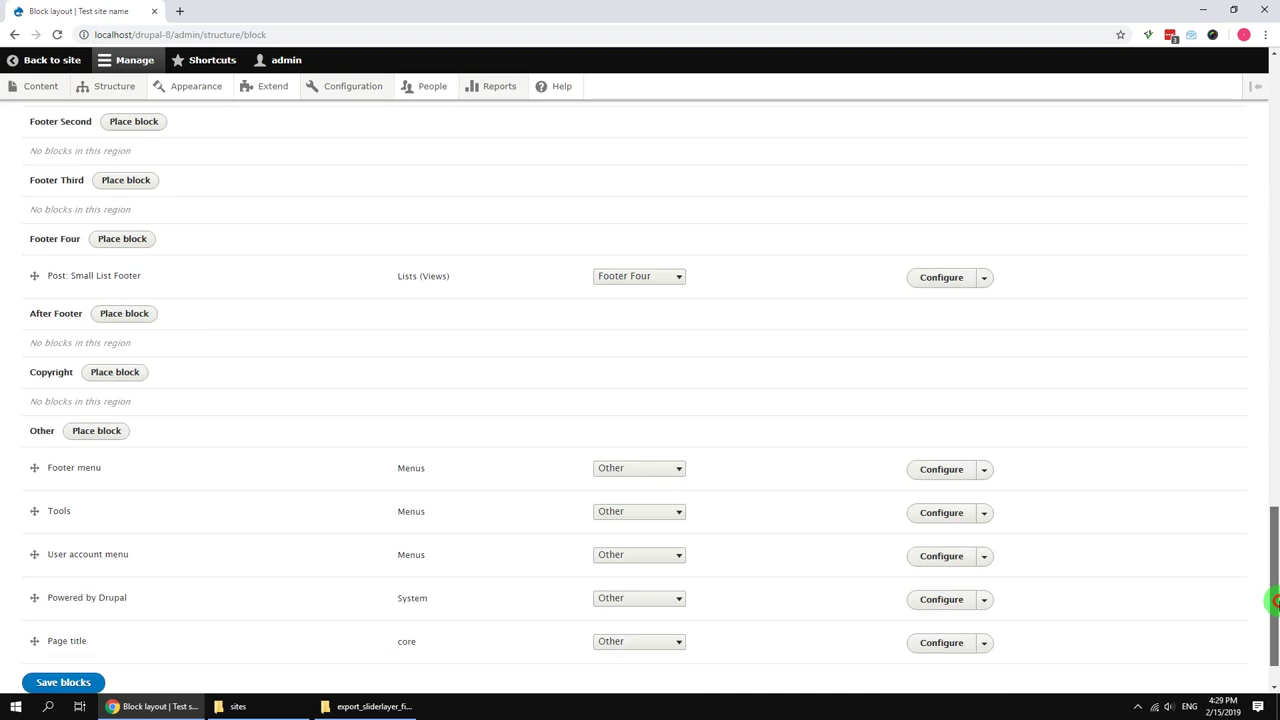
pyautogui.click(105, 370)
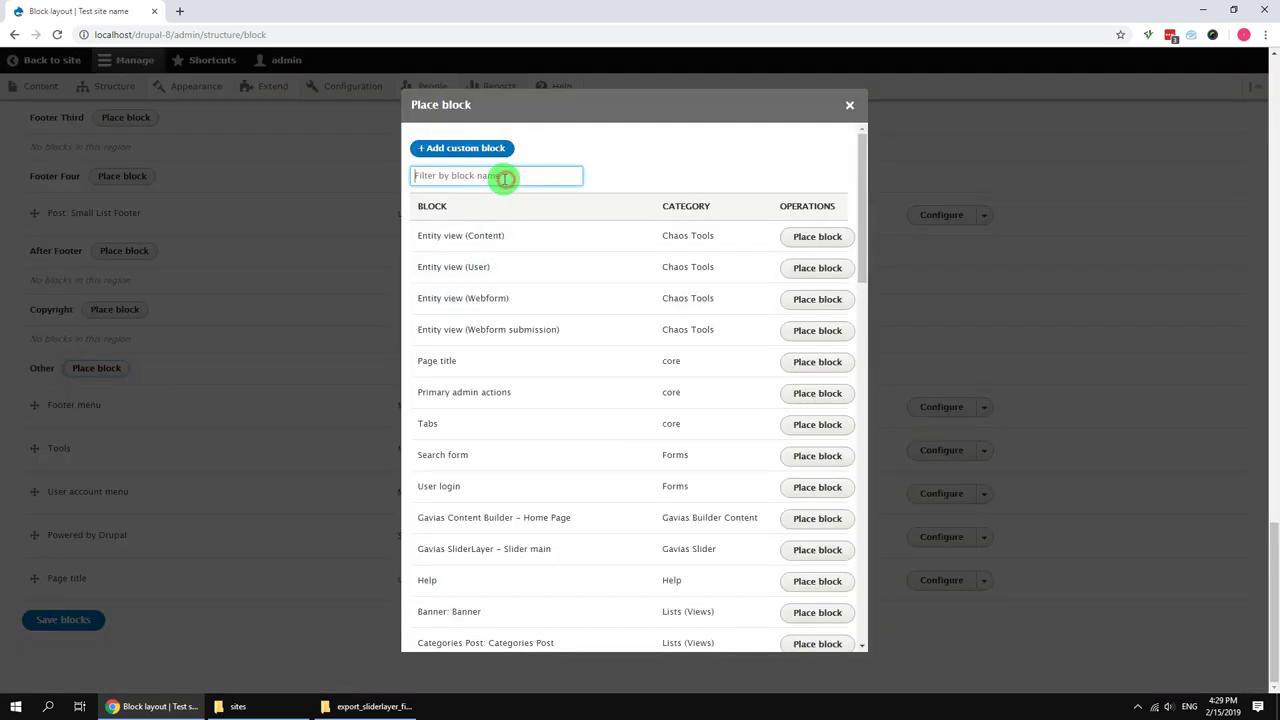
pyautogui.write('slid')
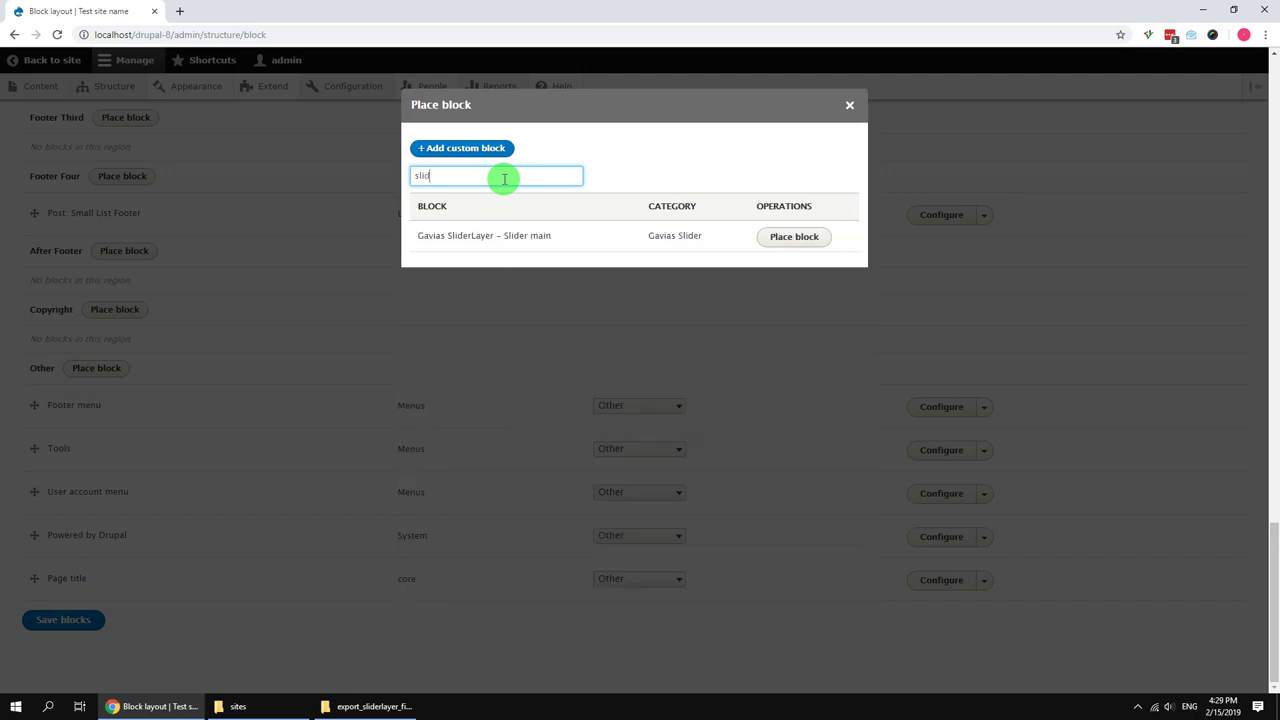
pyautogui.click(778, 237)
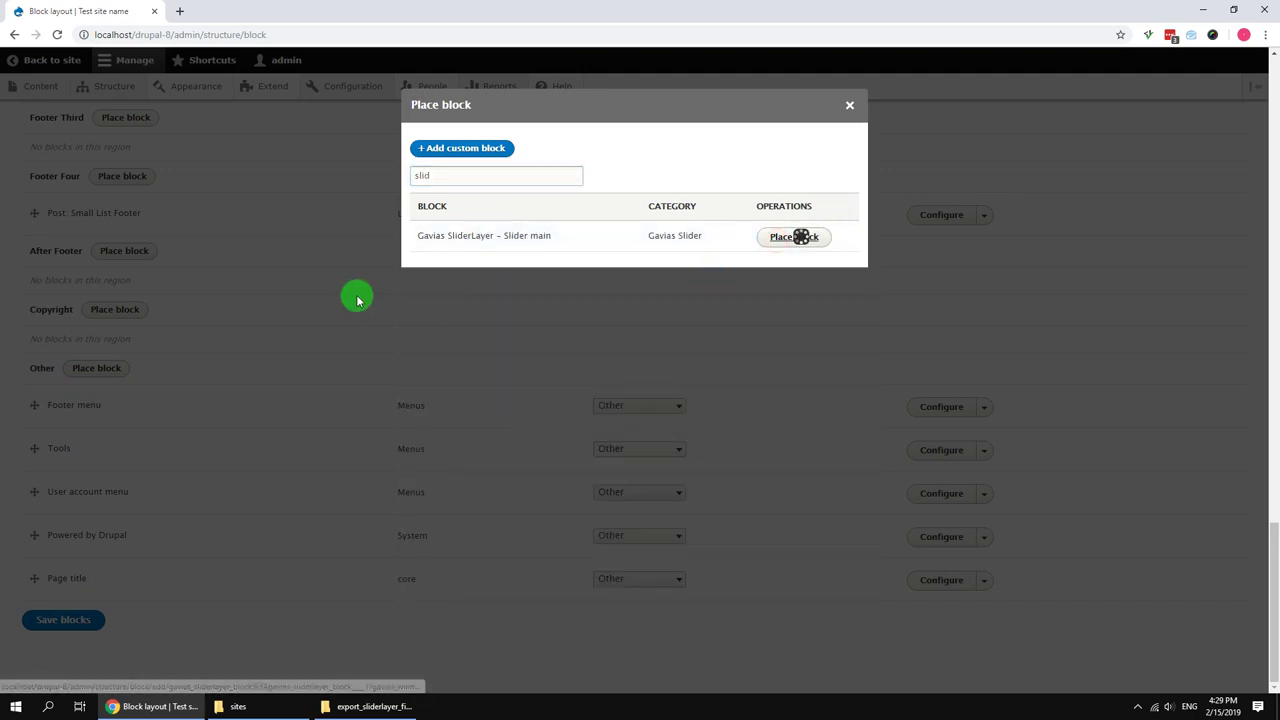
pyautogui.click(426, 235)
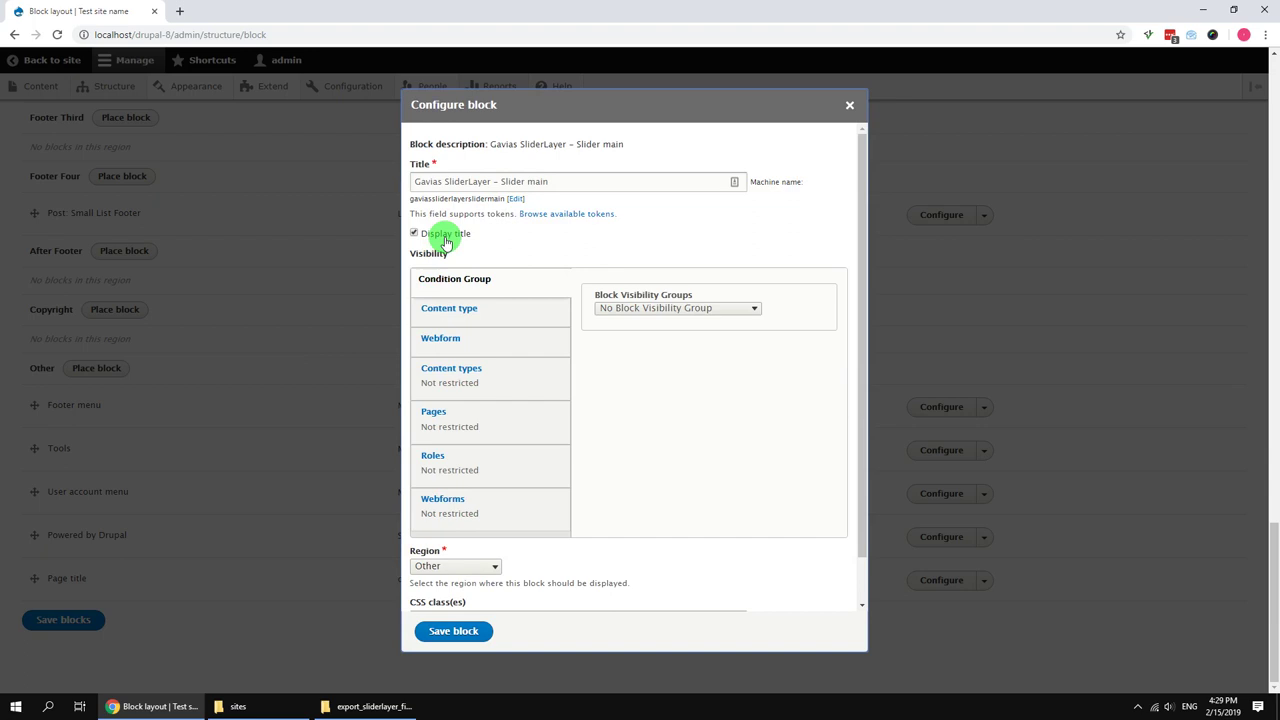
pyautogui.click(453, 630)
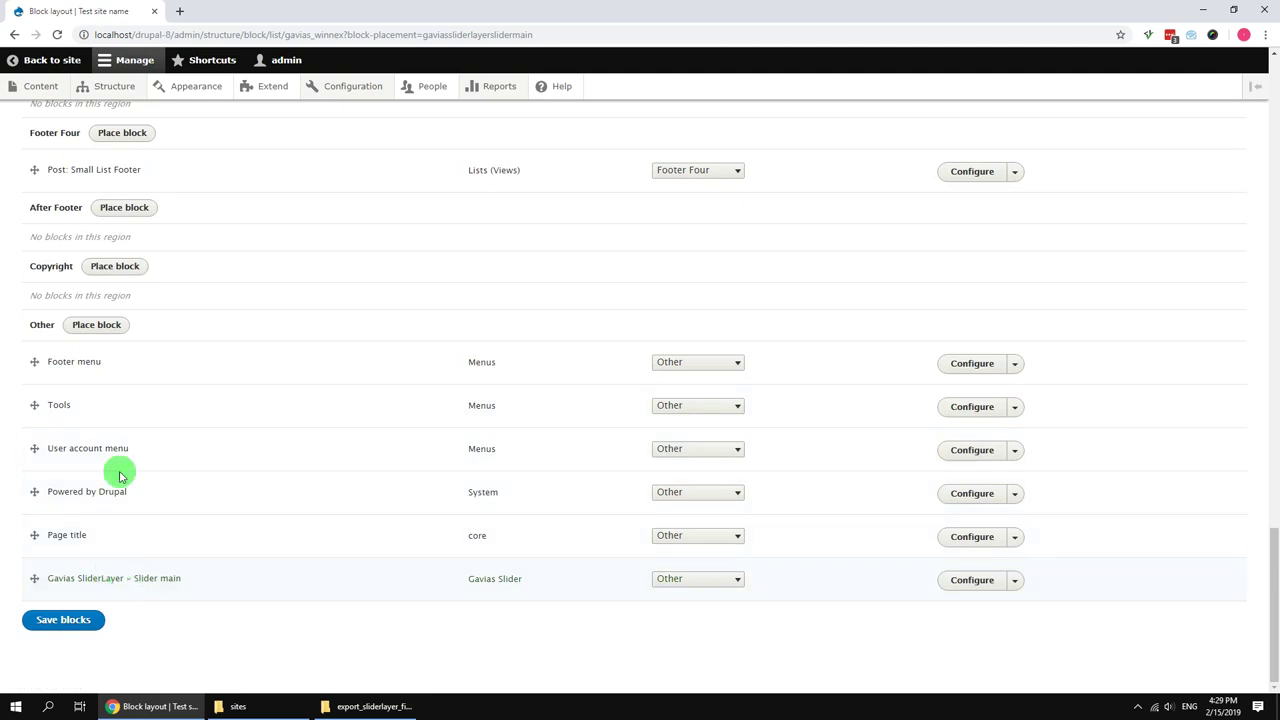
# In the Home Page builder, set the Slider row's Drupal Block to Gavias SliderLayer – Slider main, save the configuration, and view the page.
pyautogui.click(38, 87)
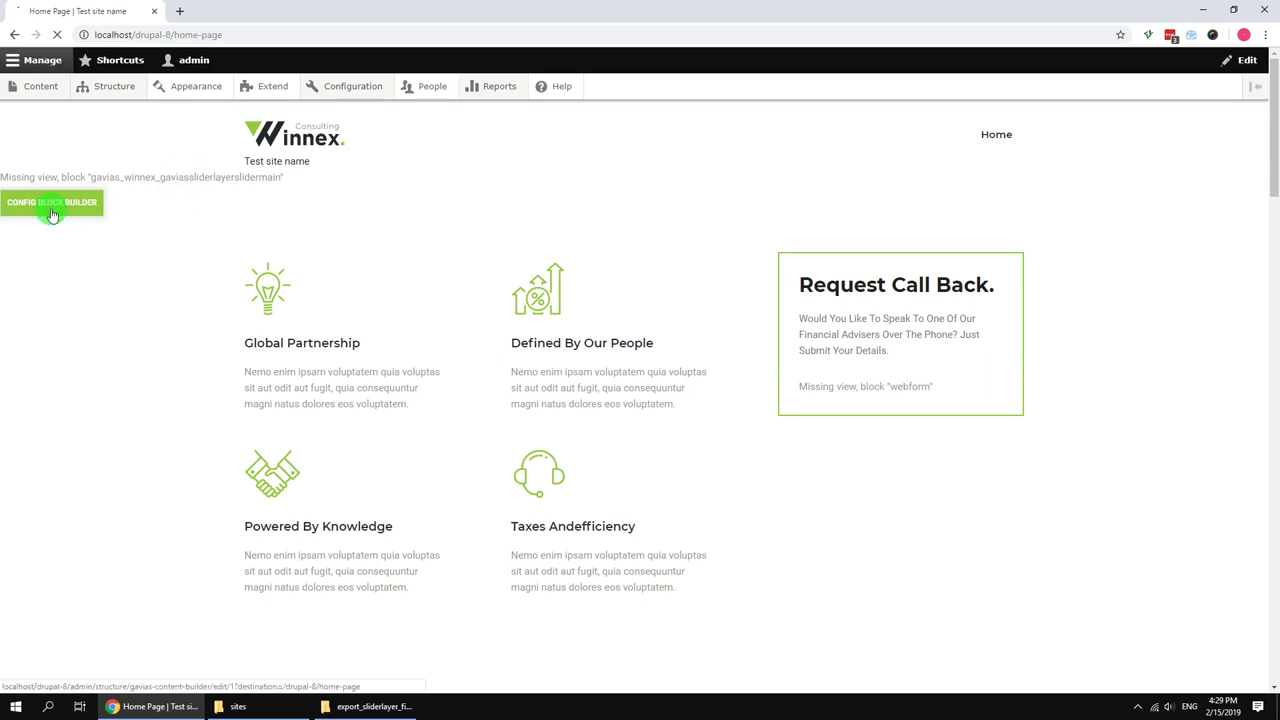
pyautogui.click(45, 259)
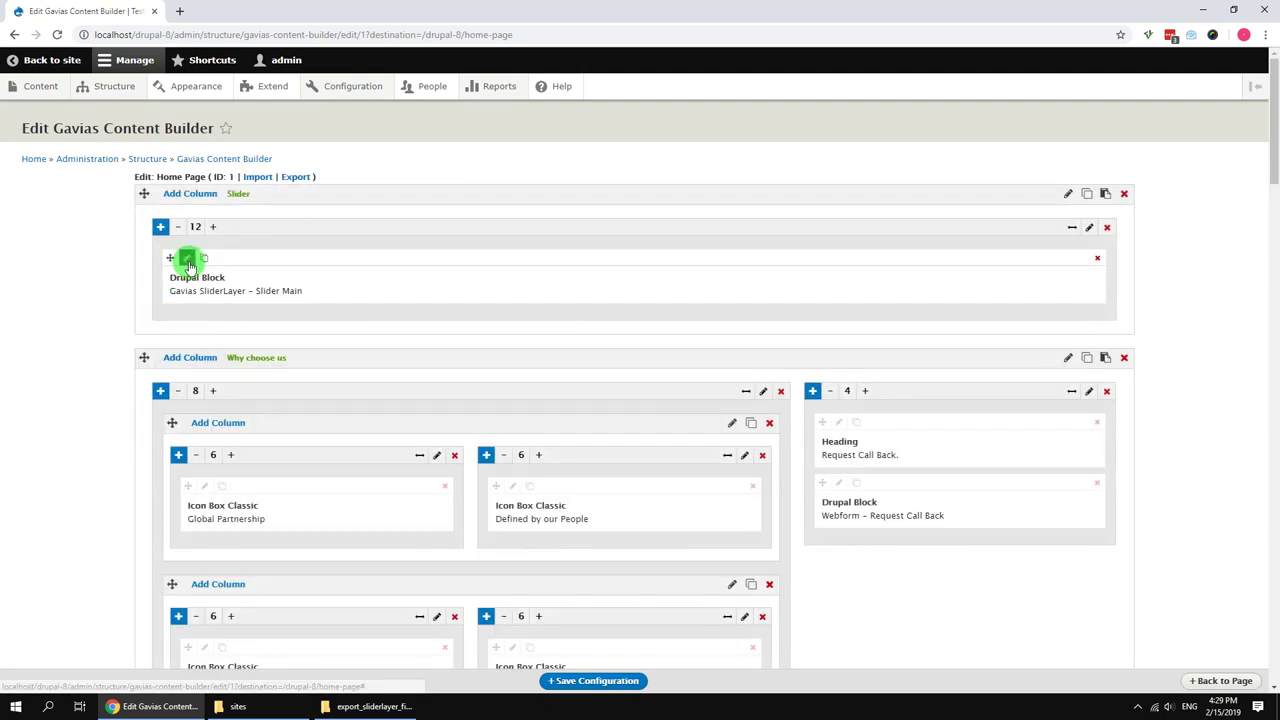
pyautogui.click(189, 261)
pyautogui.click(355, 249)
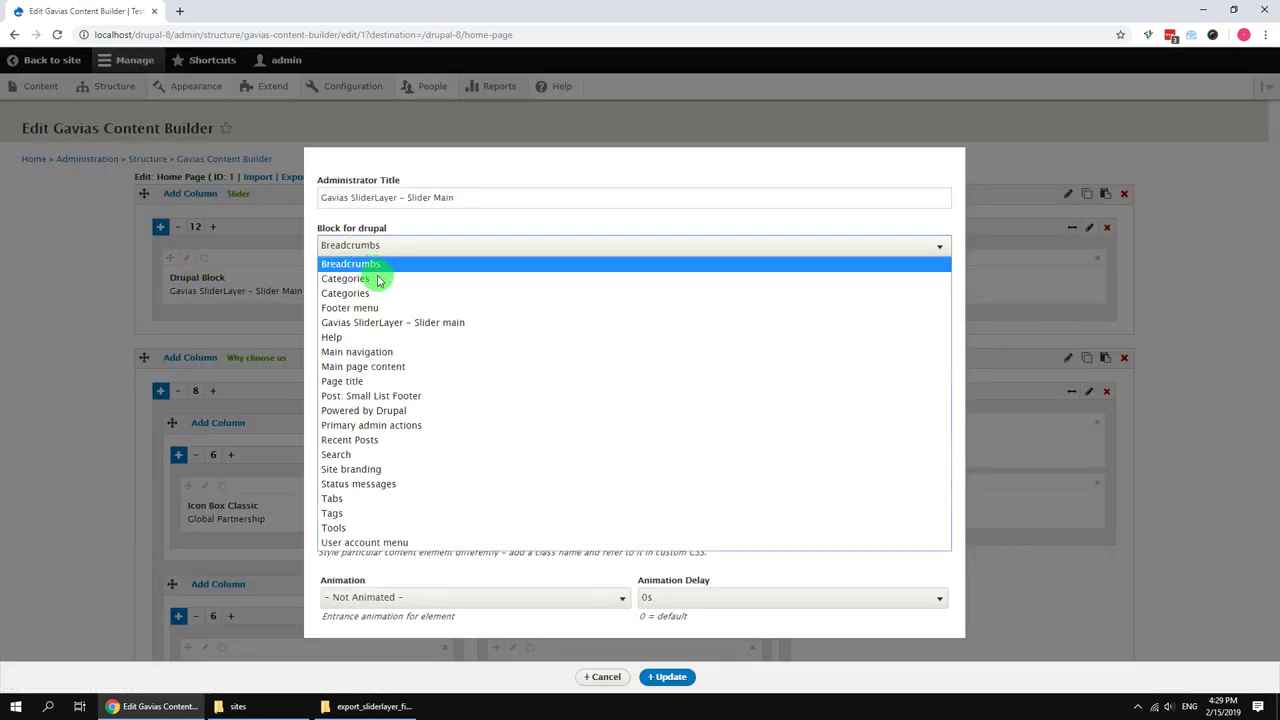
pyautogui.click(389, 322)
pyautogui.click(666, 677)
pyautogui.click(636, 681)
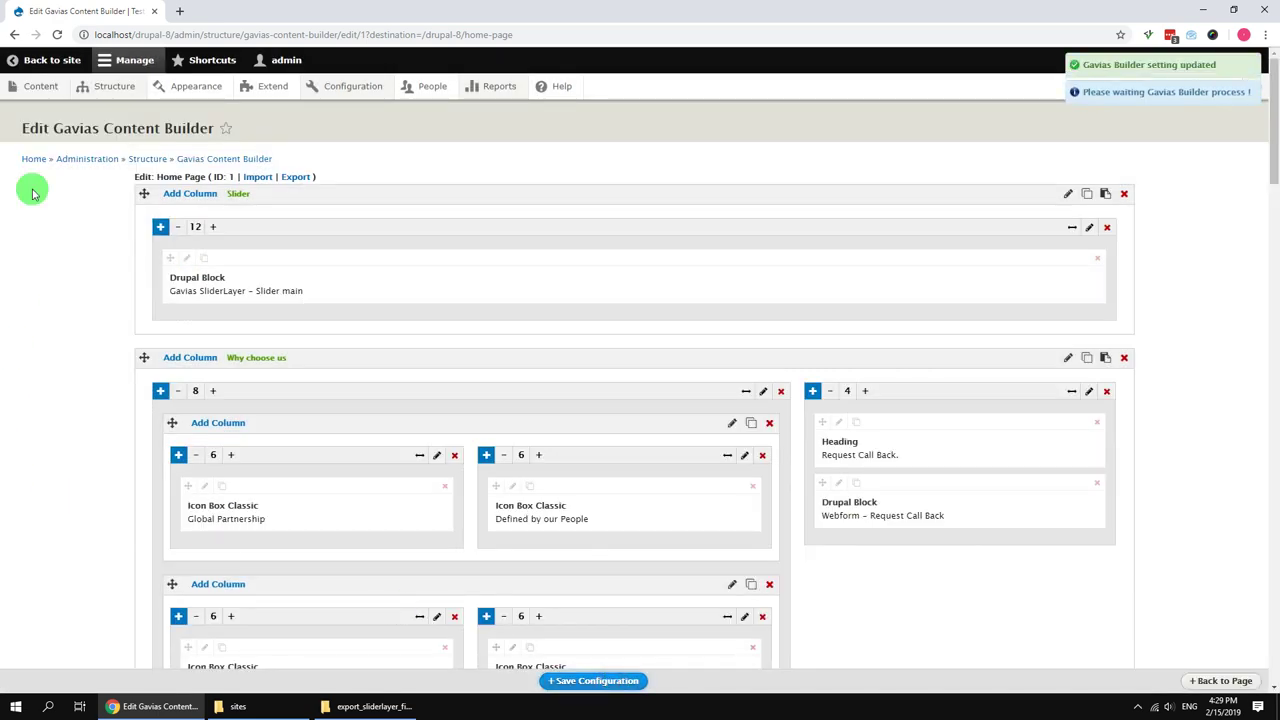
pyautogui.click(1213, 681)
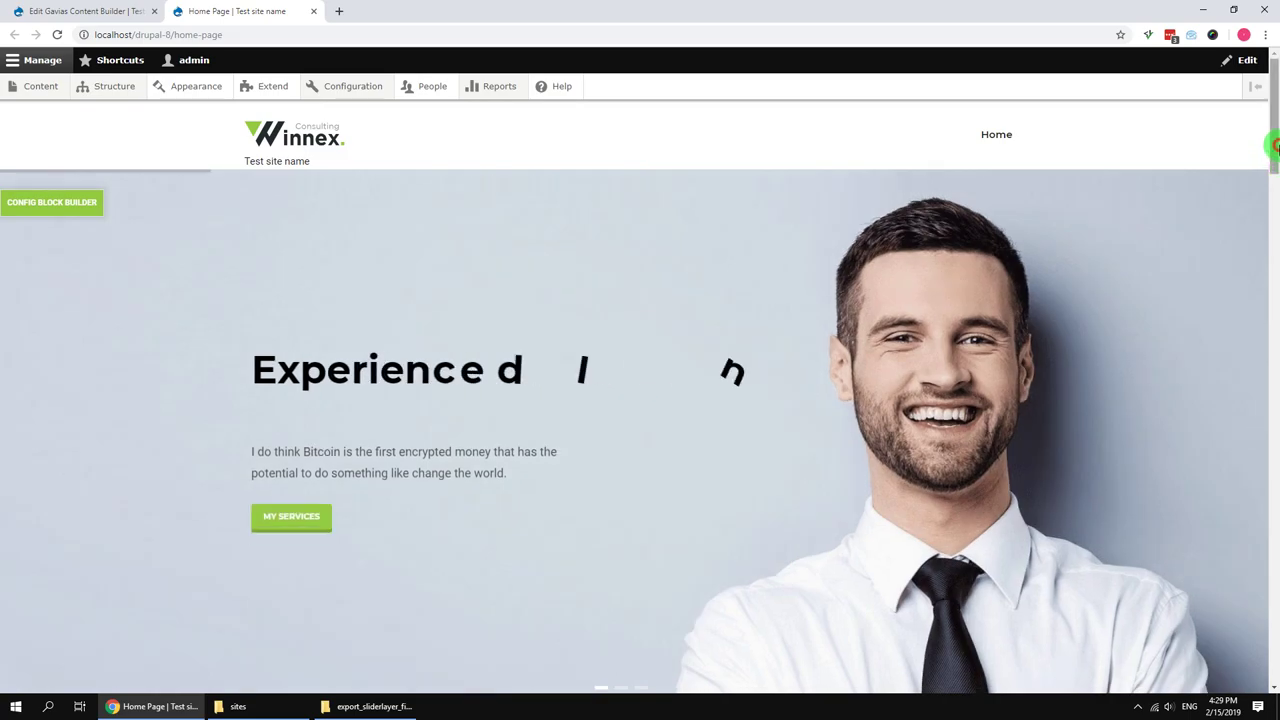
# In the basic site settings, set the default front page to /node/1 and save the configuration.
pyautogui.moveTo(1276, 145)
pyautogui.mouseDown()
pyautogui.moveTo(1269, 663)
pyautogui.moveTo(1275, 140)
pyautogui.mouseUp()
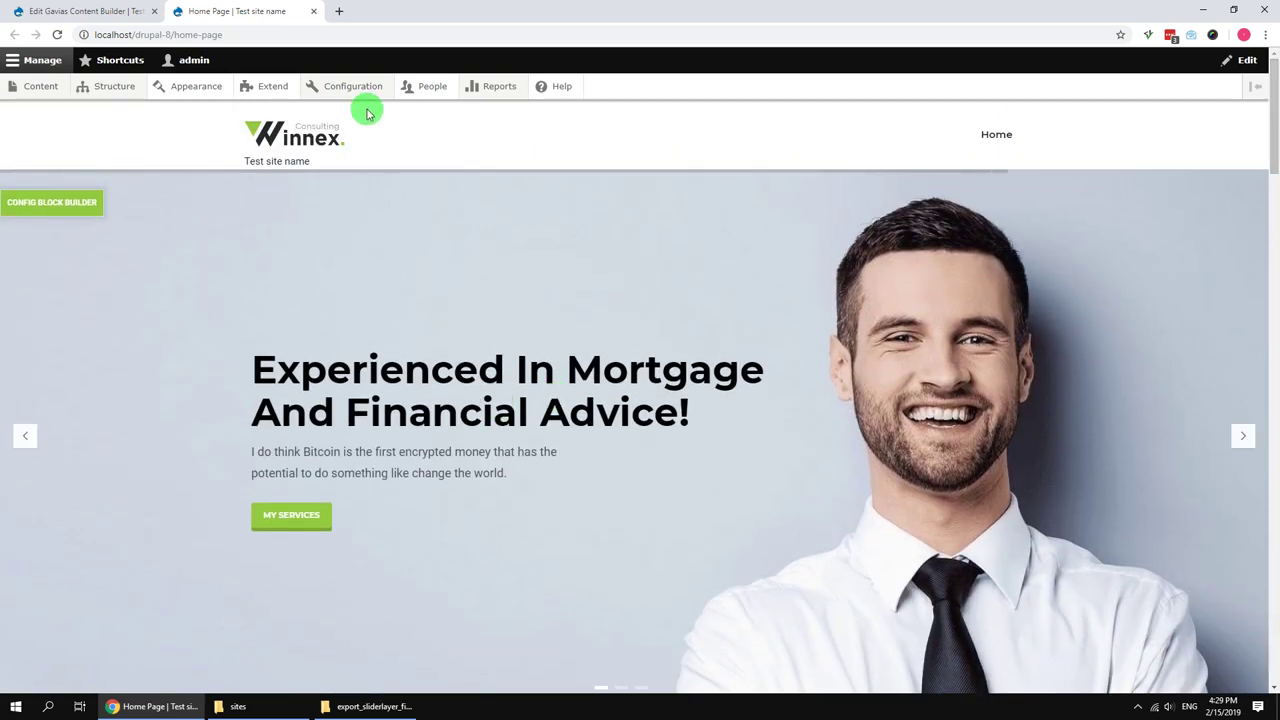
pyautogui.moveTo(369, 92)
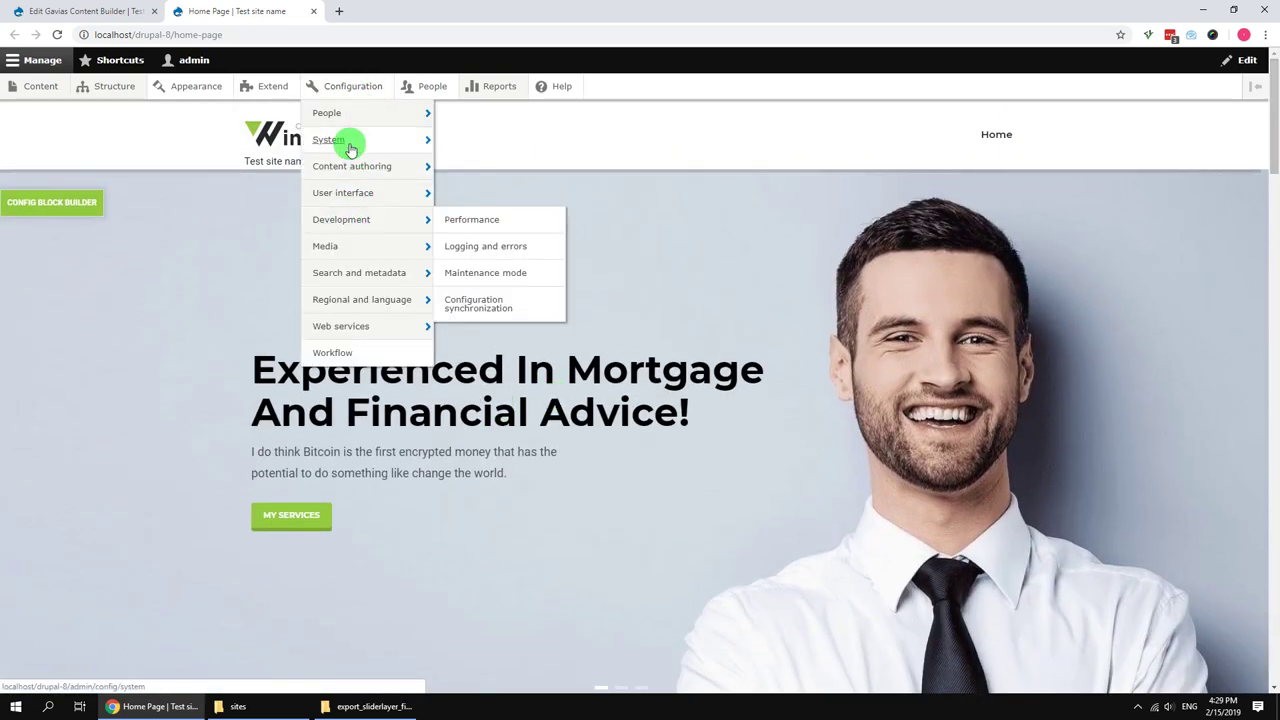
pyautogui.moveTo(343, 140)
pyautogui.click(464, 141)
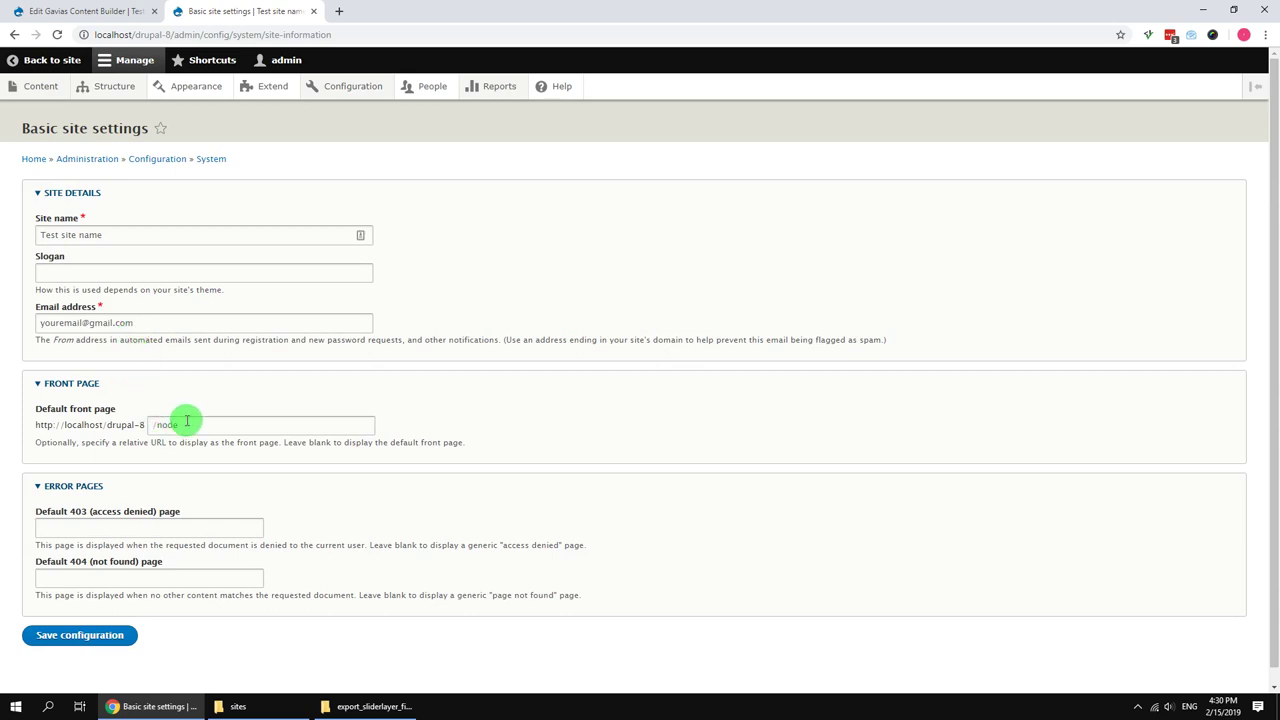
pyautogui.click(186, 421)
pyautogui.write('/1')
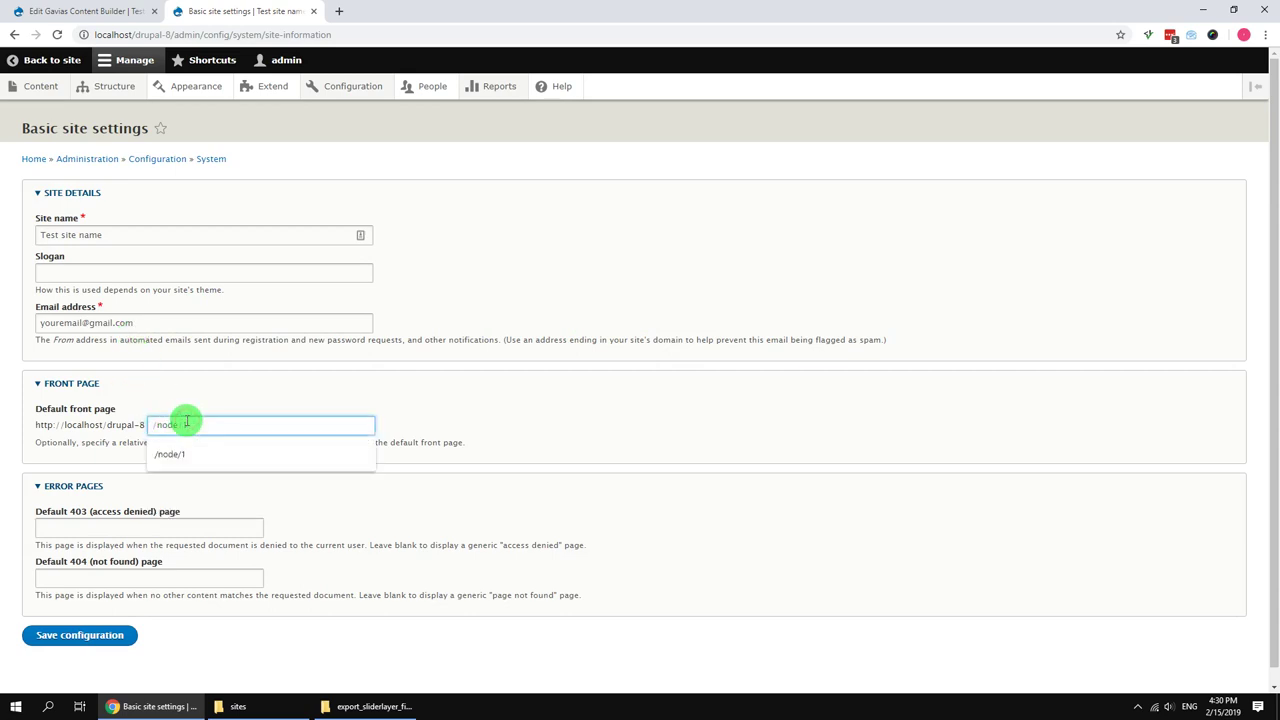
pyautogui.click(105, 470)
pyautogui.click(70, 633)
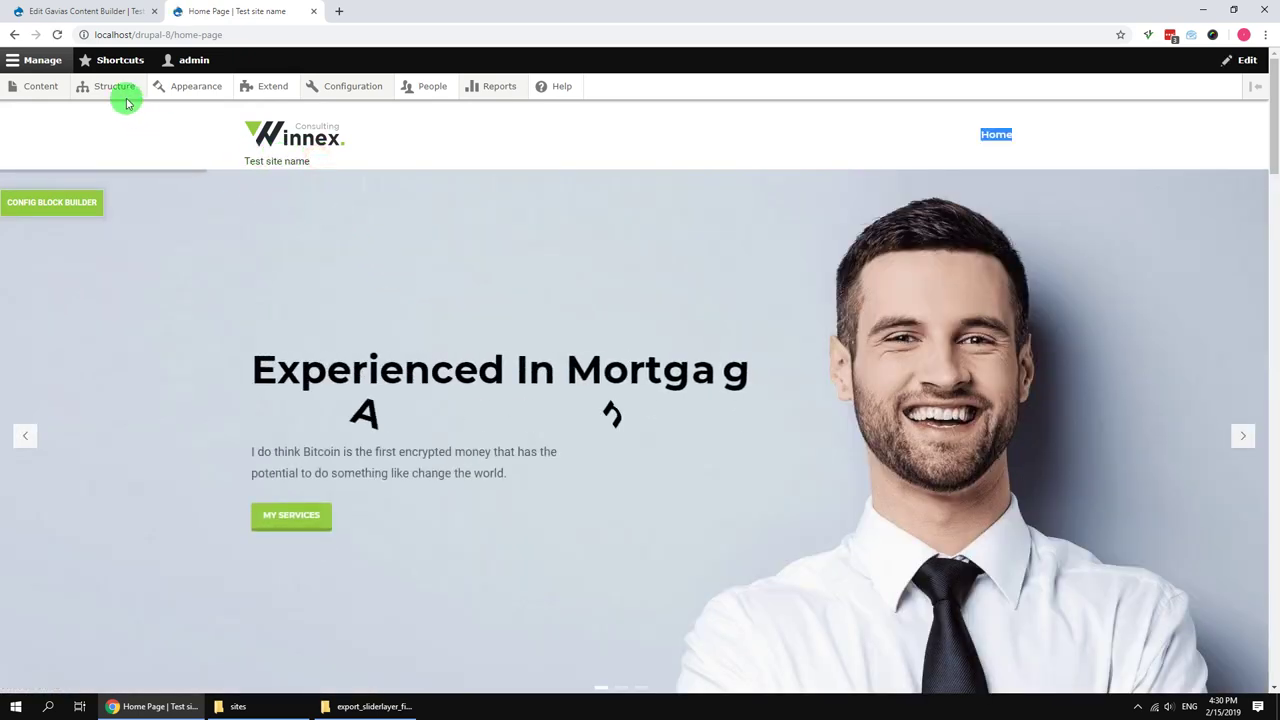
# Turn off the site name and site slogan in the Gavias Winnex Site branding block, save it, and review the home page.
pyautogui.moveTo(127, 103)
pyautogui.click(86, 11)
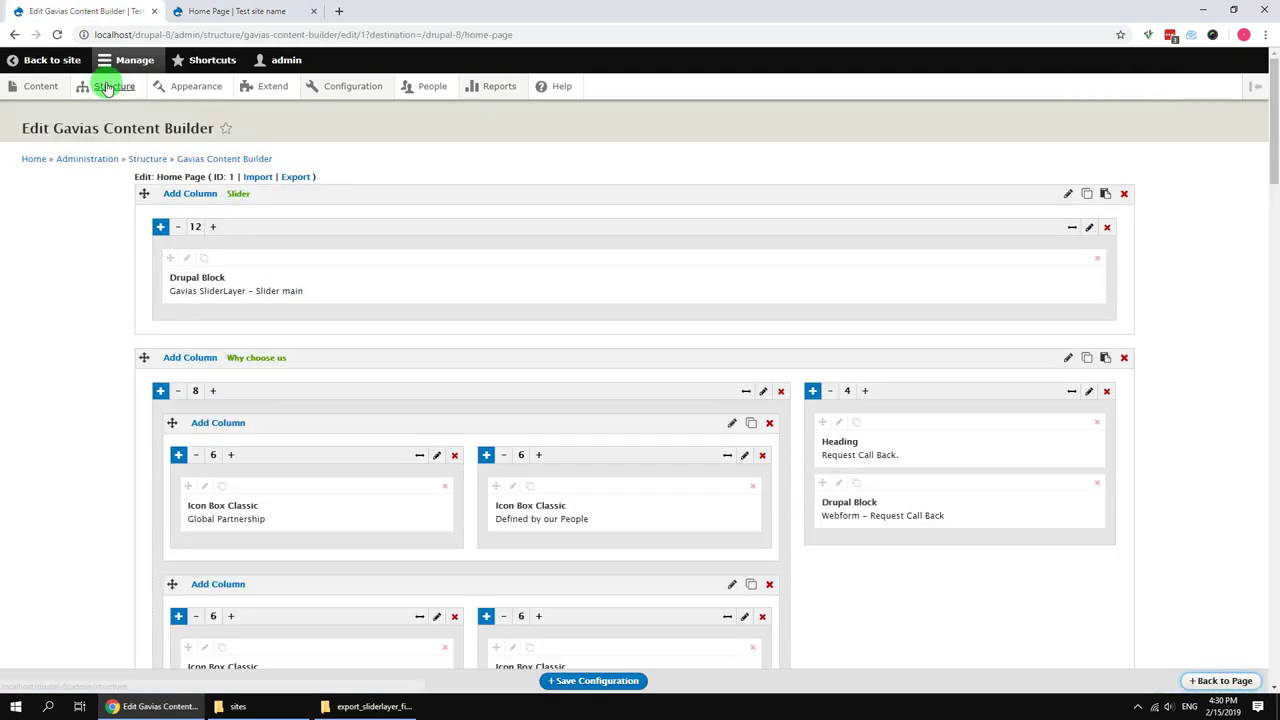
pyautogui.click(106, 114)
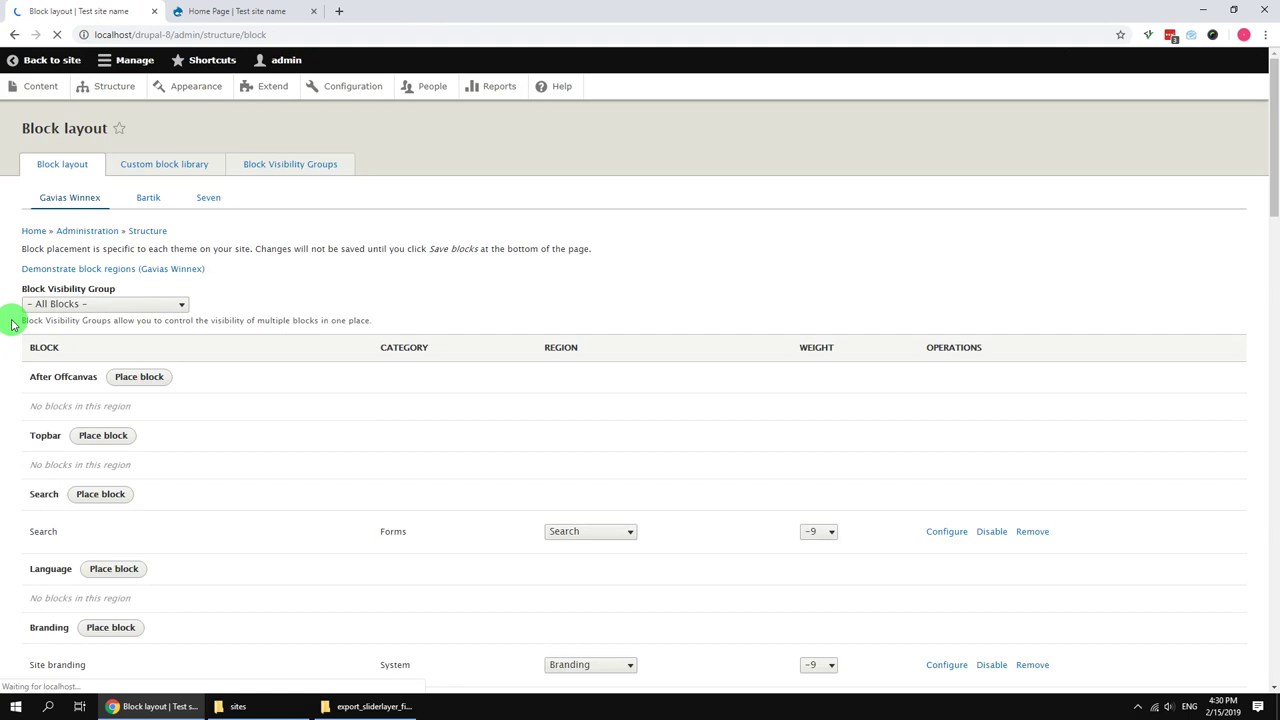
pyautogui.scroll(-2, 32, 391)
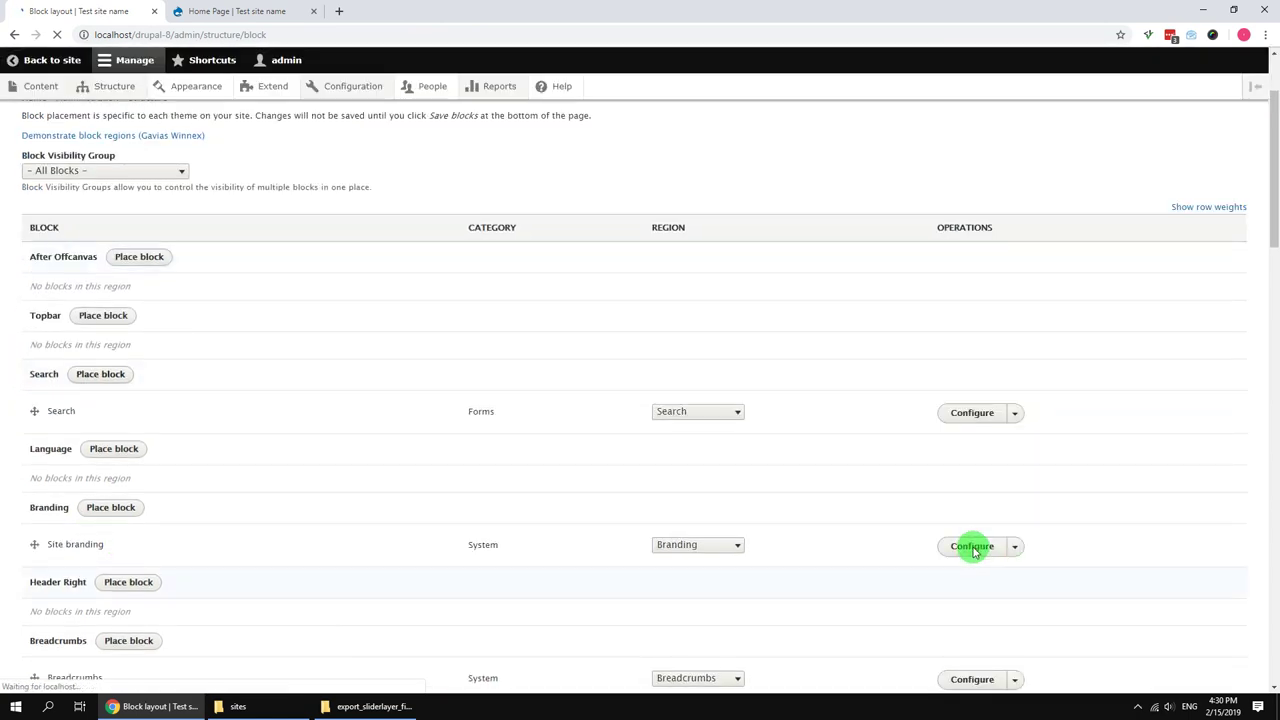
pyautogui.click(960, 545)
pyautogui.scroll(-1, 615, 462)
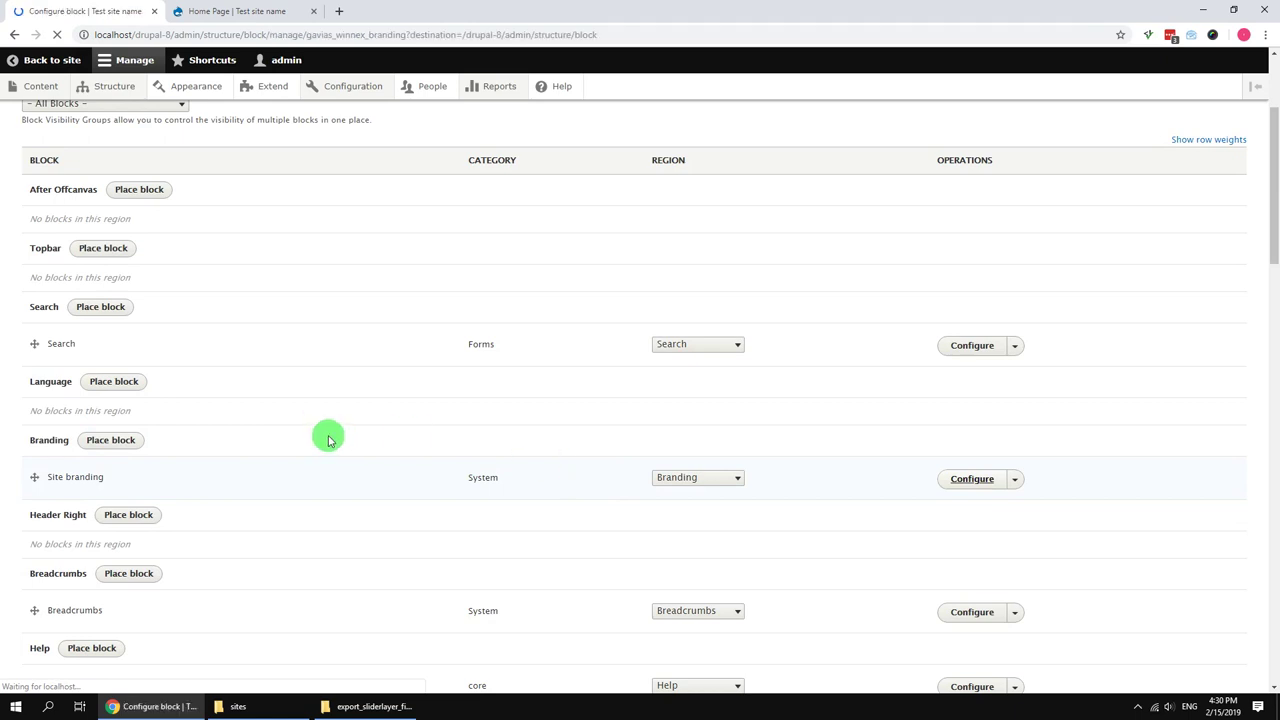
pyautogui.click(51, 343)
pyautogui.click(57, 377)
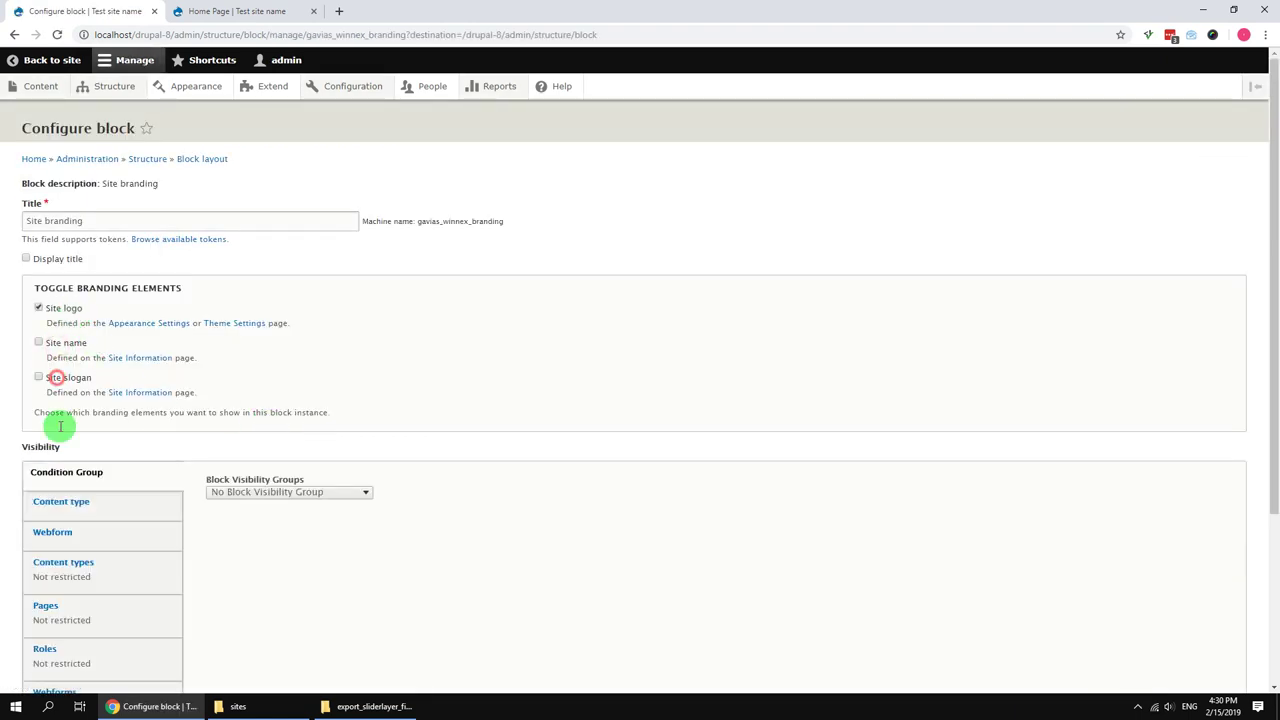
pyautogui.scroll(-3, 60, 426)
pyautogui.click(51, 621)
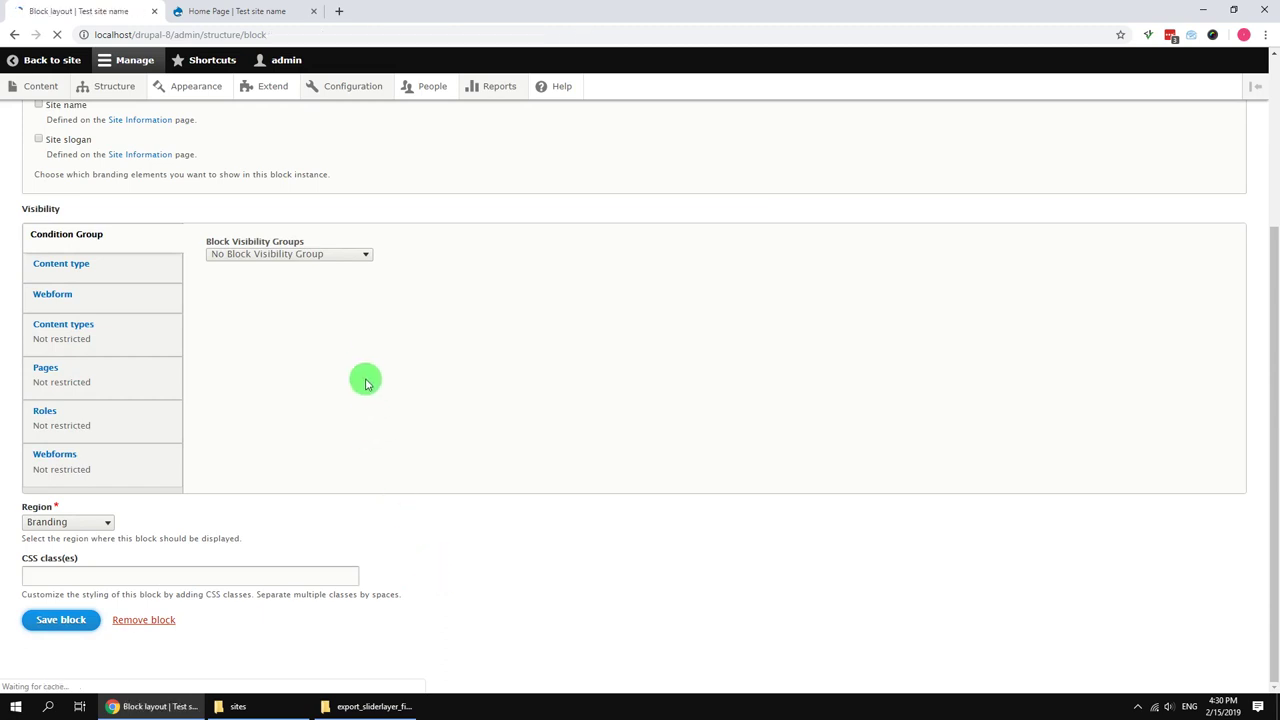
pyautogui.click(240, 10)
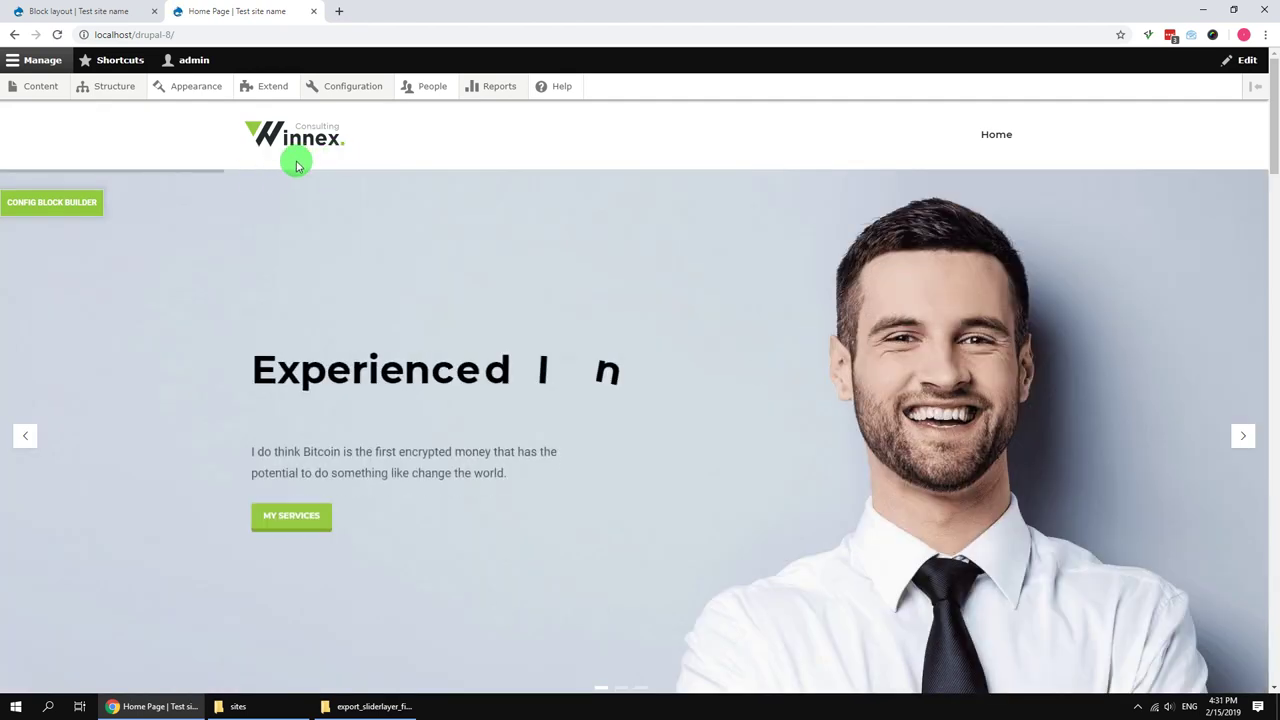
pyautogui.moveTo(1274, 146); pyautogui.dragTo(1272, 600)
# Place a Webform block titled Webform - Contact in the Other region, using the Contact webform with its display title turned off.
pyautogui.click(24, 7)
pyautogui.moveTo(1274, 130); pyautogui.dragTo(1274, 580)
pyautogui.click(92, 430)
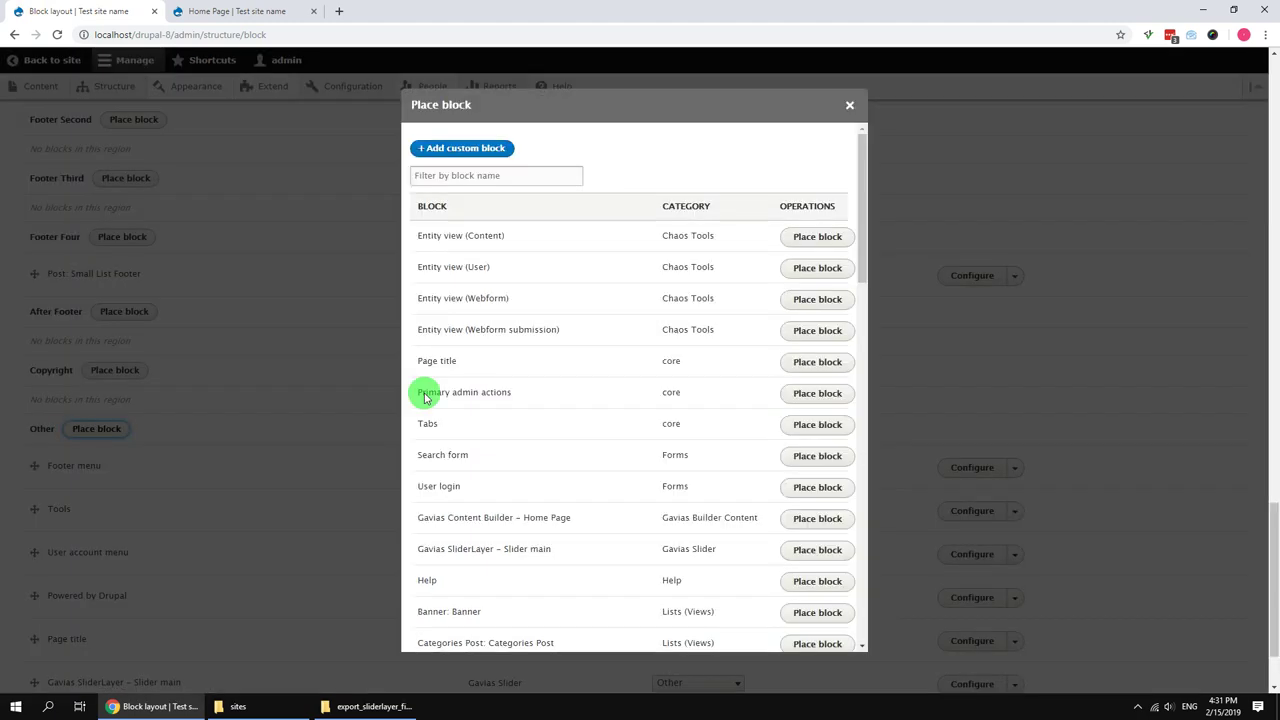
pyautogui.write('web')
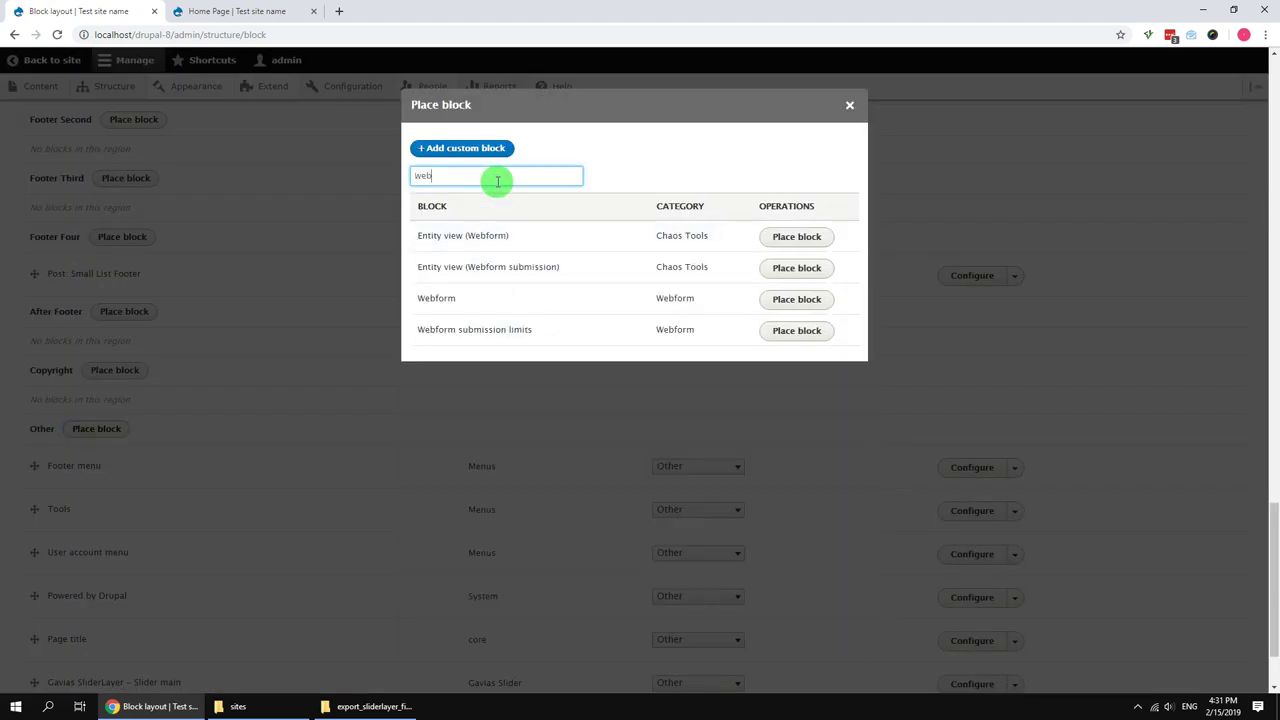
pyautogui.click(796, 299)
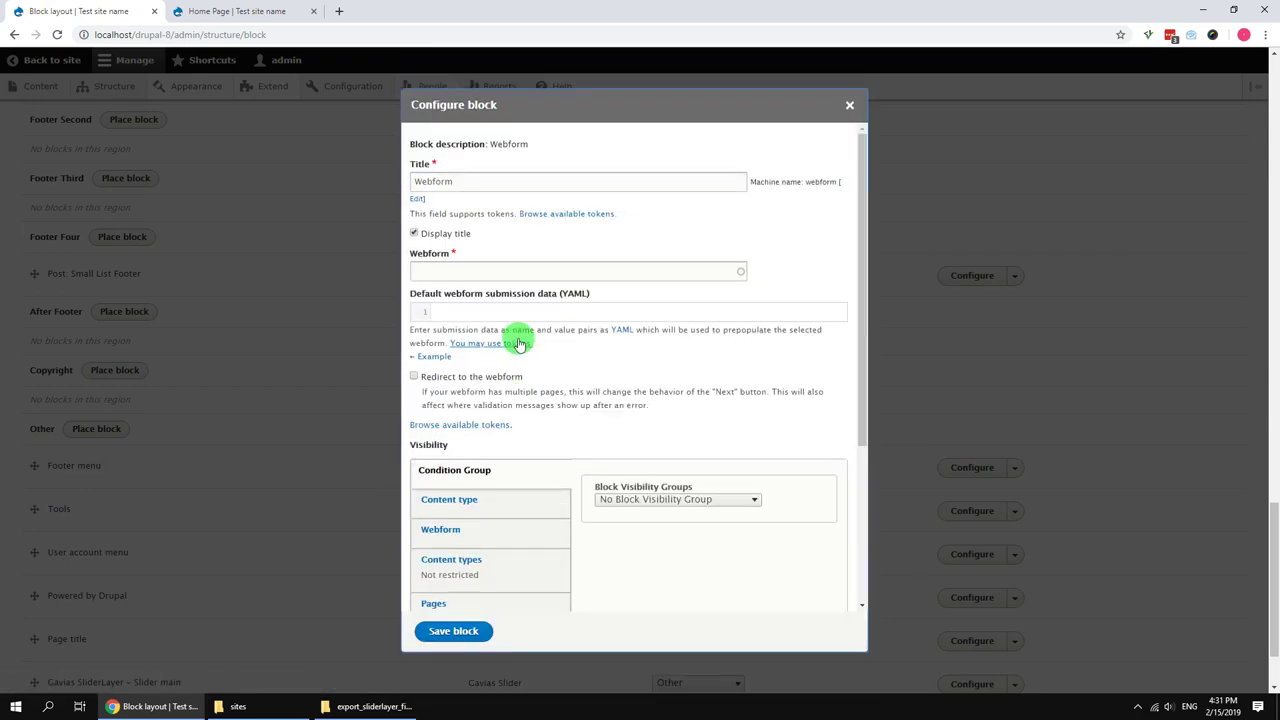
pyautogui.click(464, 268)
pyautogui.write('con')
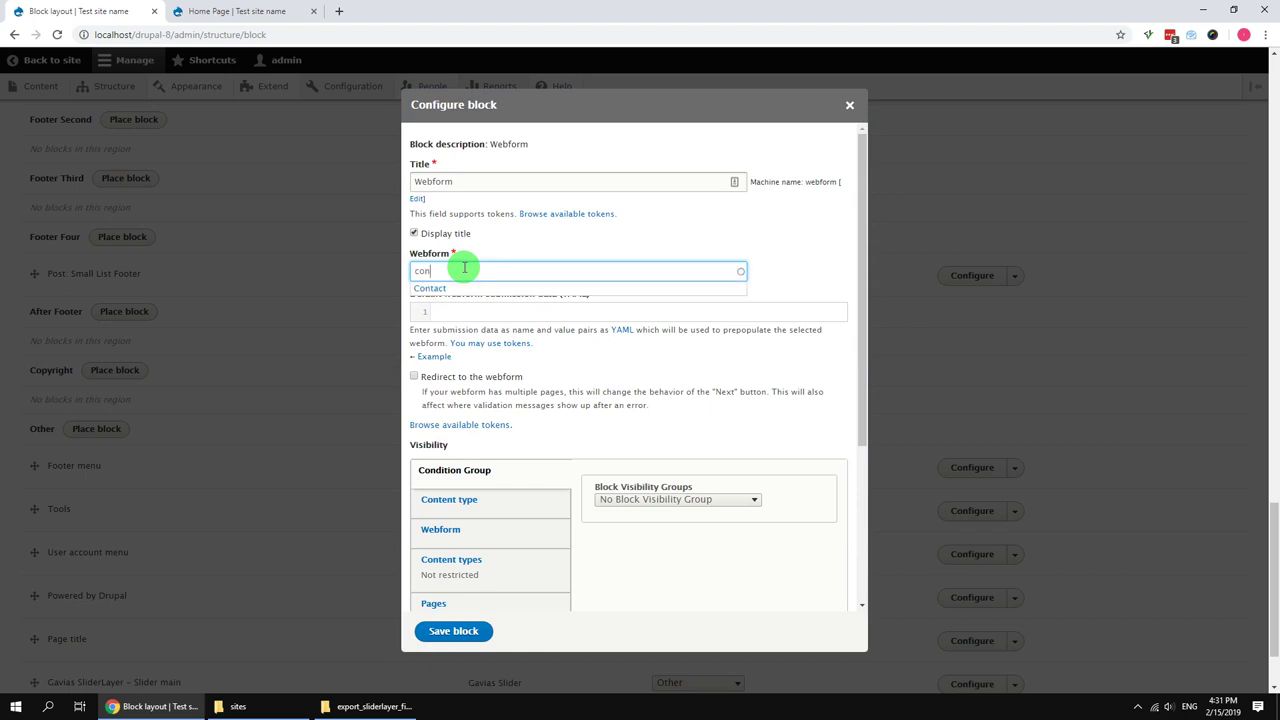
pyautogui.click(460, 290)
pyautogui.click(480, 181)
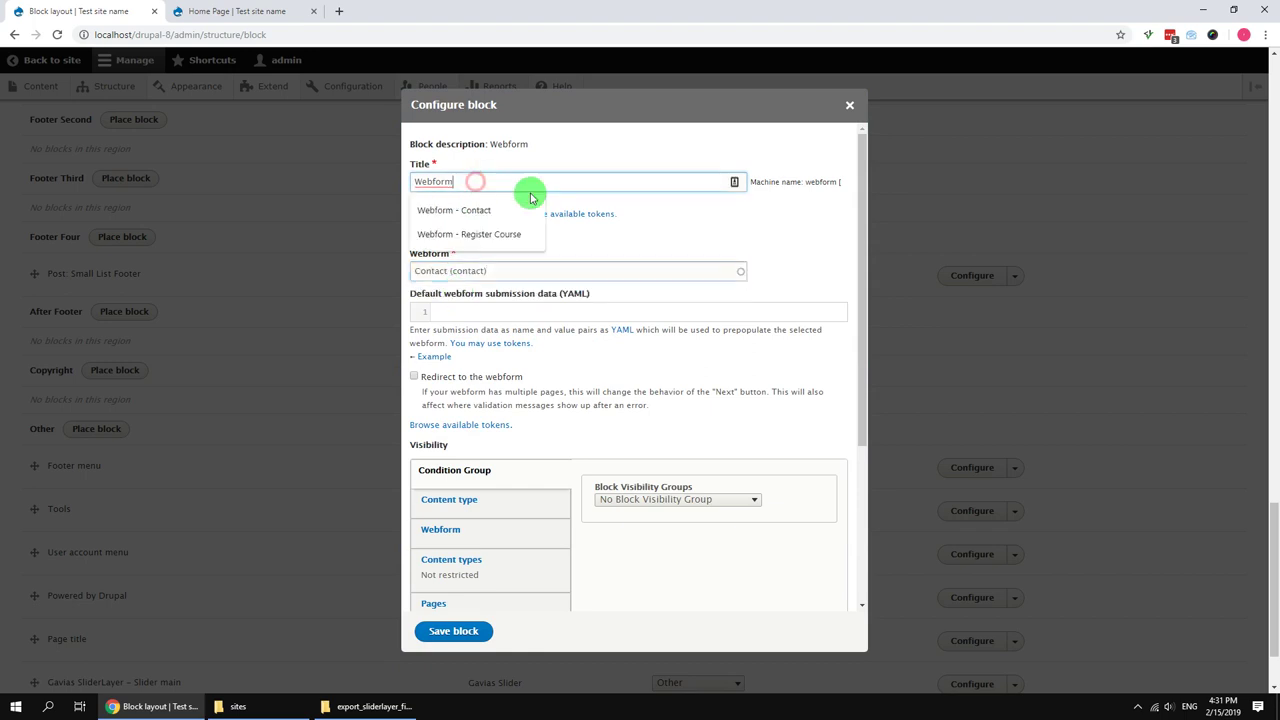
pyautogui.click(488, 209)
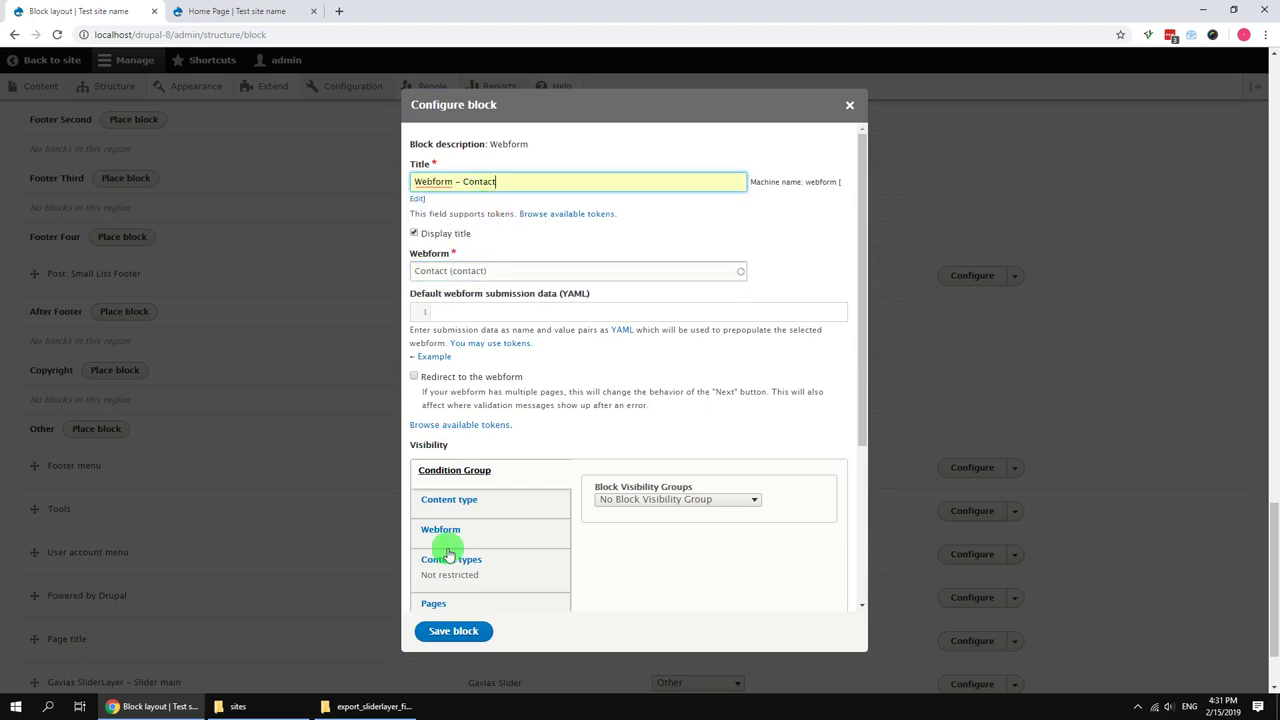
pyautogui.click(414, 233)
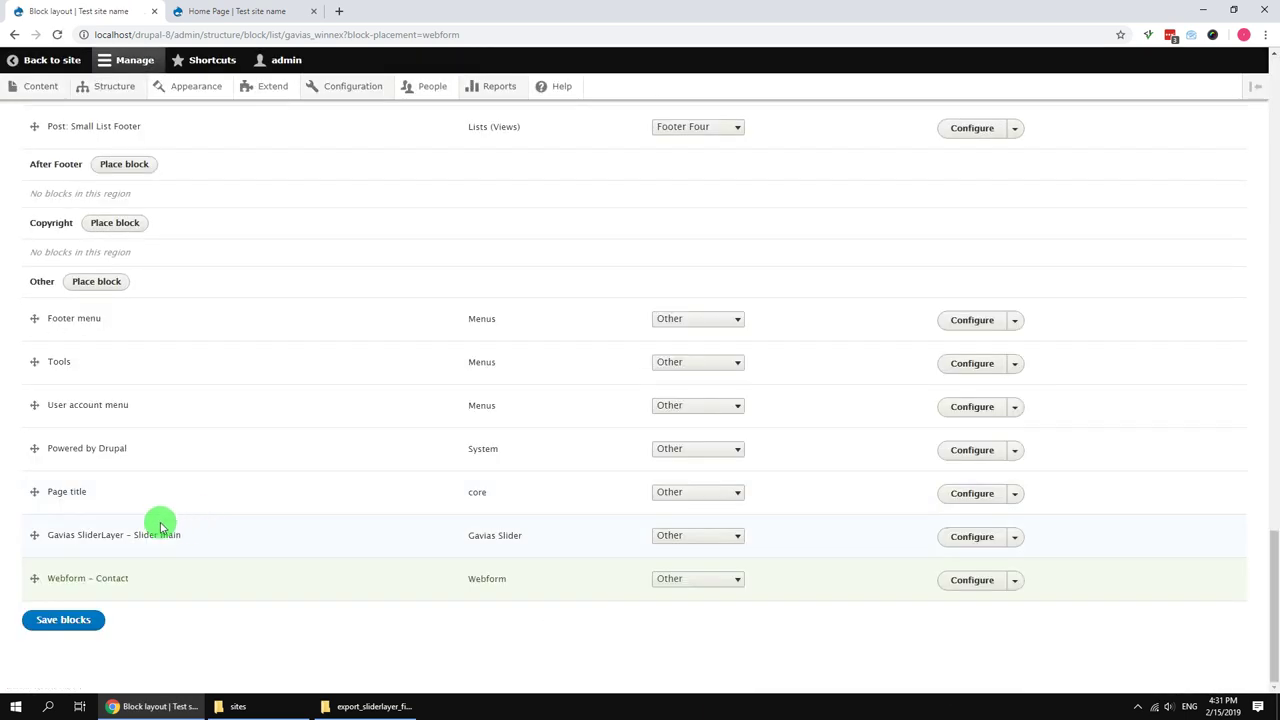
# Place a Webform block titled Webform - Request Call Back in the Other region, using the Request Call Back webform with its display title off.
pyautogui.click(89, 288)
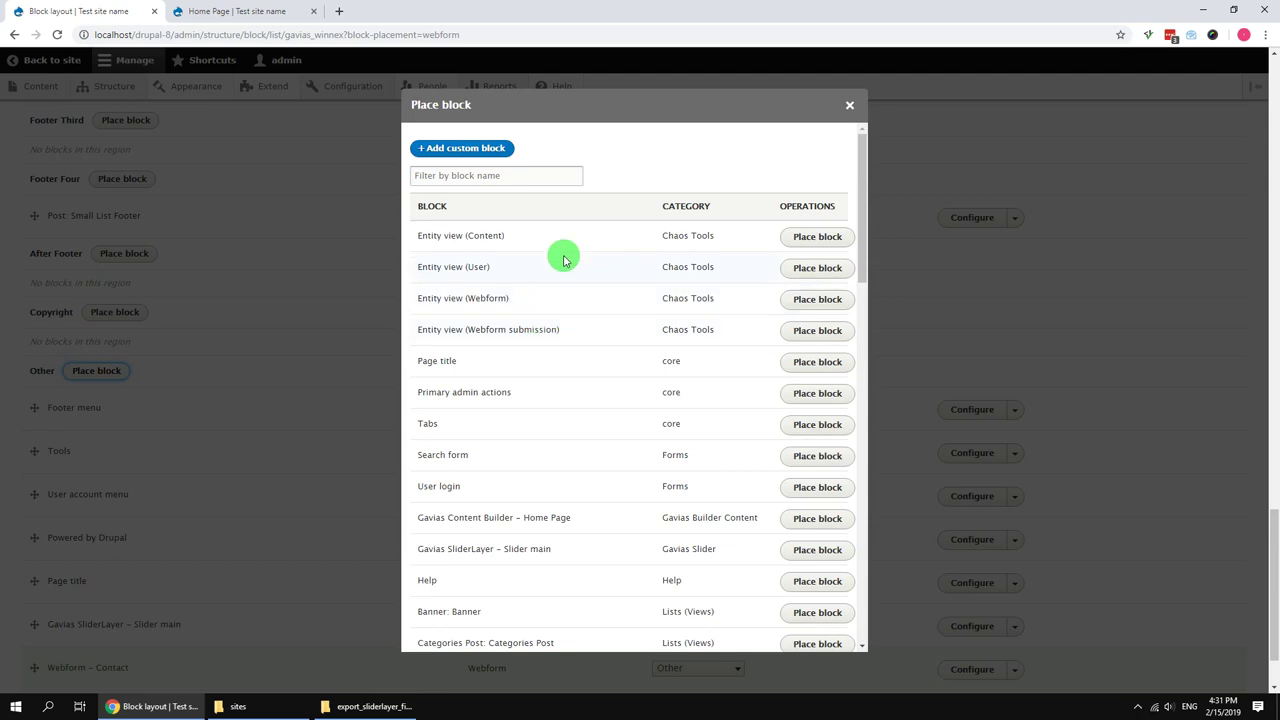
pyautogui.click(537, 175)
pyautogui.write('web')
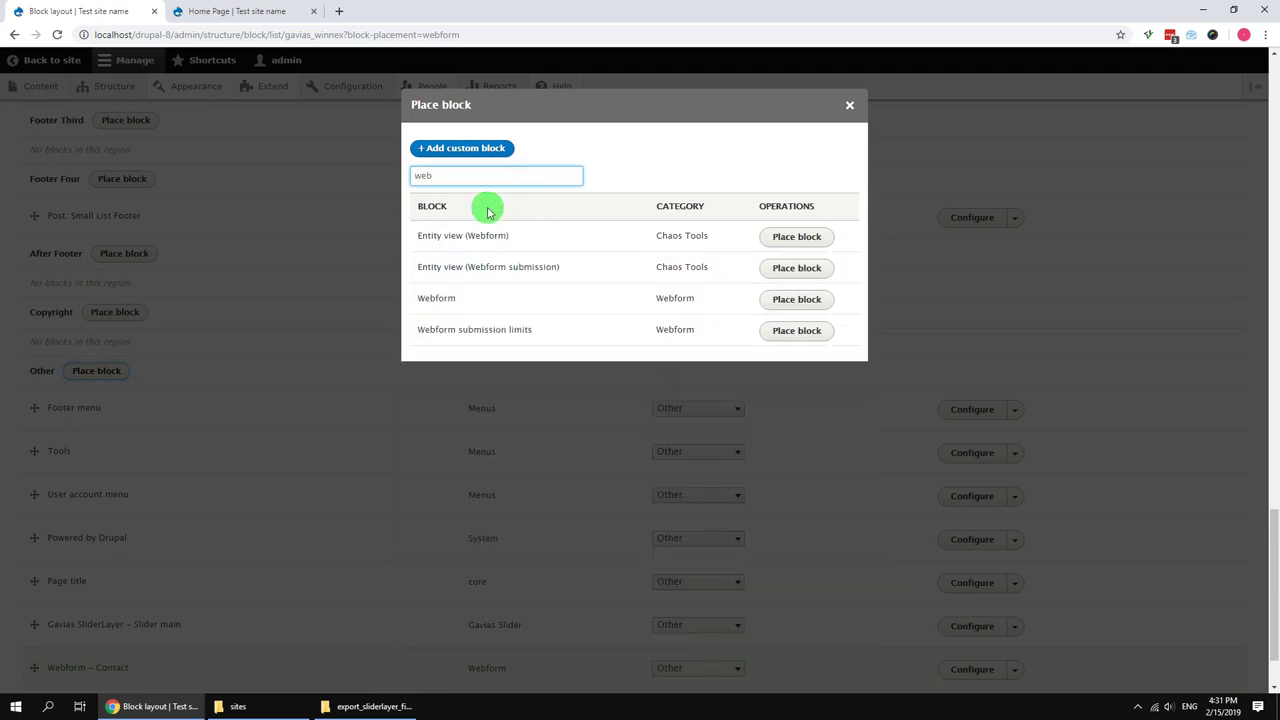
pyautogui.click(796, 300)
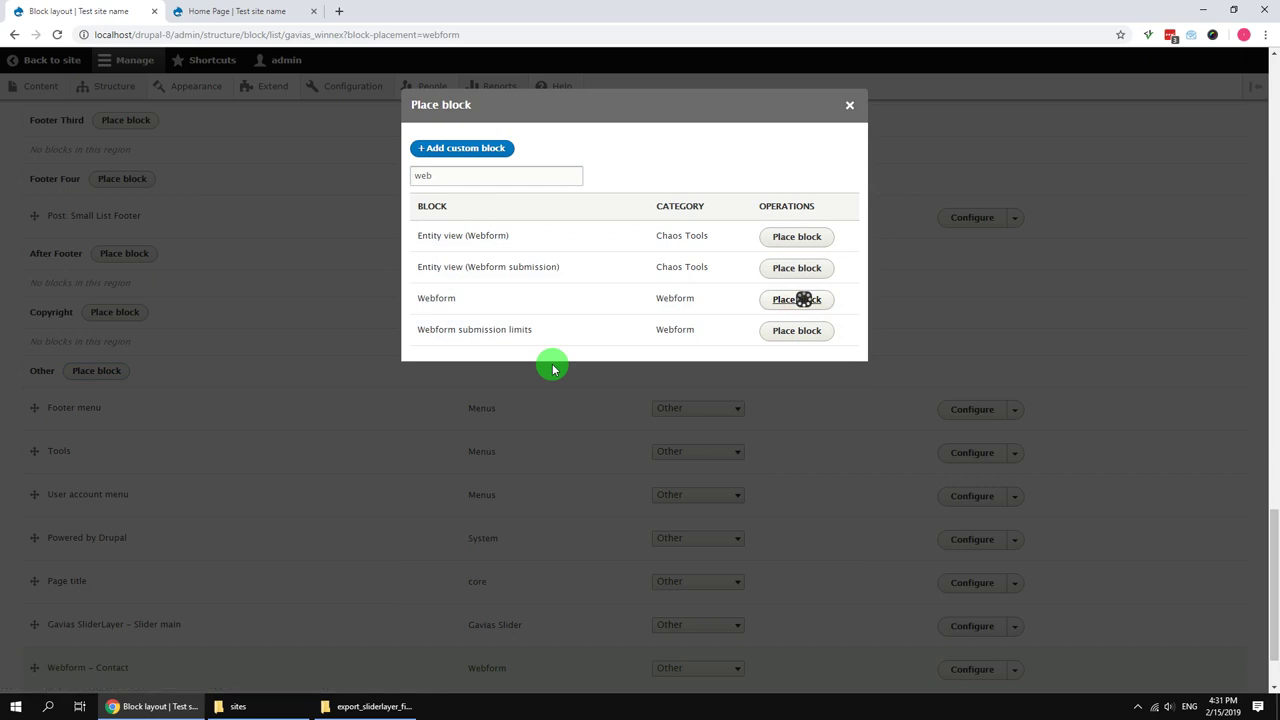
pyautogui.click(456, 274)
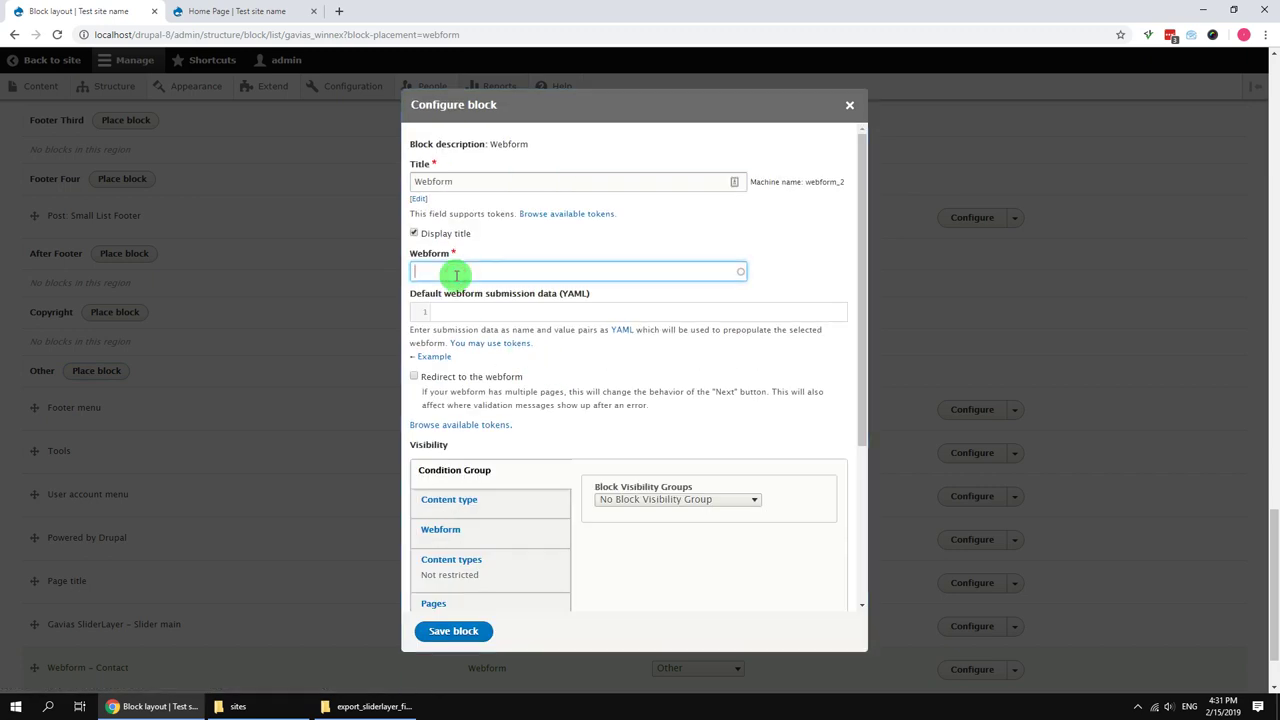
pyautogui.click(451, 289)
pyautogui.click(414, 233)
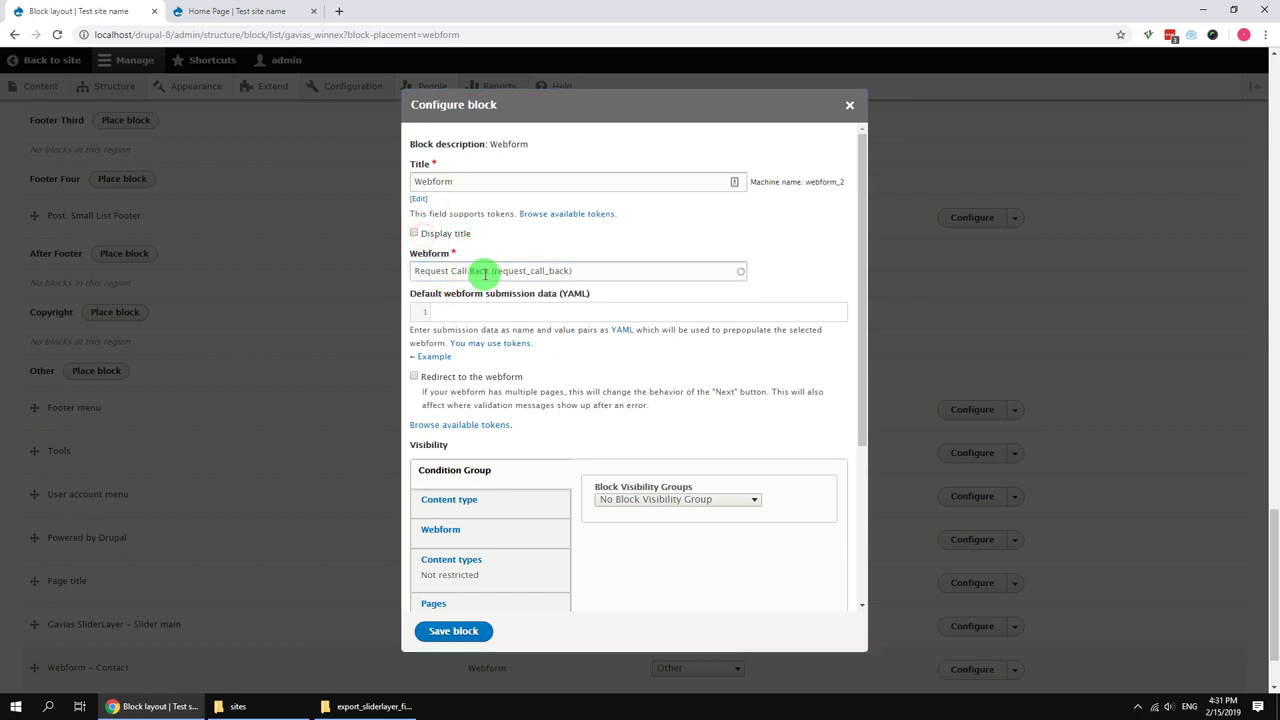
pyautogui.moveTo(474, 271); pyautogui.dragTo(400, 274)
pyautogui.click(474, 184)
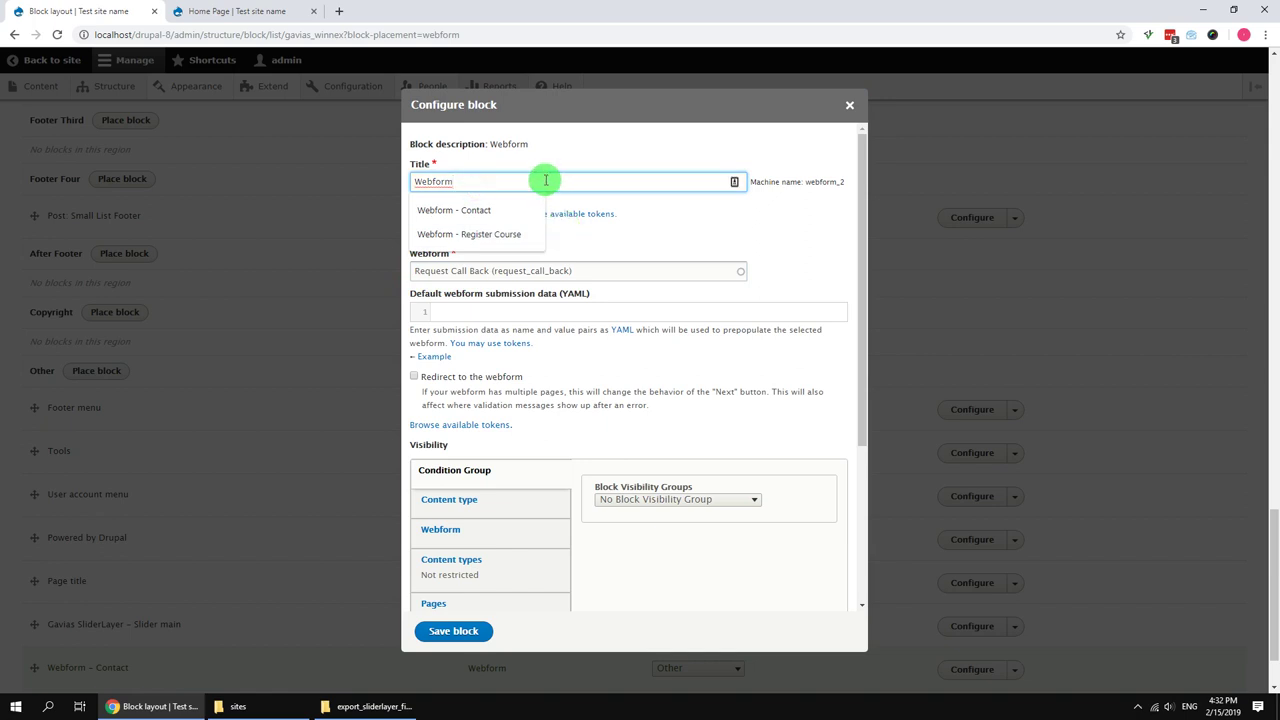
pyautogui.write('-')
pyautogui.write('Request Call Back')
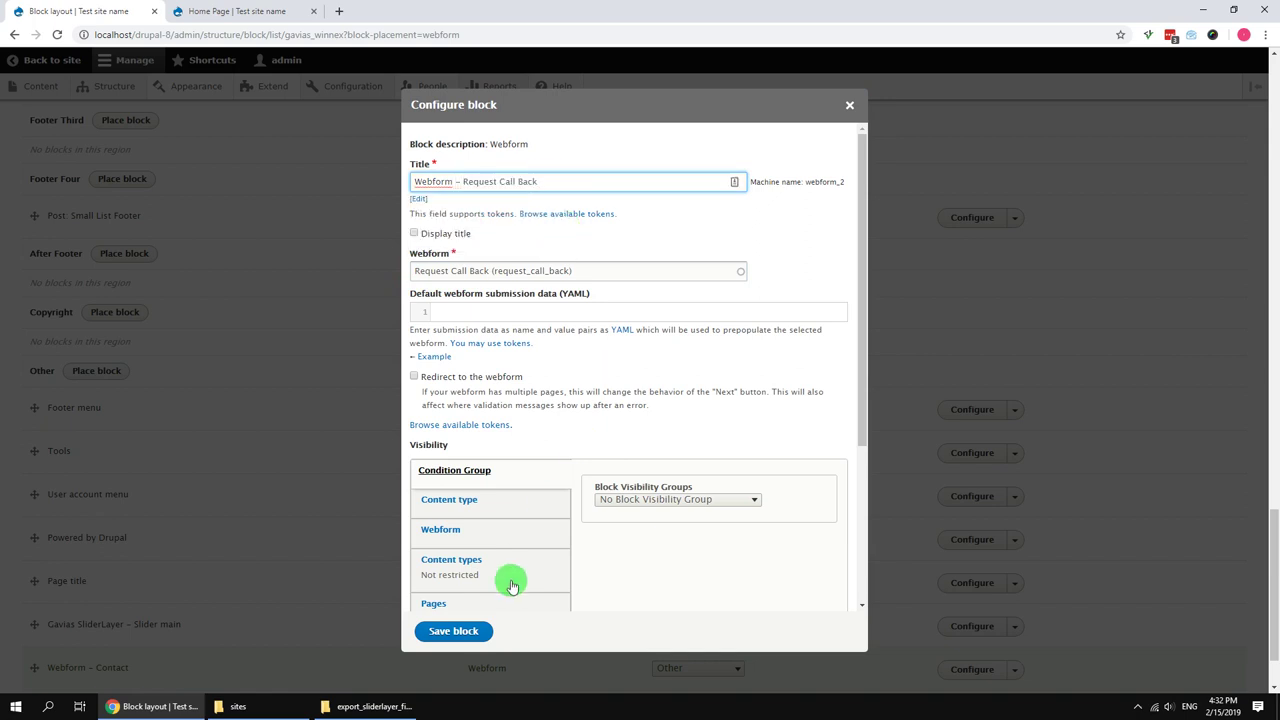
pyautogui.click(462, 630)
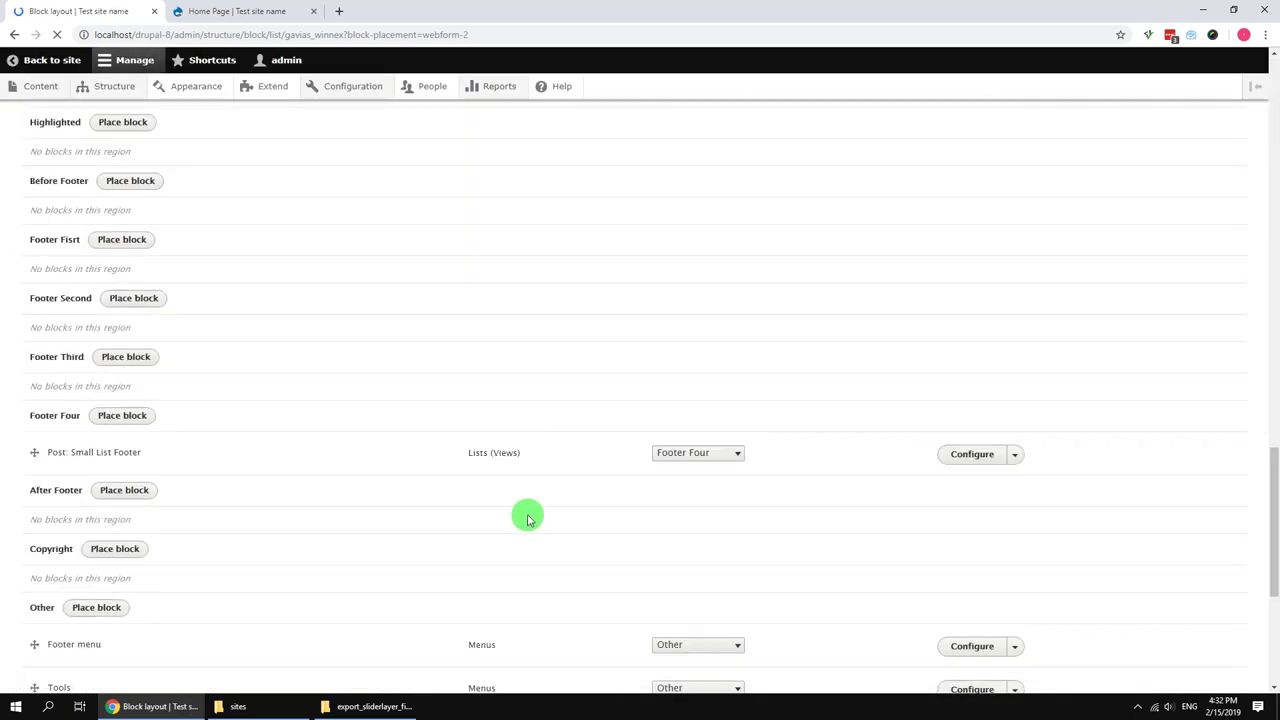
# In the Home Page builder, set the Drupal Block under the Request Call Back heading to Webform - Request Call Back and update it.
pyautogui.click(213, 10)
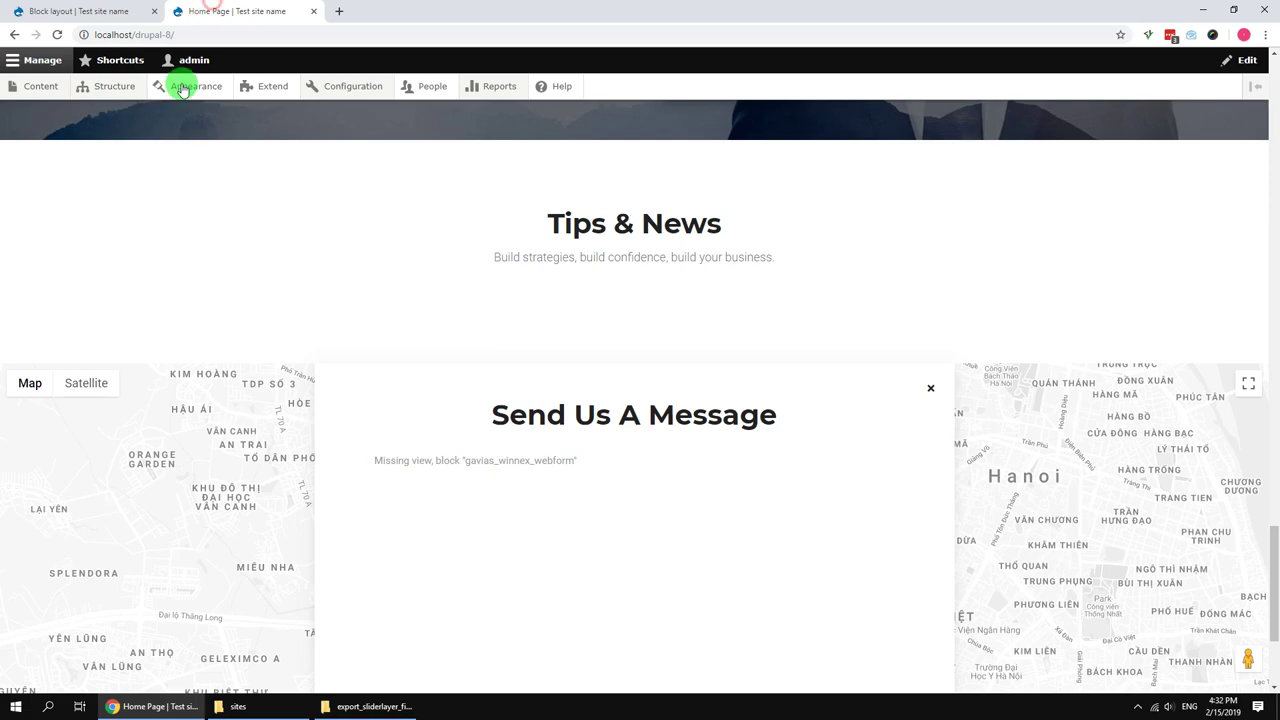
pyautogui.scroll(4, 63, 274)
pyautogui.moveTo(1276, 371); pyautogui.dragTo(1270, 100)
pyautogui.click(78, 218)
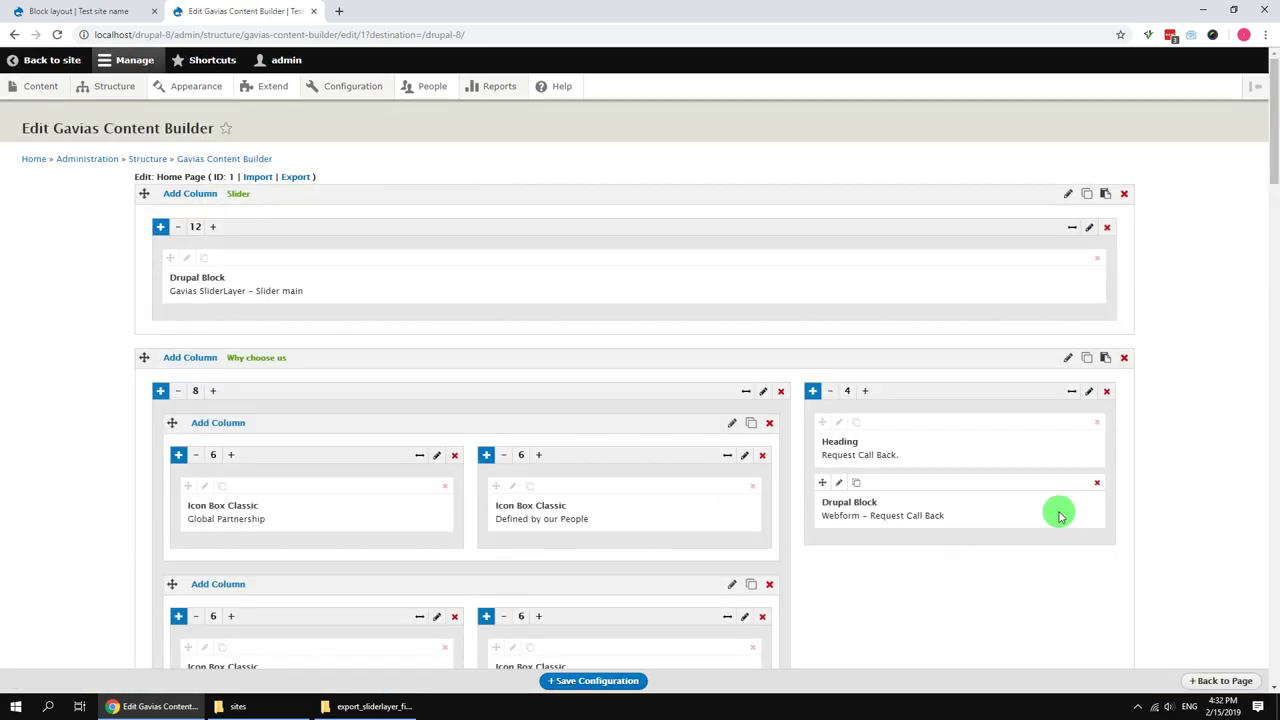
pyautogui.click(838, 483)
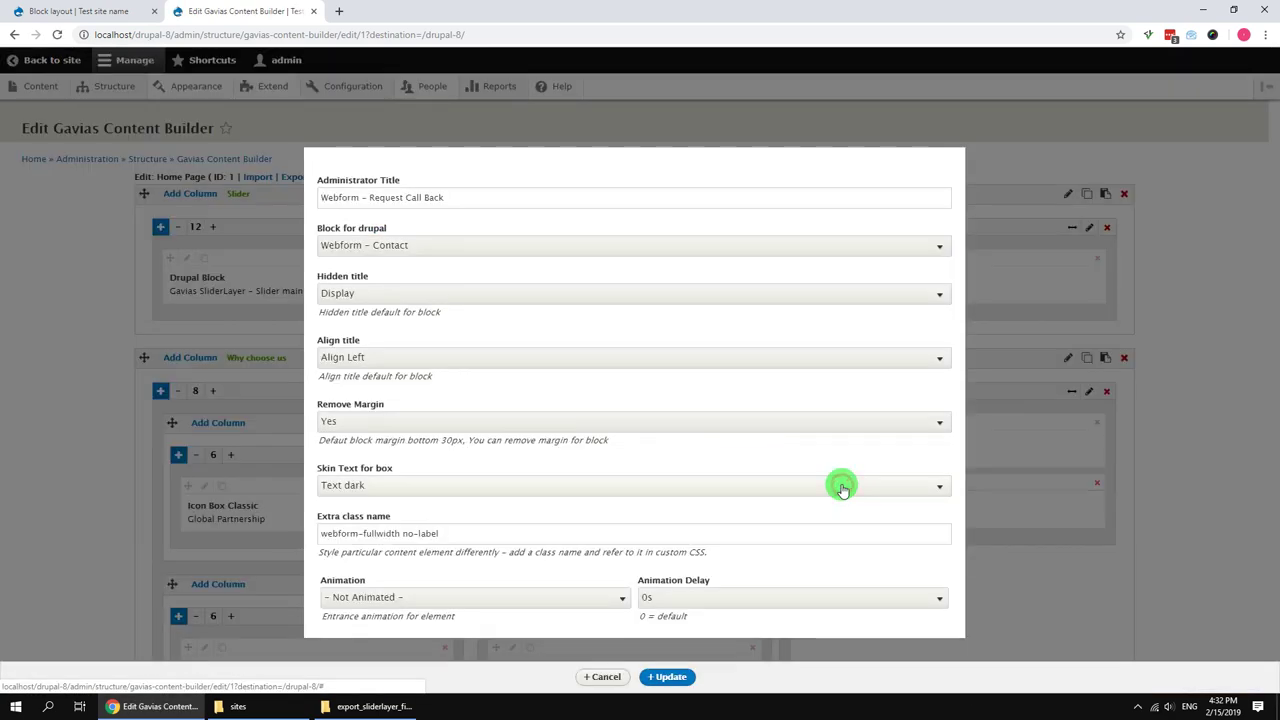
pyautogui.click(436, 250)
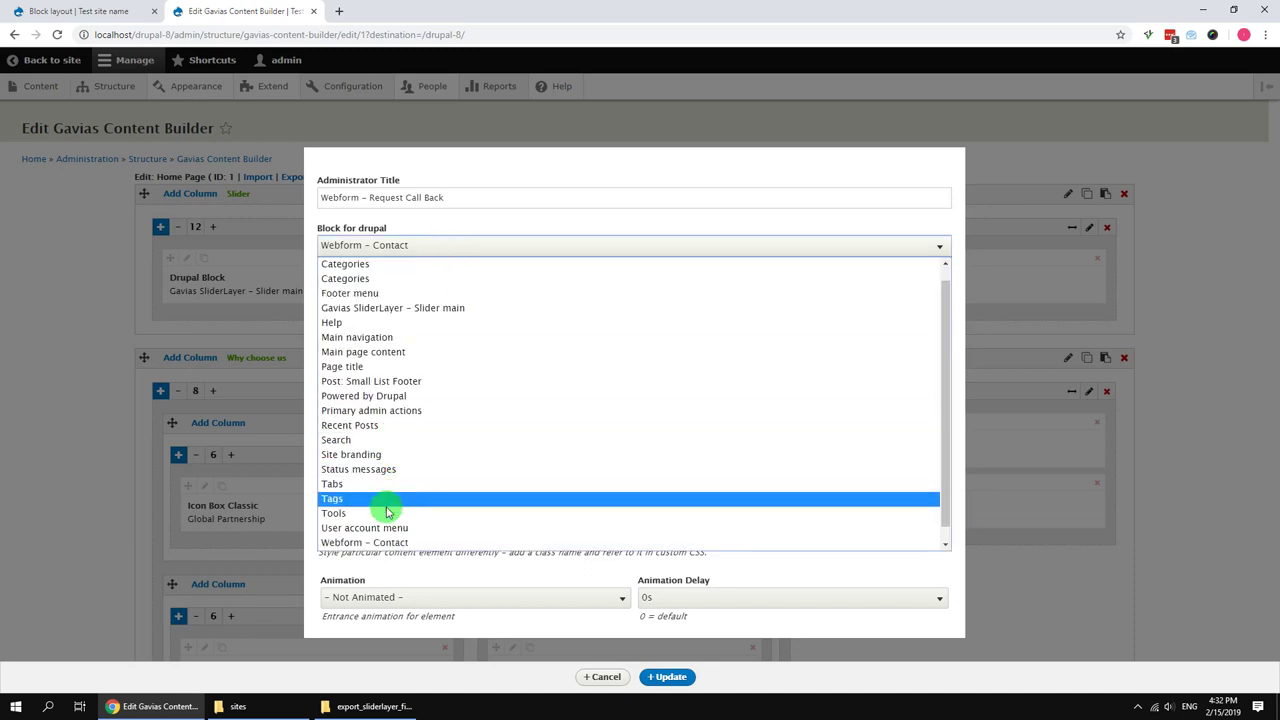
pyautogui.click(385, 542)
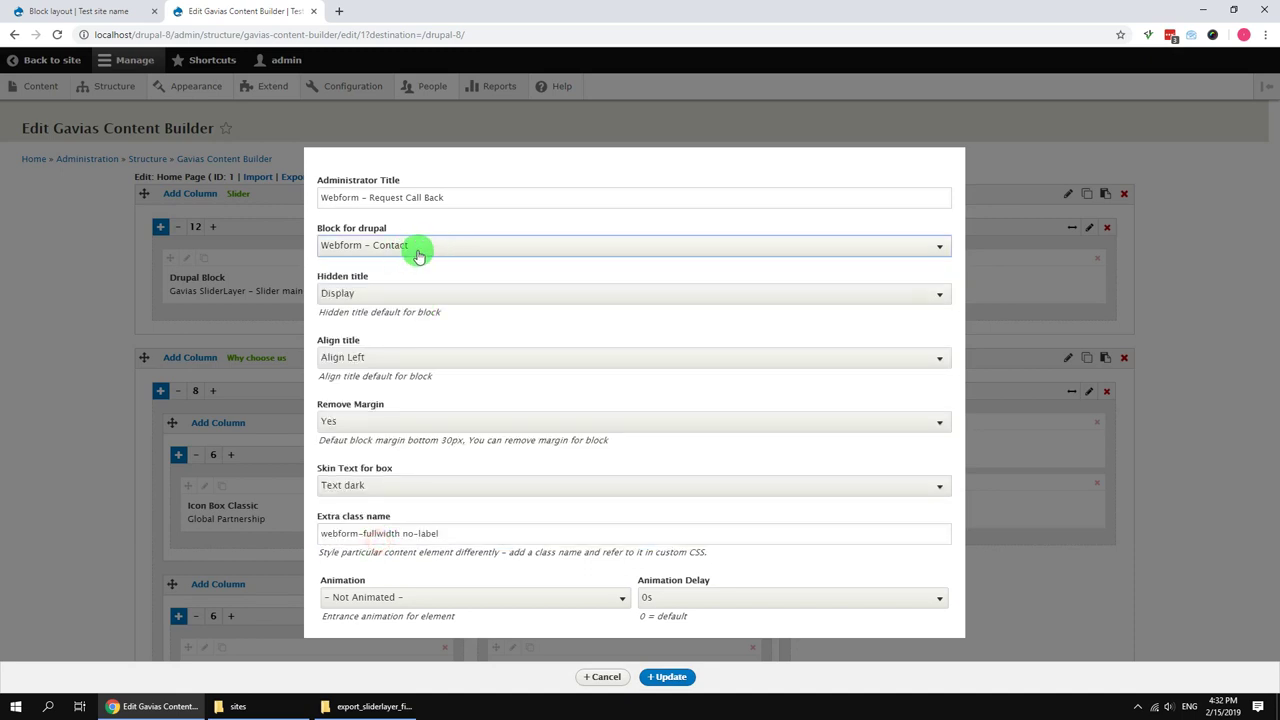
pyautogui.click(380, 247)
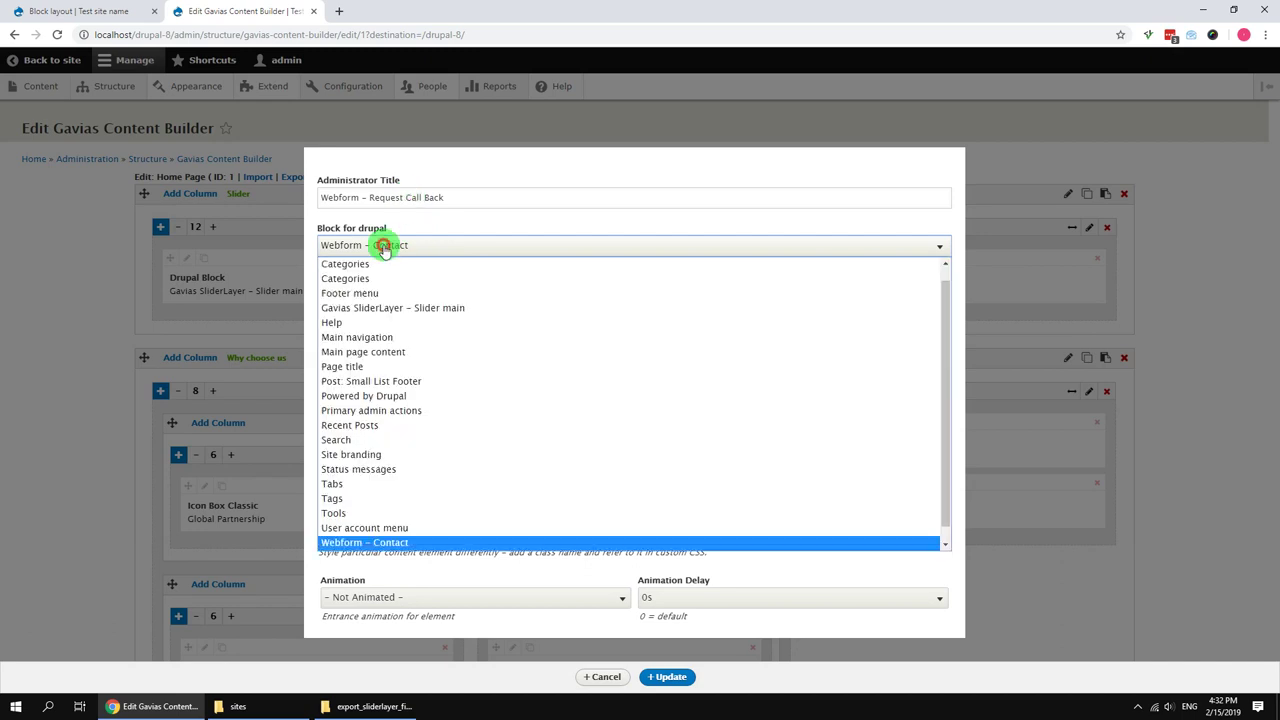
pyautogui.scroll(-1, 395, 375)
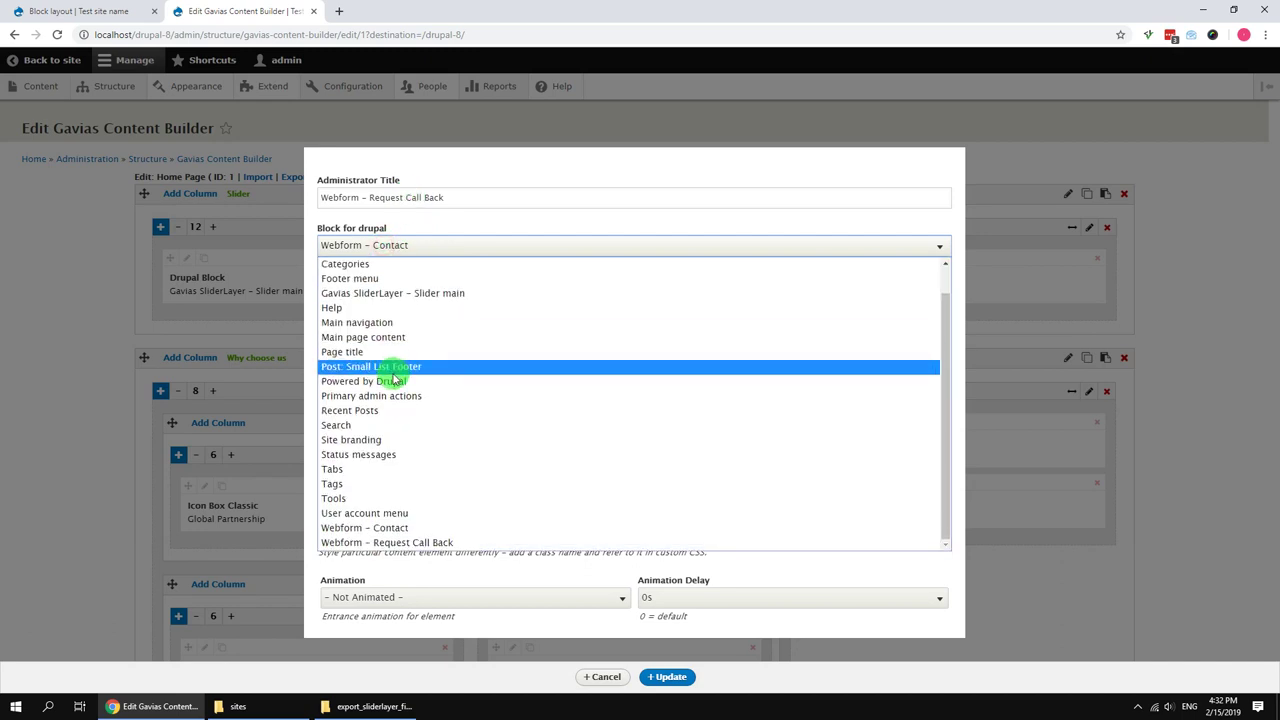
pyautogui.click(400, 542)
pyautogui.click(670, 677)
pyautogui.moveTo(1270, 150); pyautogui.dragTo(1271, 634)
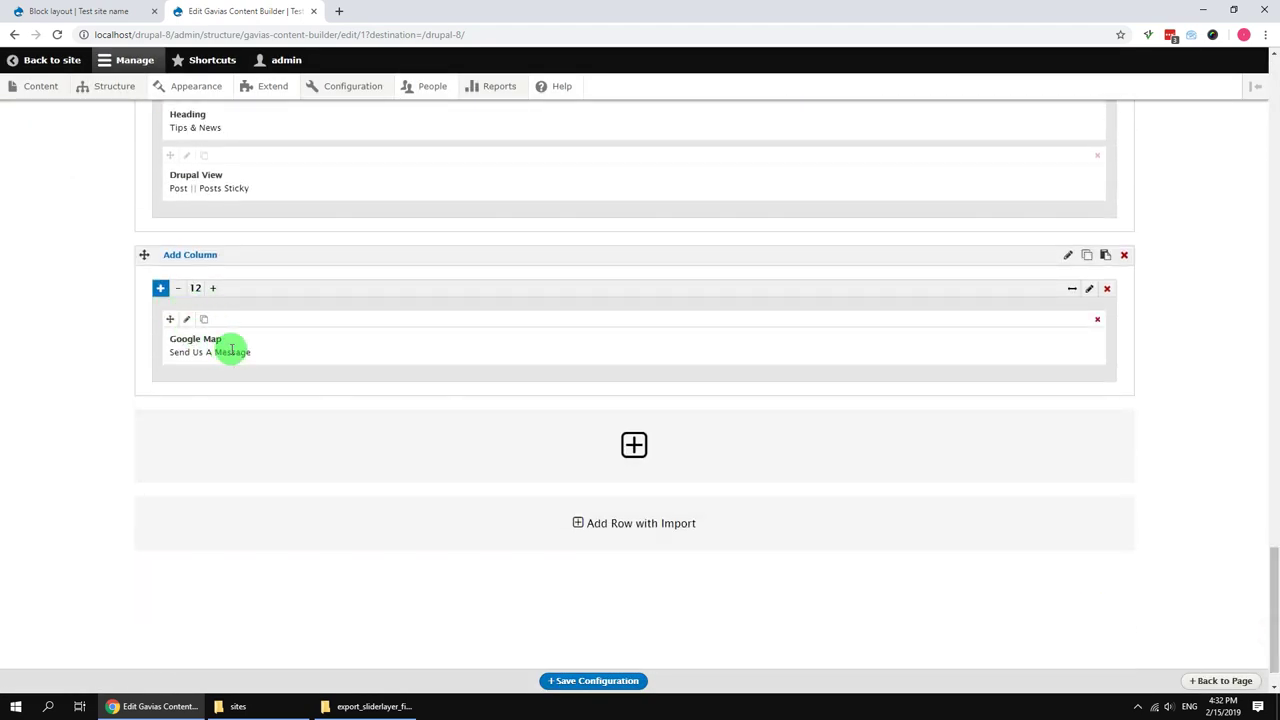
# Set the Block Popup of the Google Map element Send Us A Message to Webform - Contact, update it, and save the builder configuration.
pyautogui.click(187, 328)
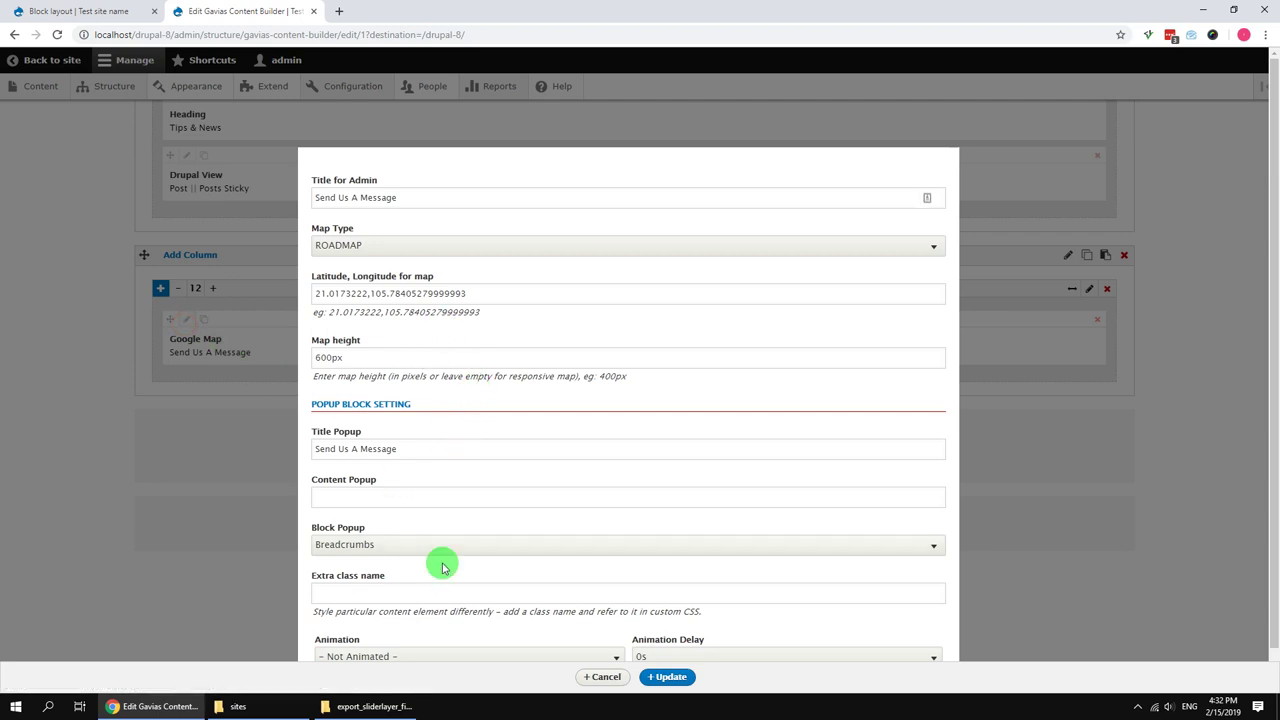
pyautogui.click(345, 544)
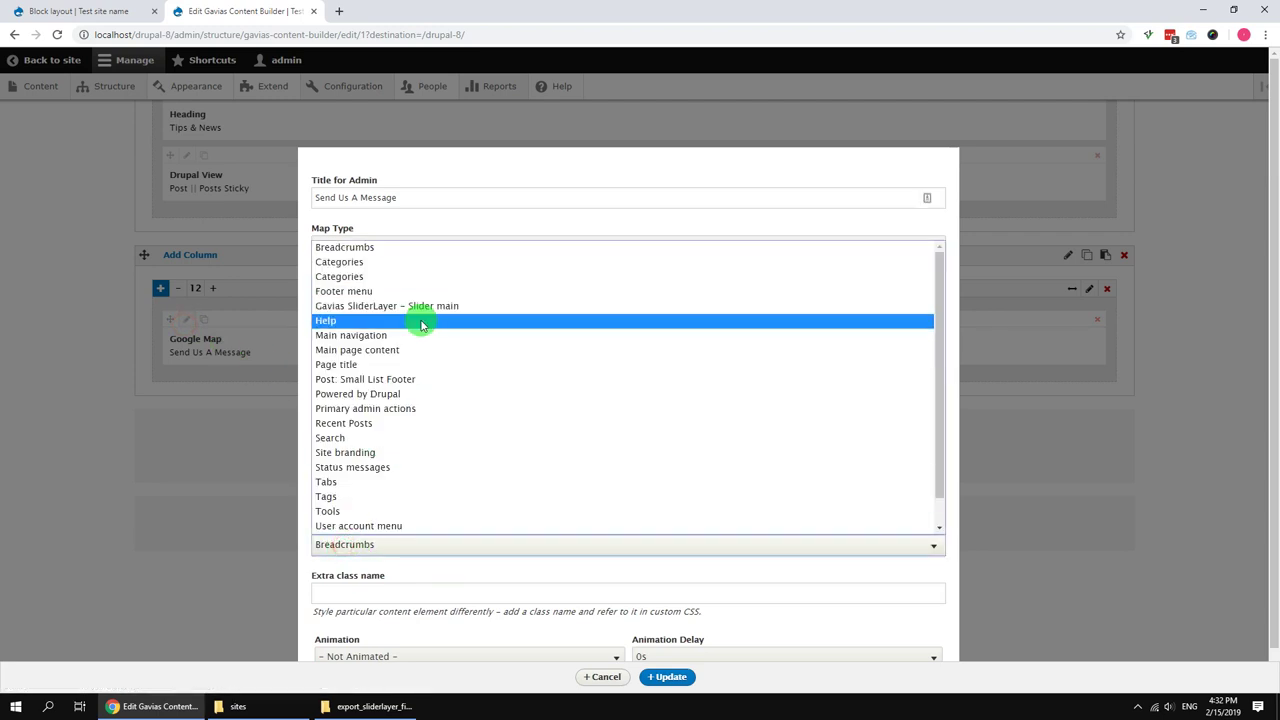
pyautogui.scroll(-1, 420, 322)
pyautogui.click(380, 516)
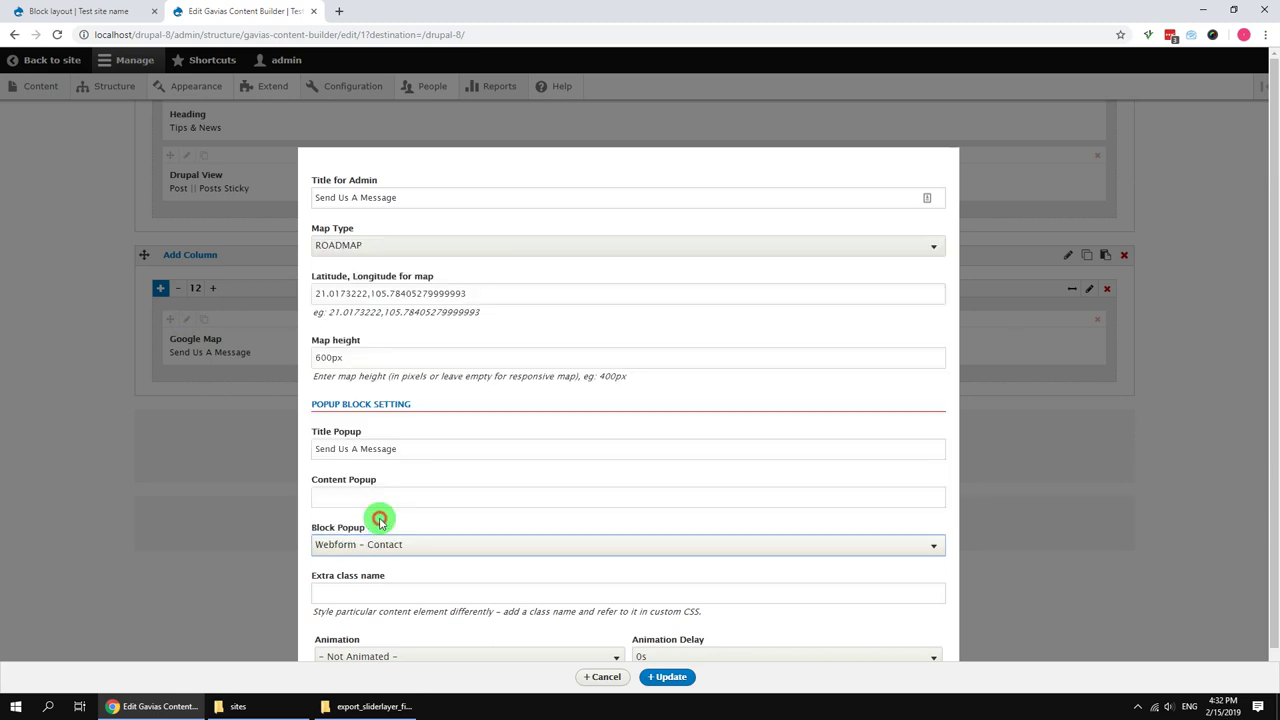
pyautogui.click(667, 674)
pyautogui.click(615, 680)
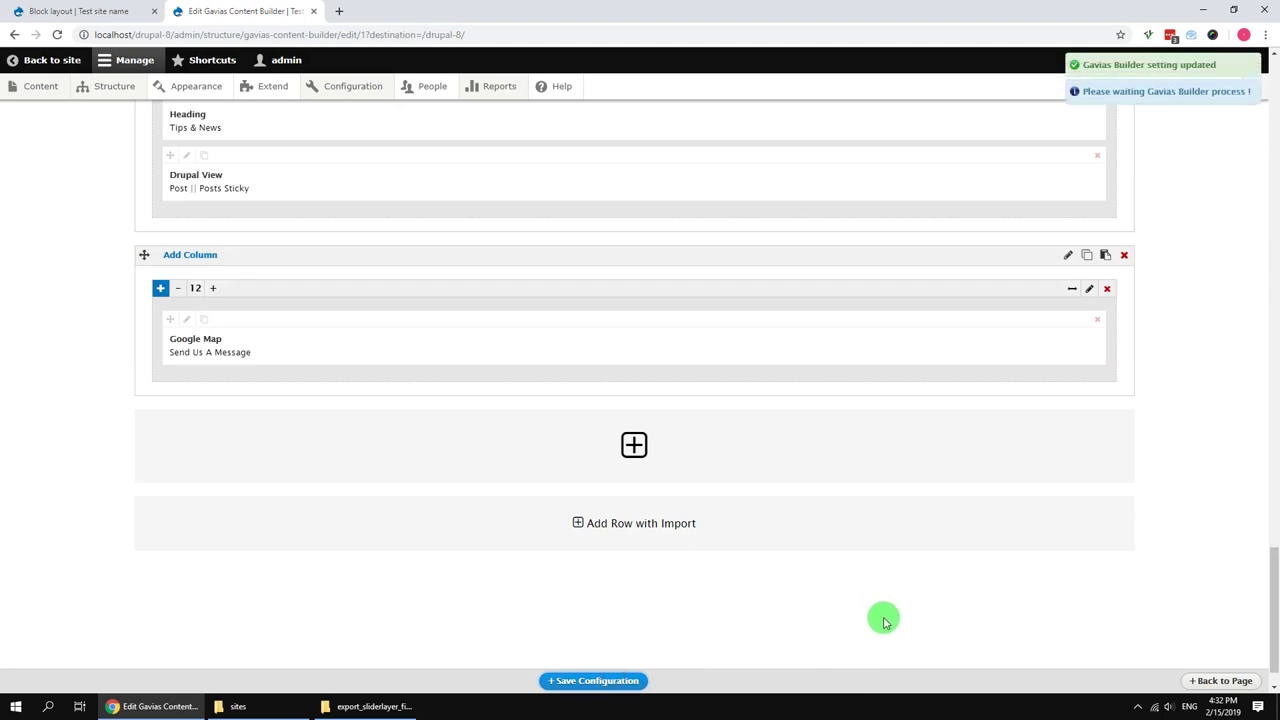
# Open the home page and review the main slider's slides and the fields of the Request Call Back form.
pyautogui.click(1199, 684)
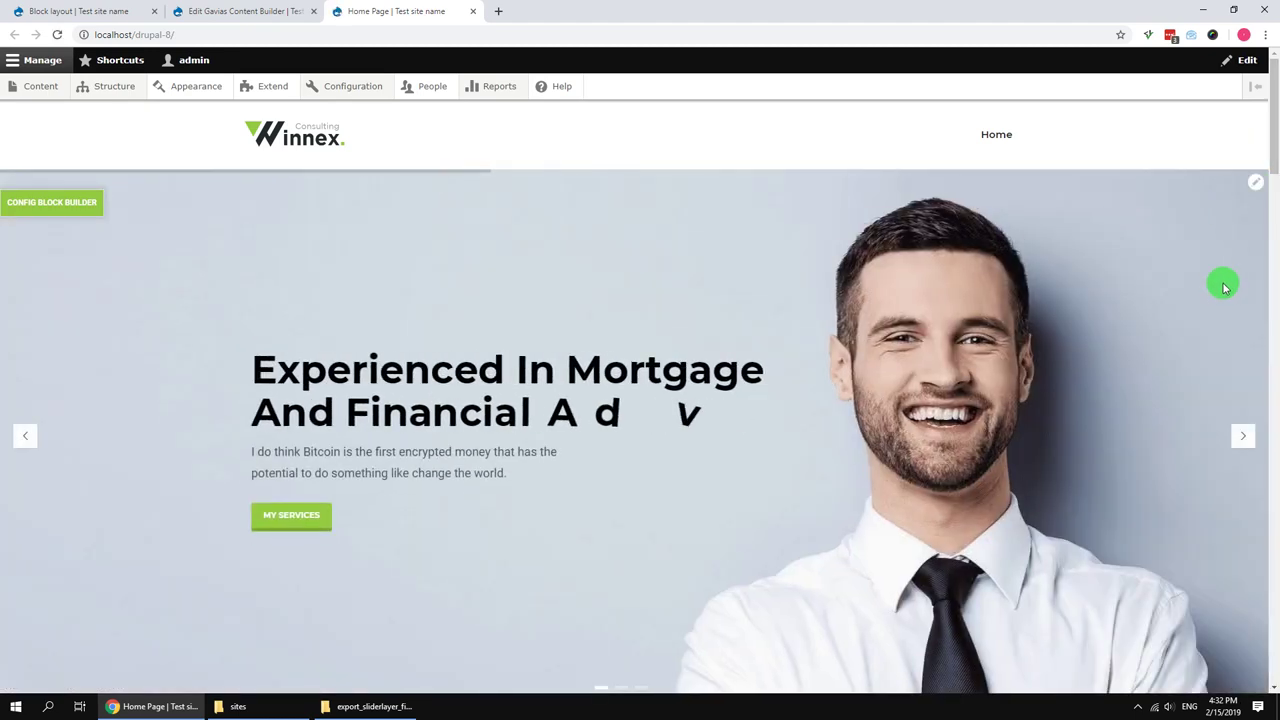
pyautogui.click(1243, 445)
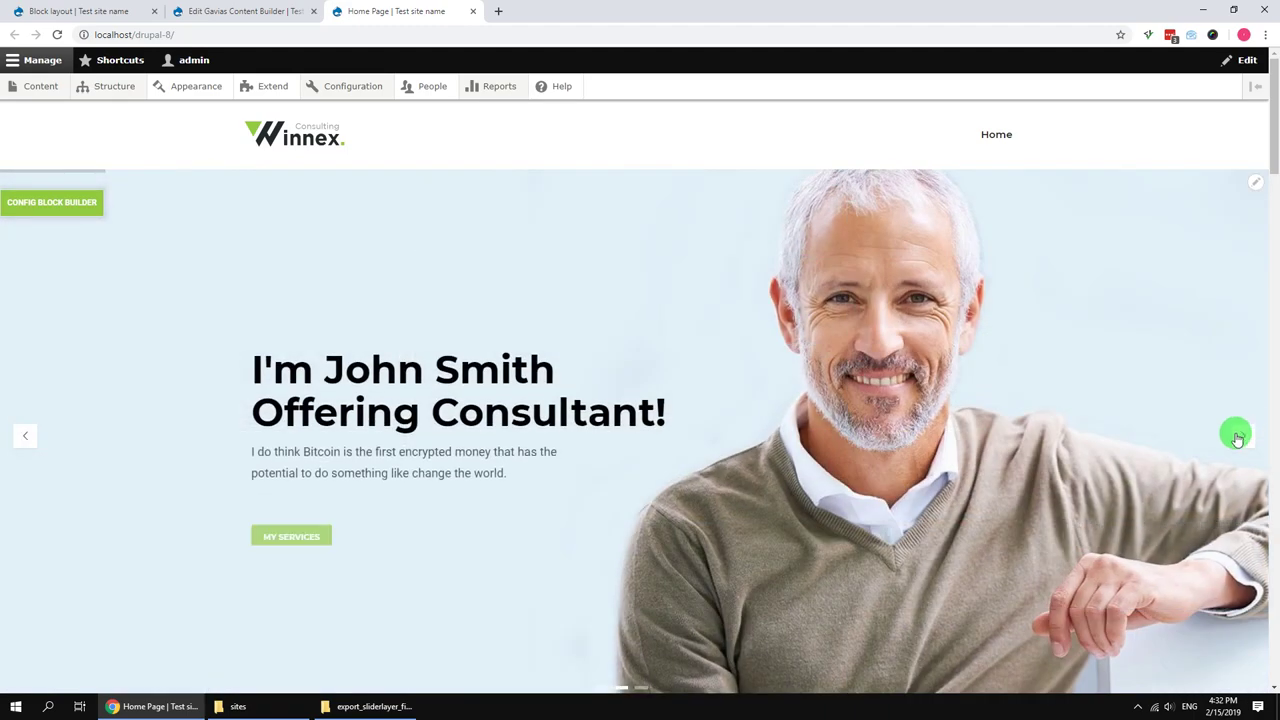
pyautogui.click(1237, 432)
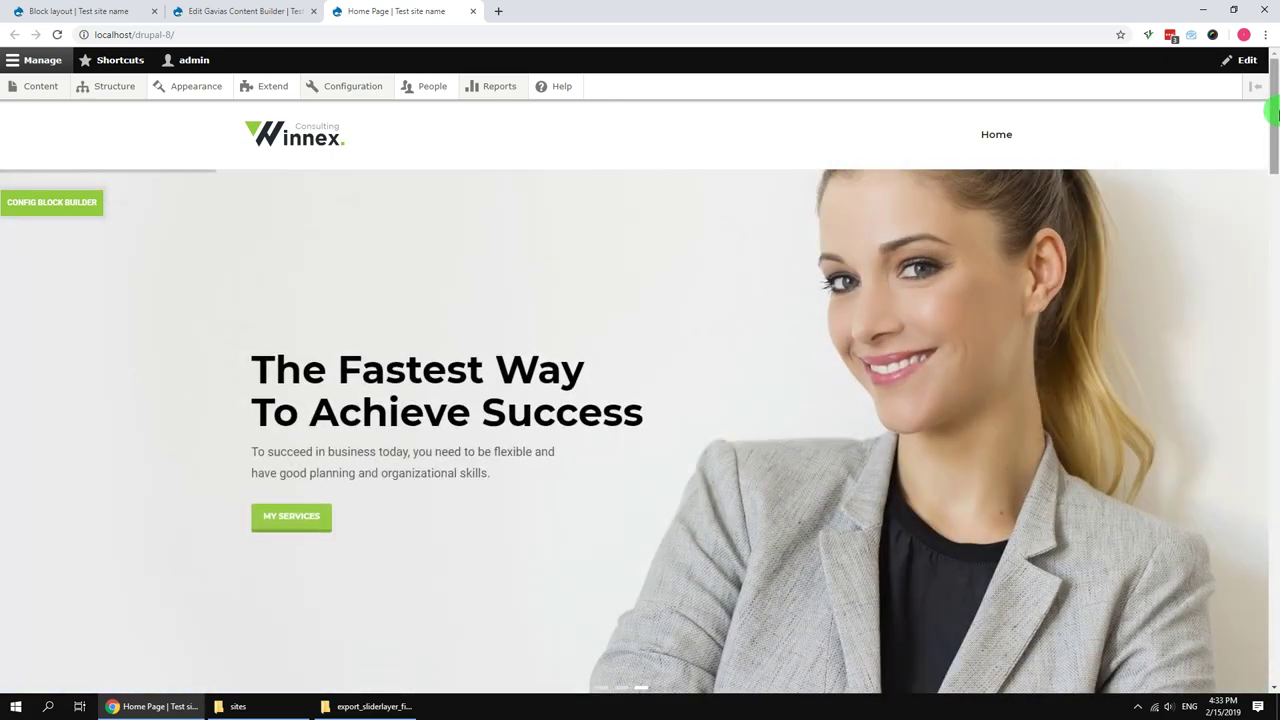
pyautogui.moveTo(1277, 113); pyautogui.dragTo(1270, 232)
pyautogui.click(866, 297)
pyautogui.click(856, 343)
pyautogui.scroll(-5, 622, 420)
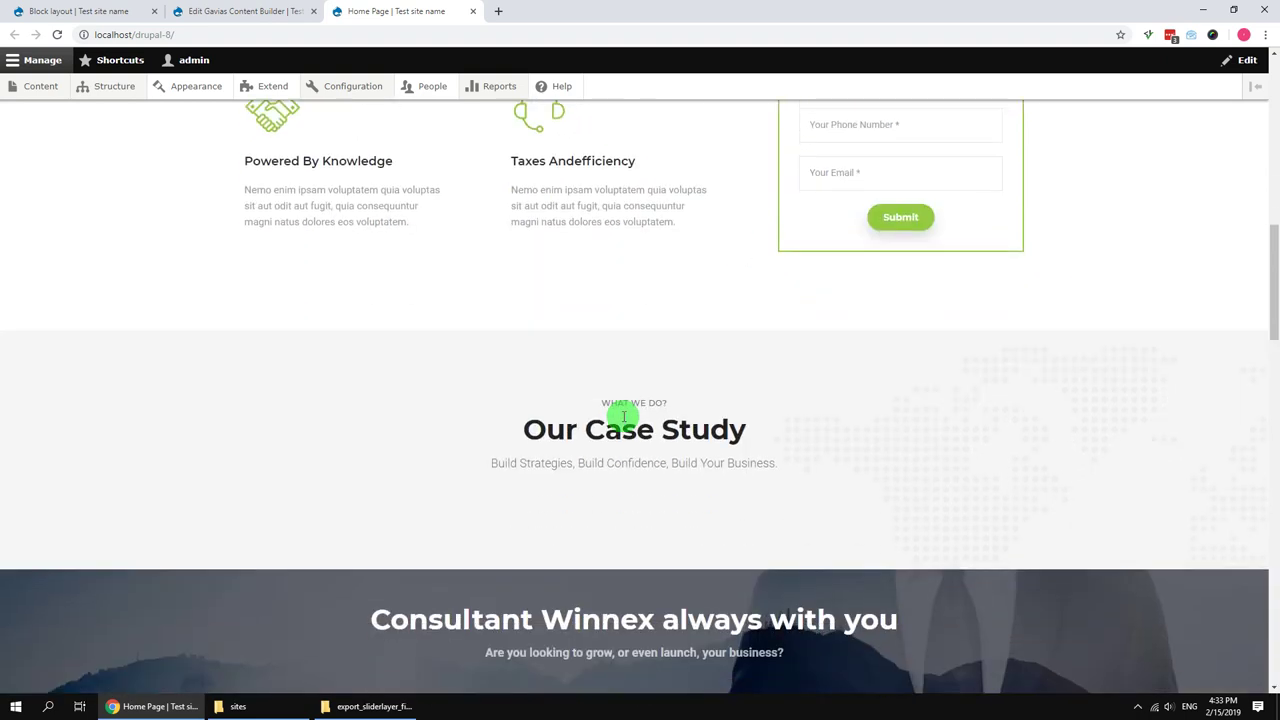
# Examine the Send Us A Message form over the Google map, testing its fields and closing and reopening its popup.
pyautogui.moveTo(1271, 274); pyautogui.dragTo(1268, 485)
pyautogui.moveTo(1274, 541); pyautogui.dragTo(1260, 588)
pyautogui.click(443, 248)
pyautogui.click(610, 256)
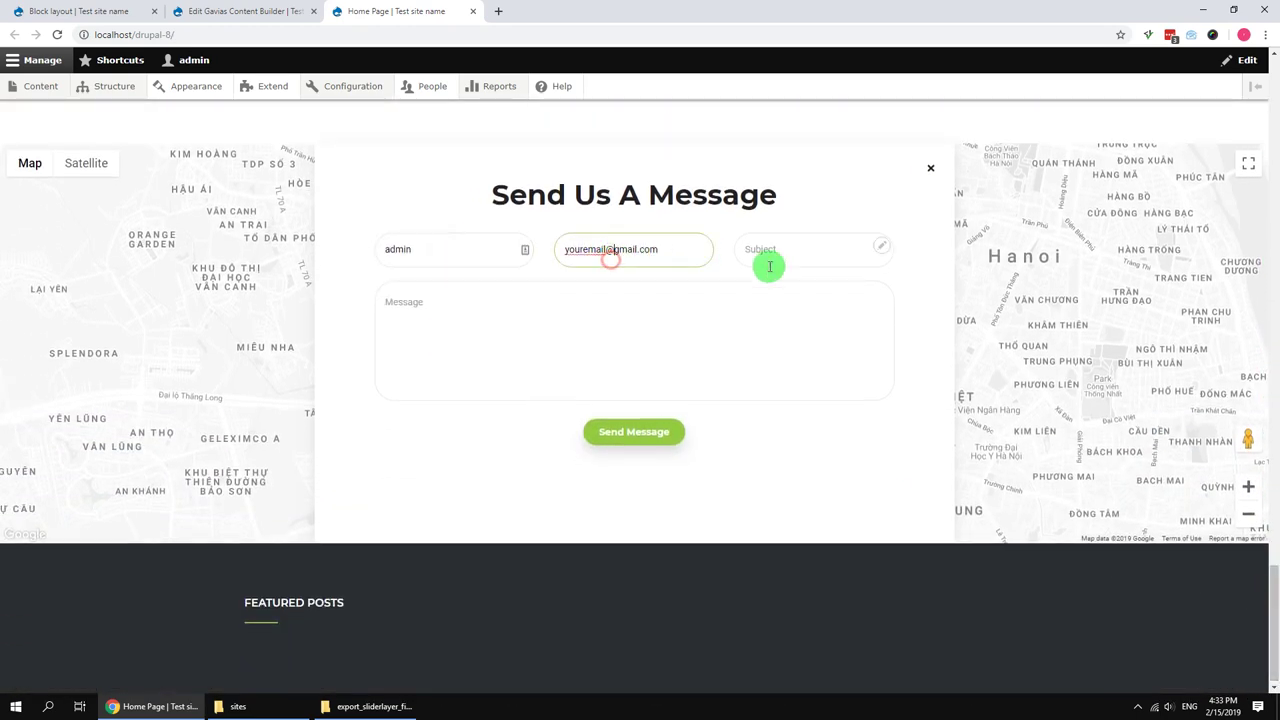
pyautogui.click(747, 331)
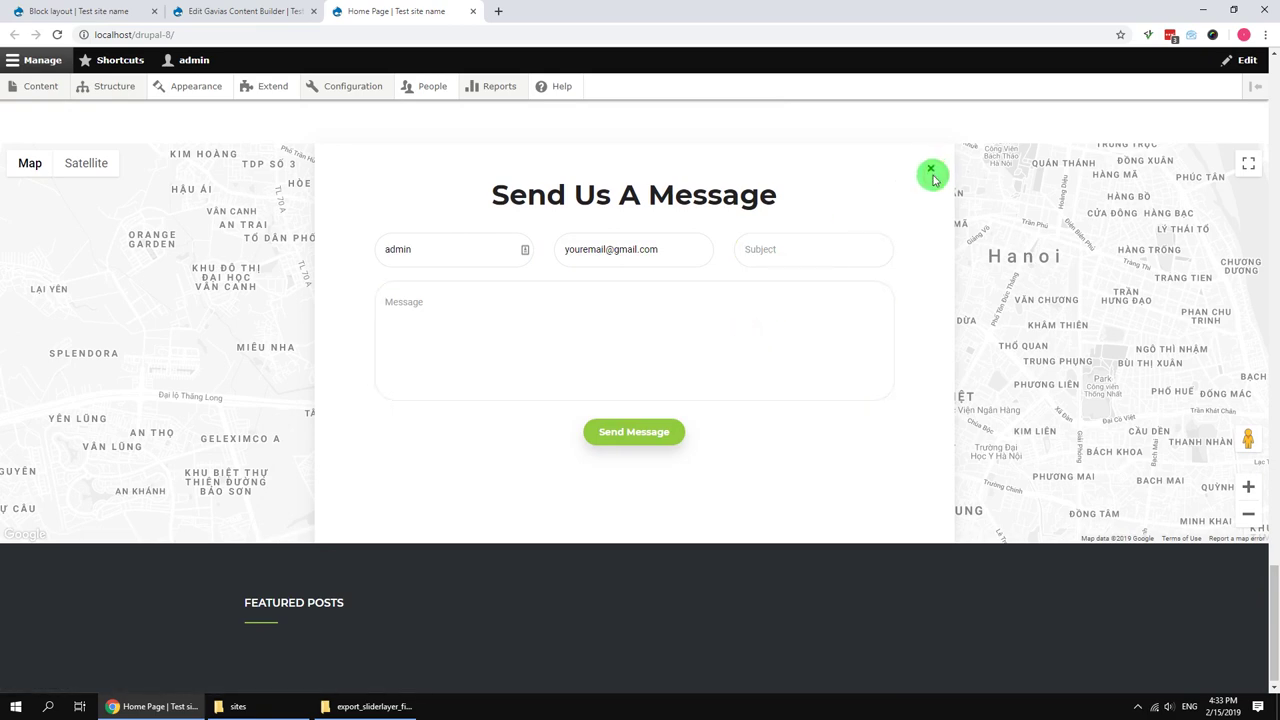
pyautogui.click(930, 174)
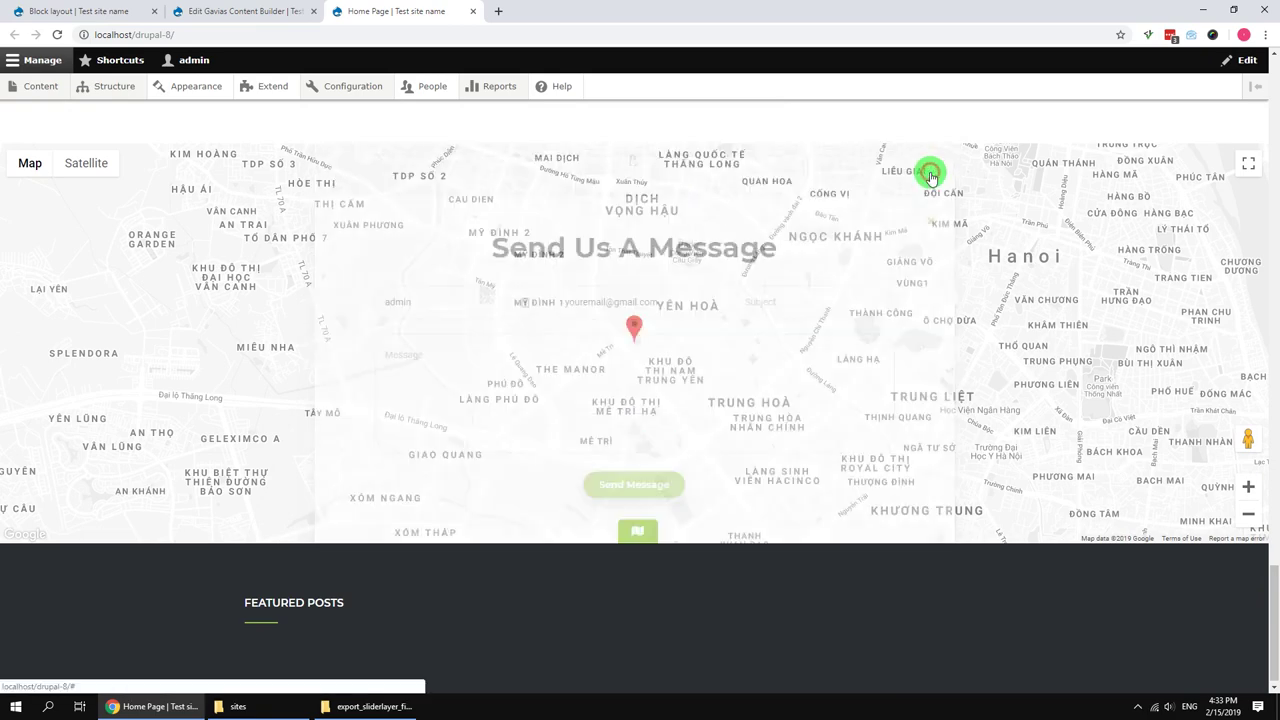
pyautogui.click(640, 540)
pyautogui.moveTo(1274, 608); pyautogui.dragTo(1271, 98)
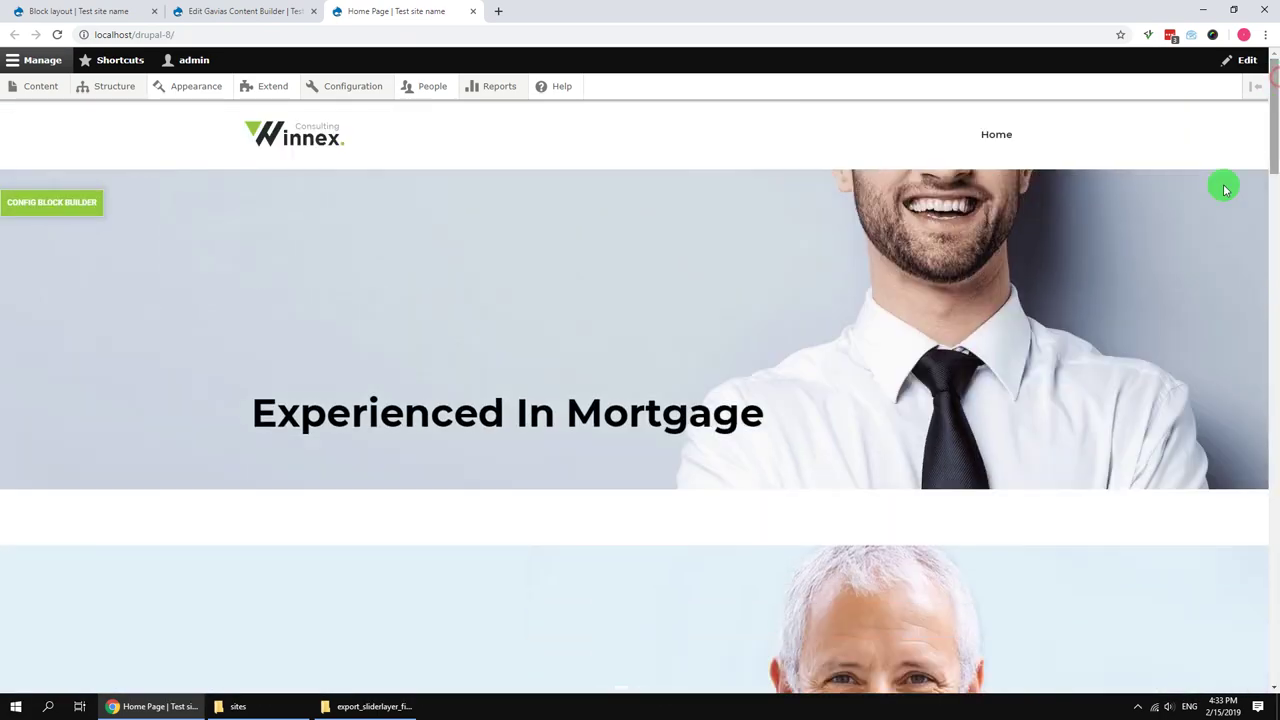